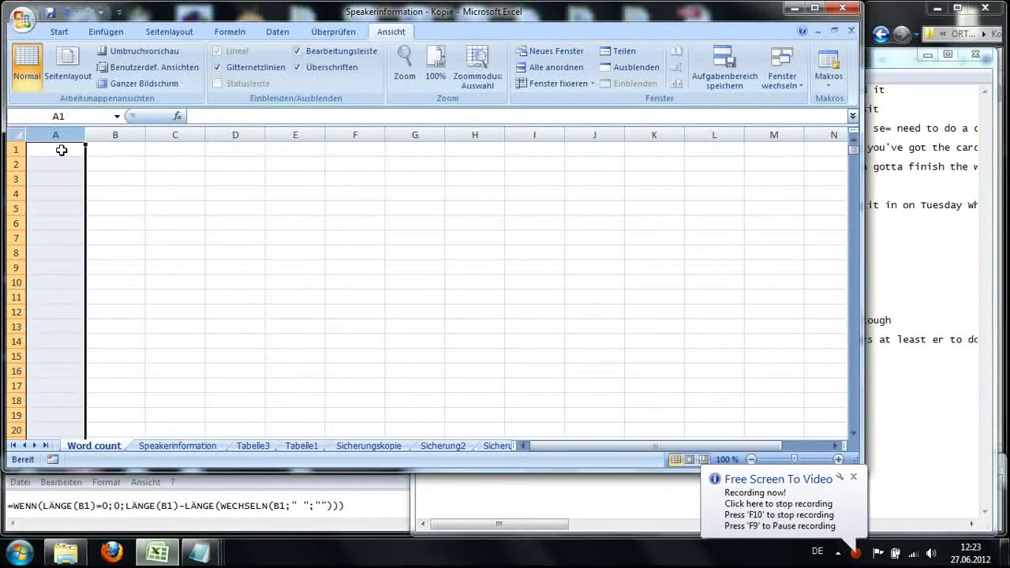
# Select cell A1 and bring the Start ribbon's formatting options into view.
pyautogui.click(61, 150)
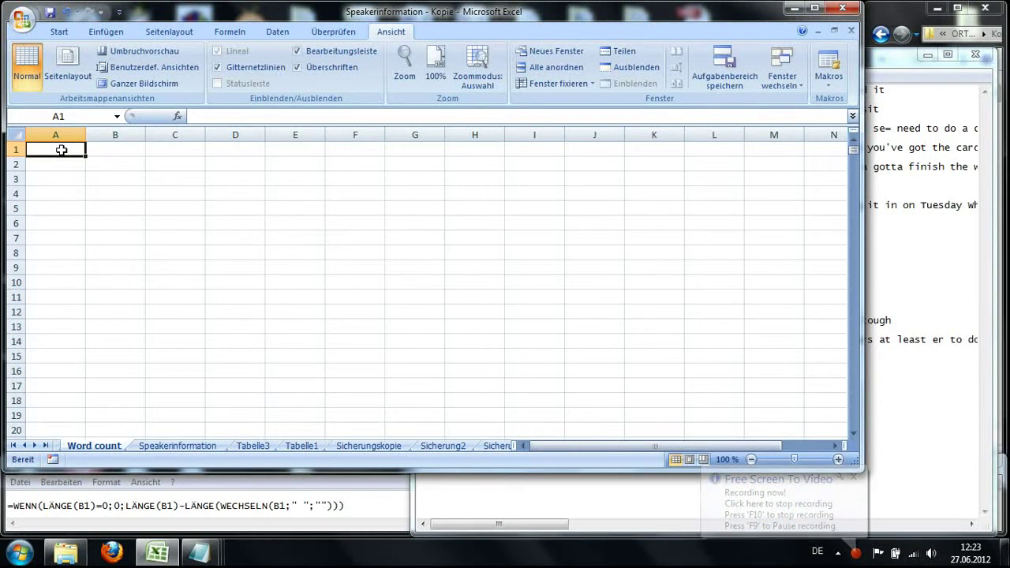
pyautogui.click(57, 32)
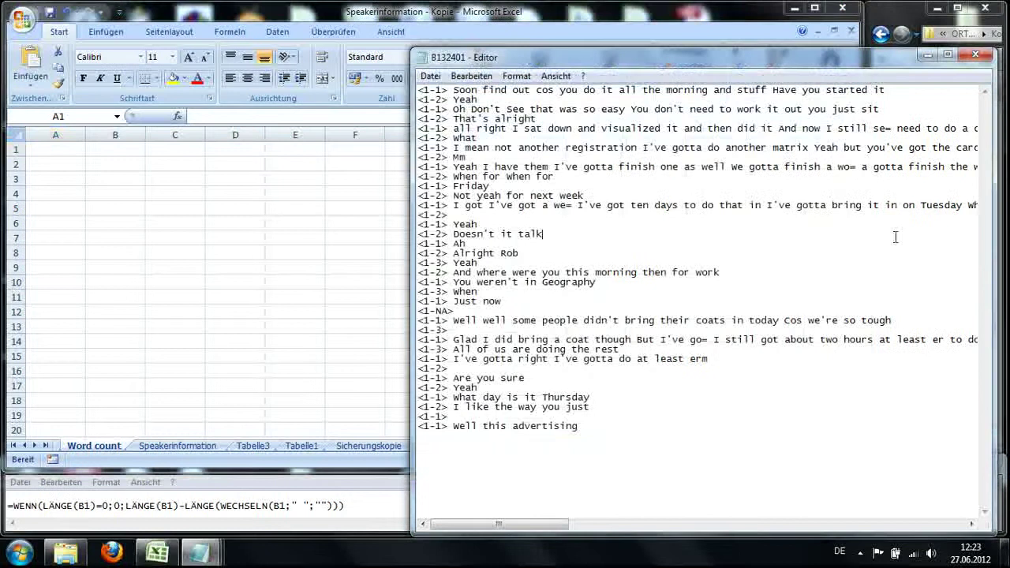
# Bring the B132401 transcript forward in Notepad and select all of its text.
pyautogui.click(895, 234)
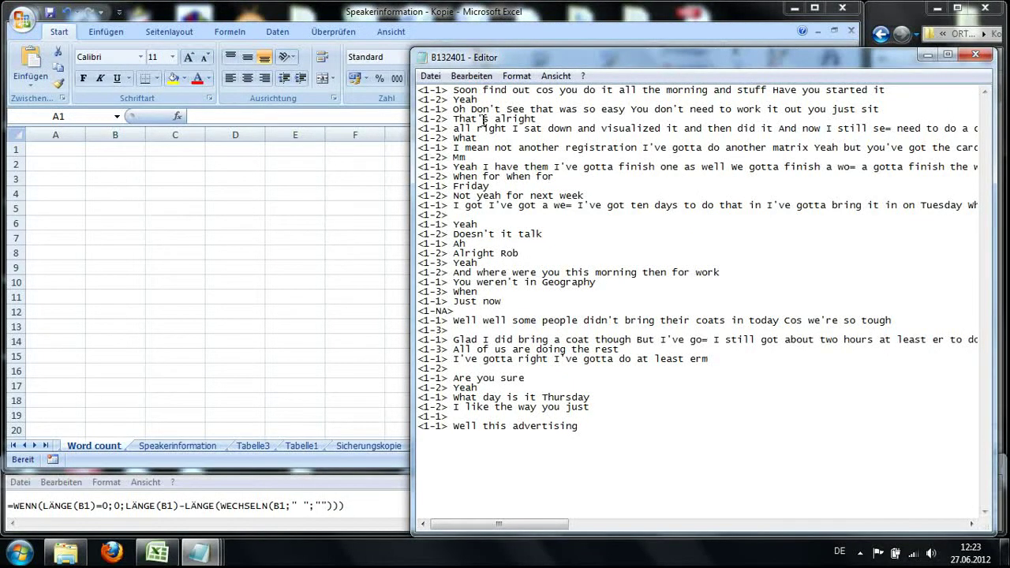
pyautogui.hotkey('ctrl', 'a')
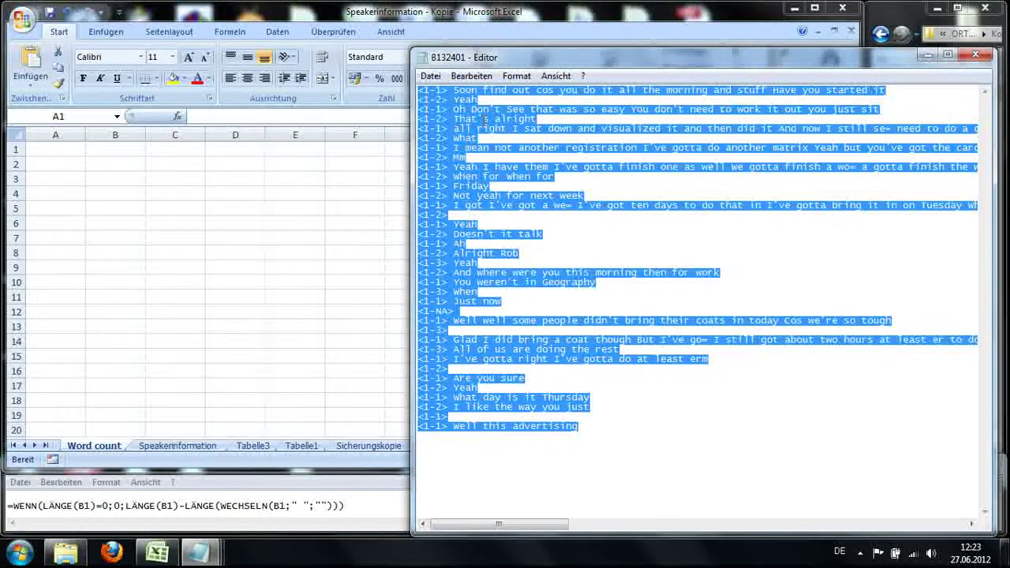
# Paste the B132401 transcript lines into column A from A1, then clear the selection.
pyautogui.click(59, 148)
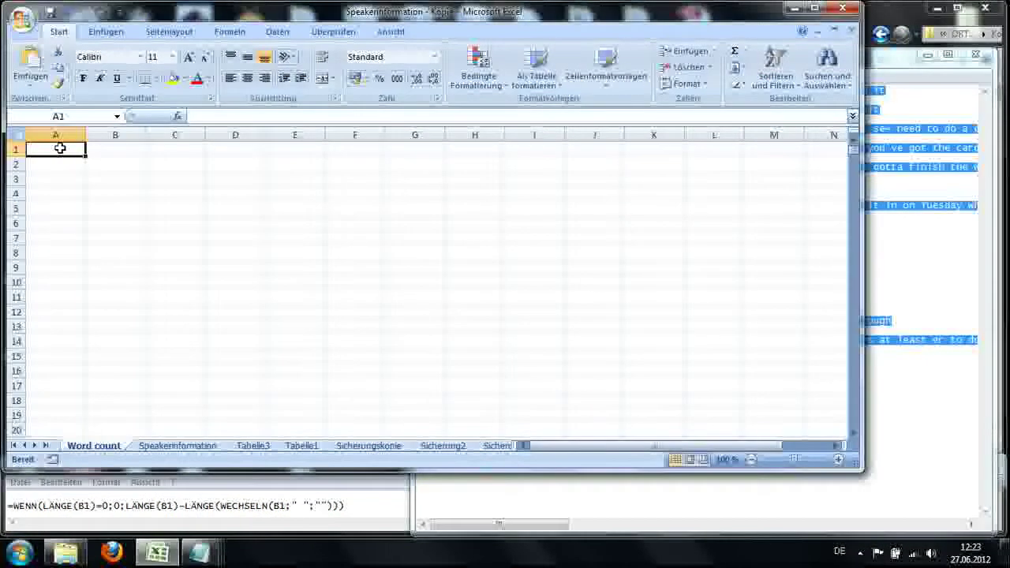
pyautogui.hotkey('ctrl', 'v')
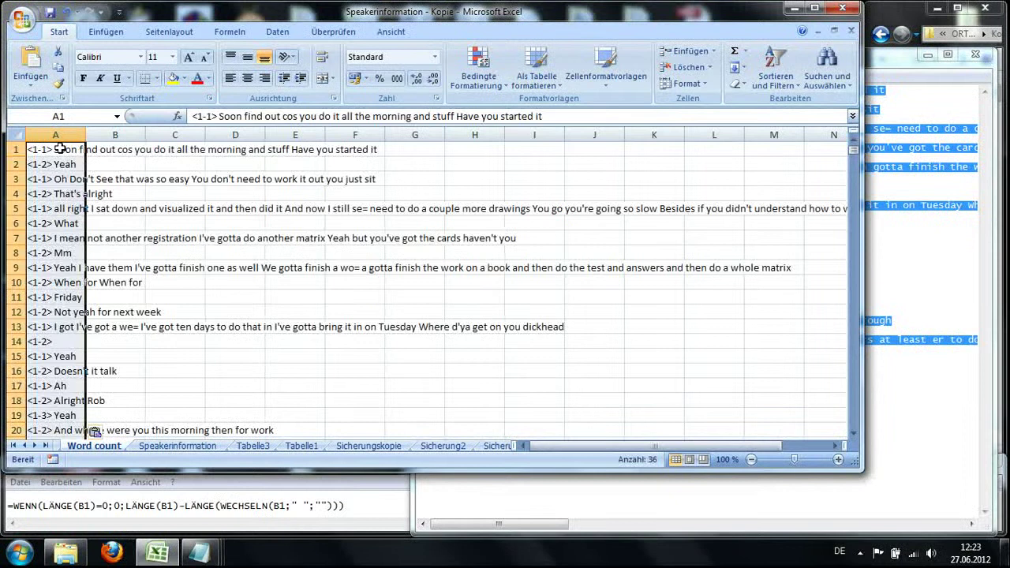
pyautogui.click(59, 148)
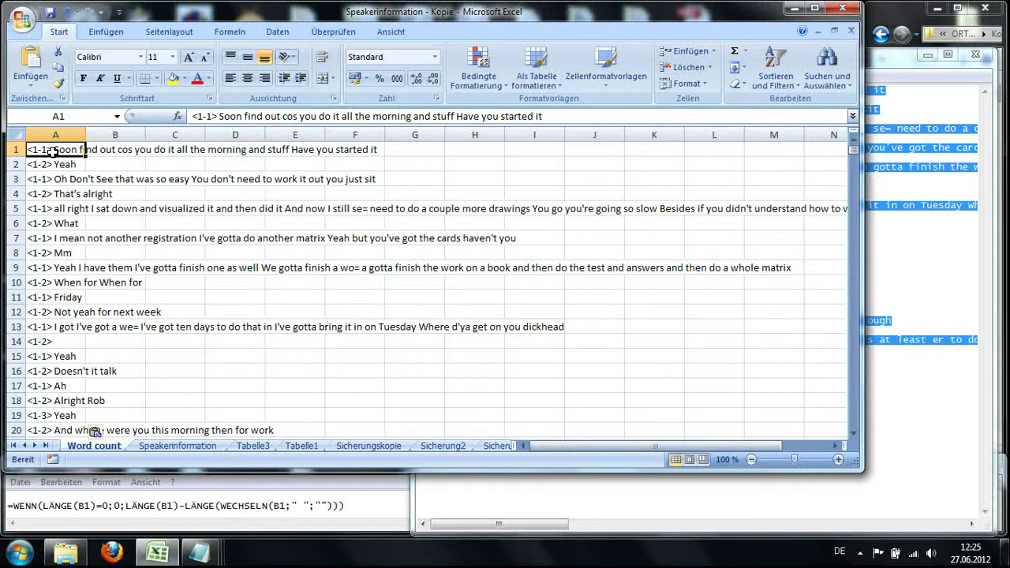
# Start a new macro named countingwords in this workbook with shortcut Ctrl+o.
pyautogui.click(392, 32)
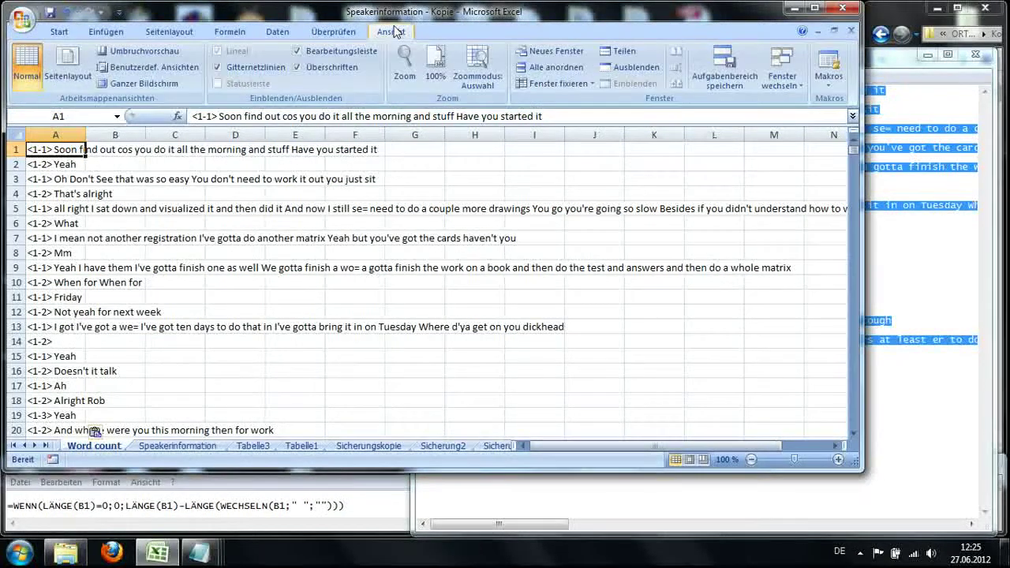
pyautogui.click(822, 71)
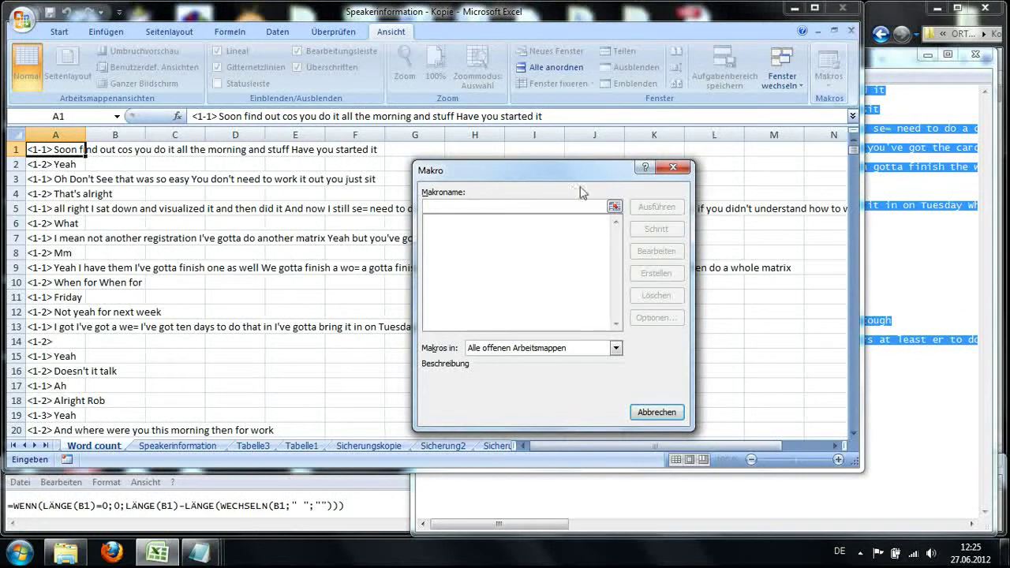
pyautogui.click(672, 167)
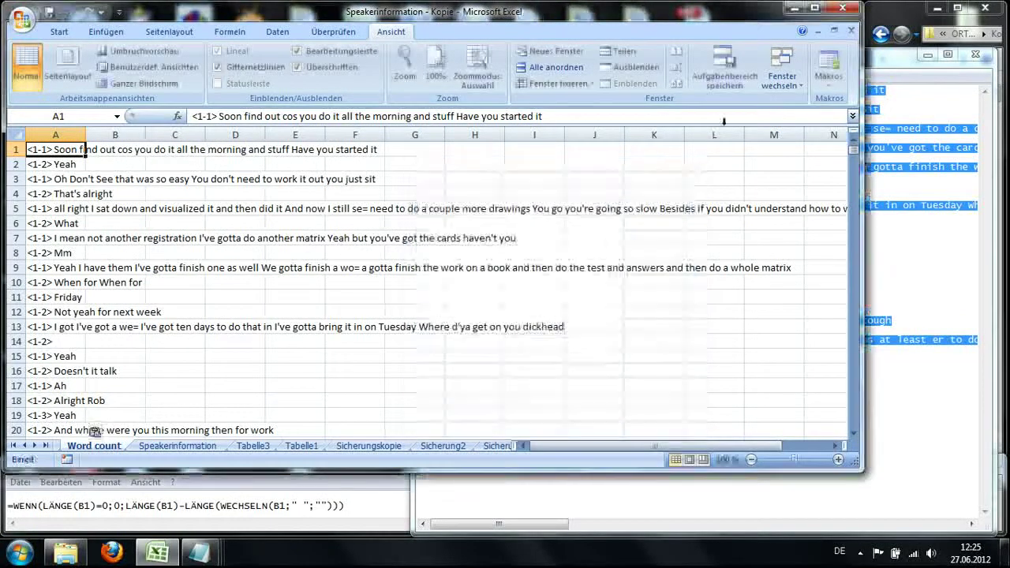
pyautogui.click(829, 75)
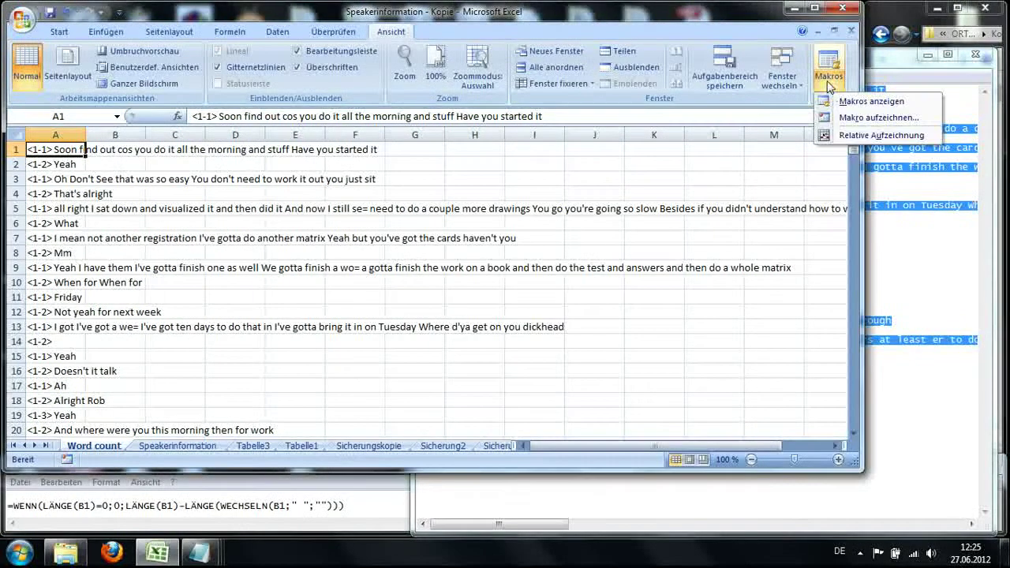
pyautogui.click(848, 118)
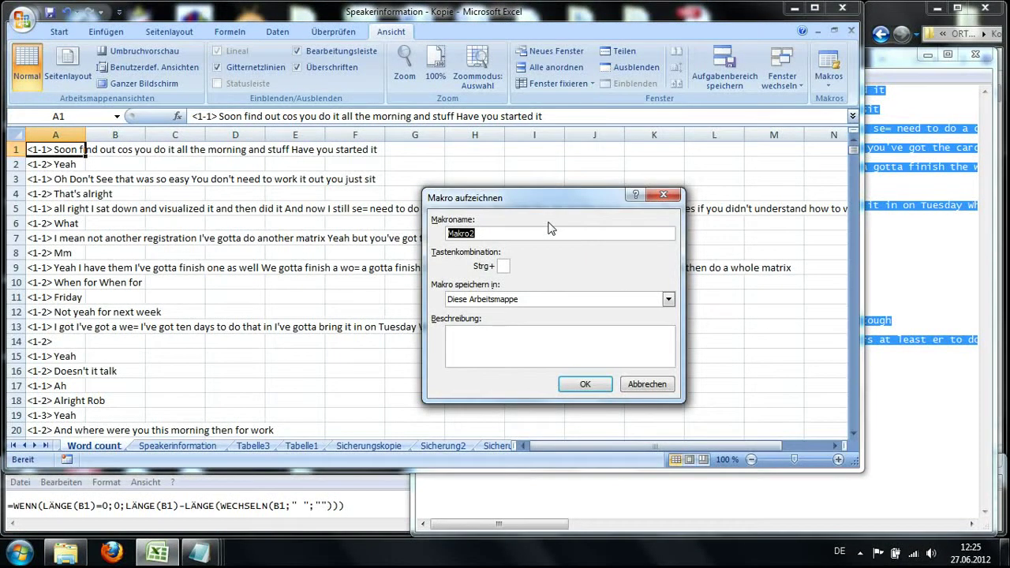
pyautogui.write('counti')
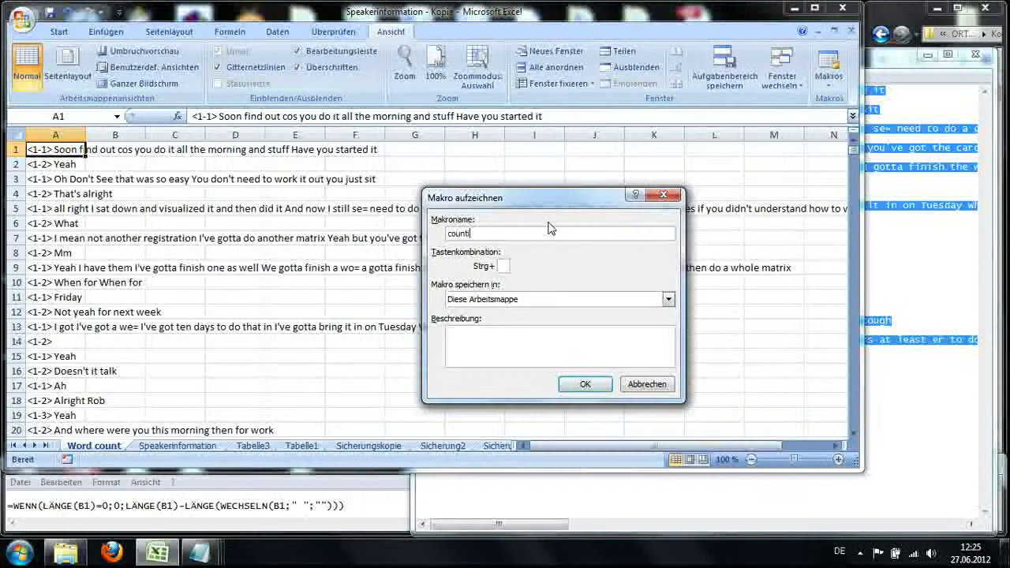
pyautogui.write('ngwords')
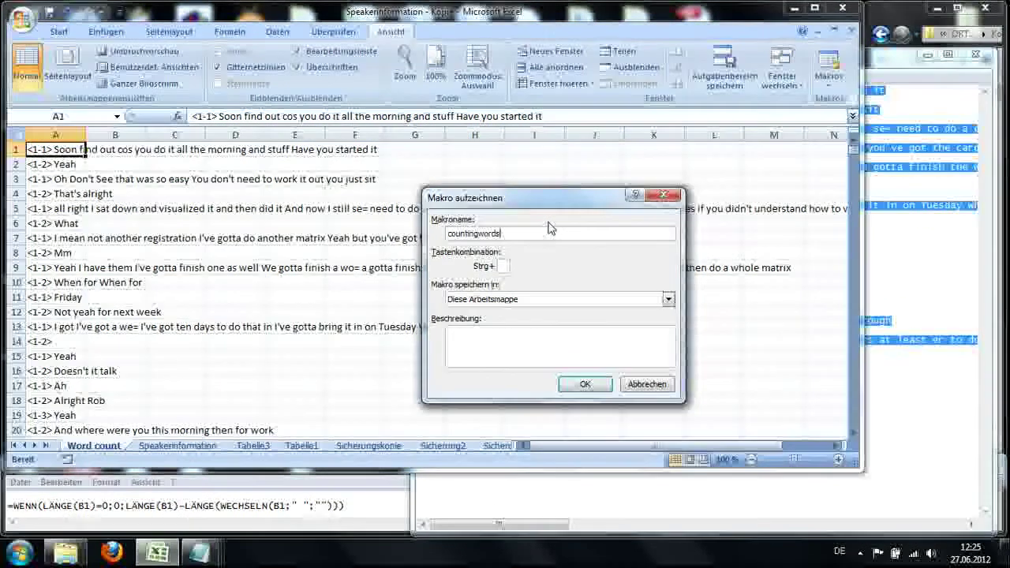
pyautogui.click(504, 266)
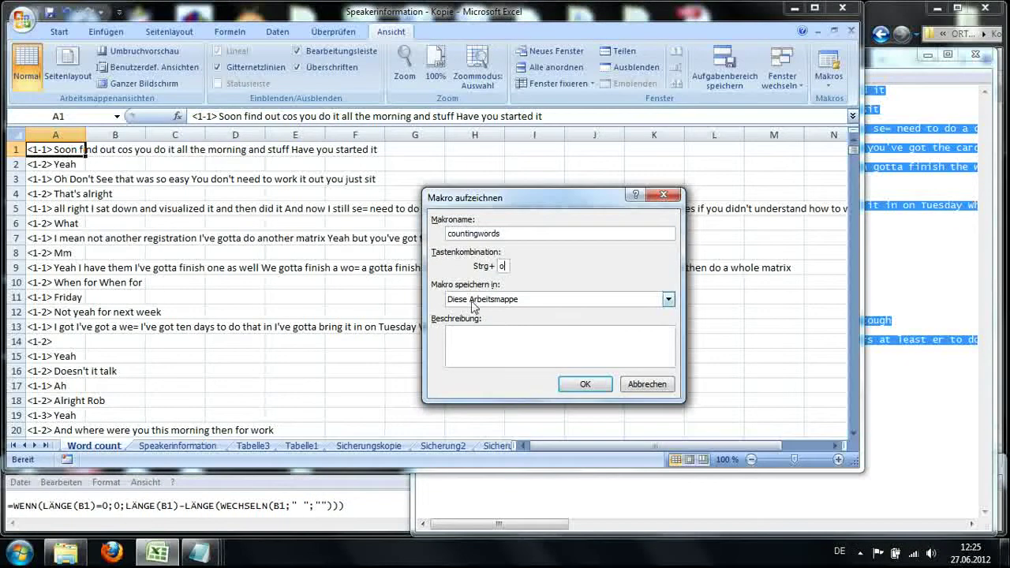
pyautogui.click(456, 332)
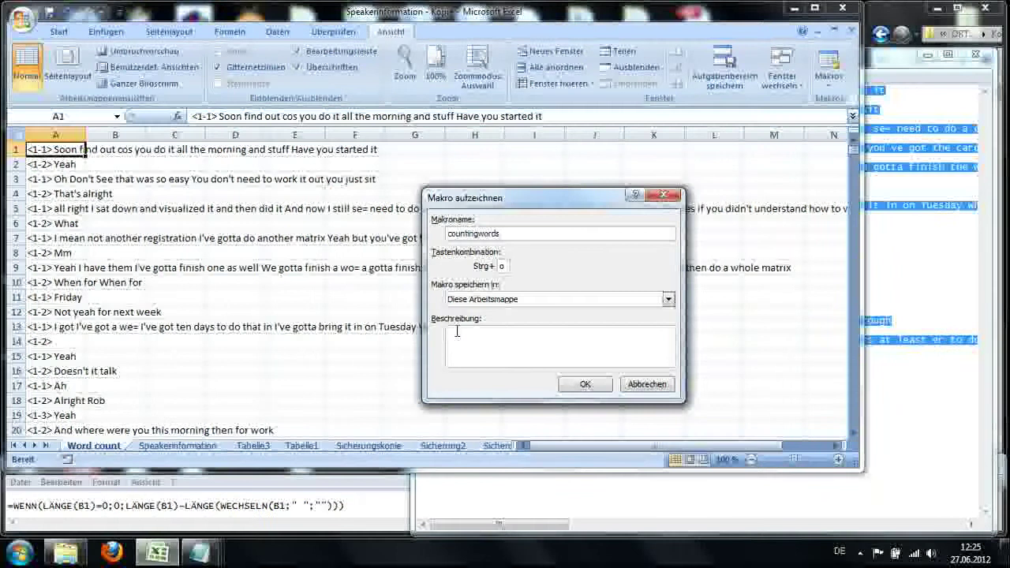
# Enter the macro description 'counts the words of speakers. copy the content of the corpus into column A…'.
pyautogui.write('coun')
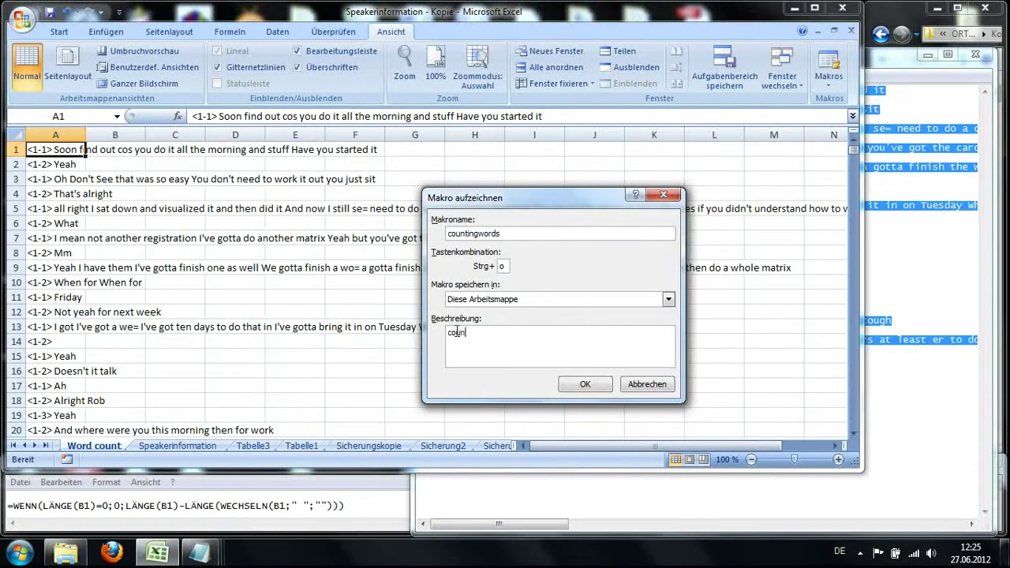
pyautogui.write('ts the')
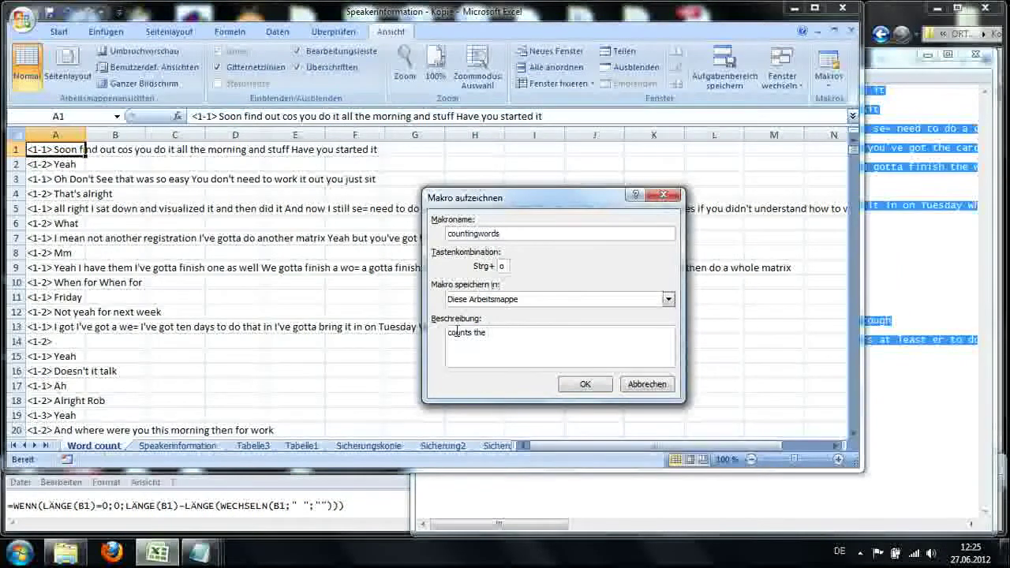
pyautogui.write(' words ')
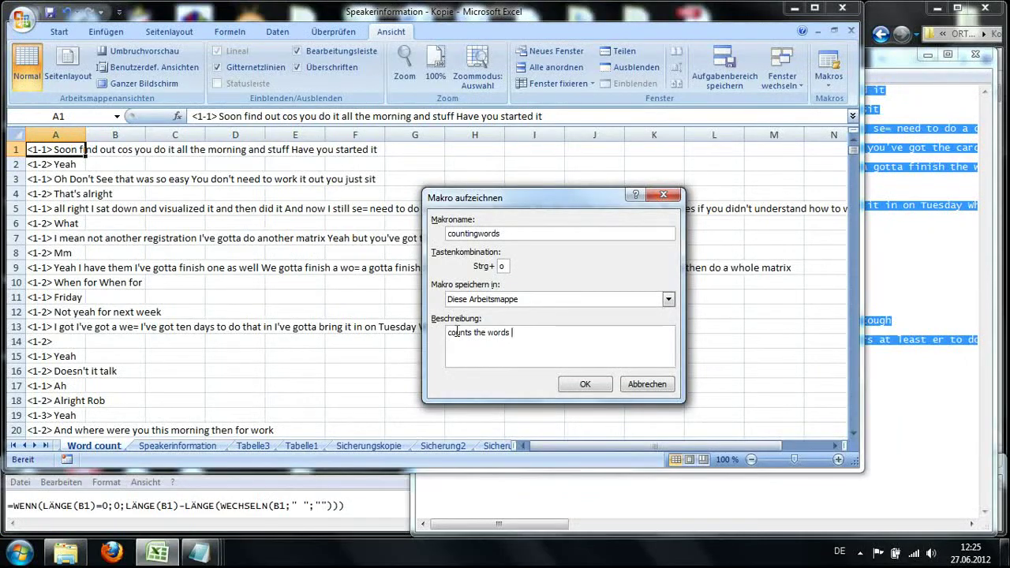
pyautogui.write('of speakers. co')
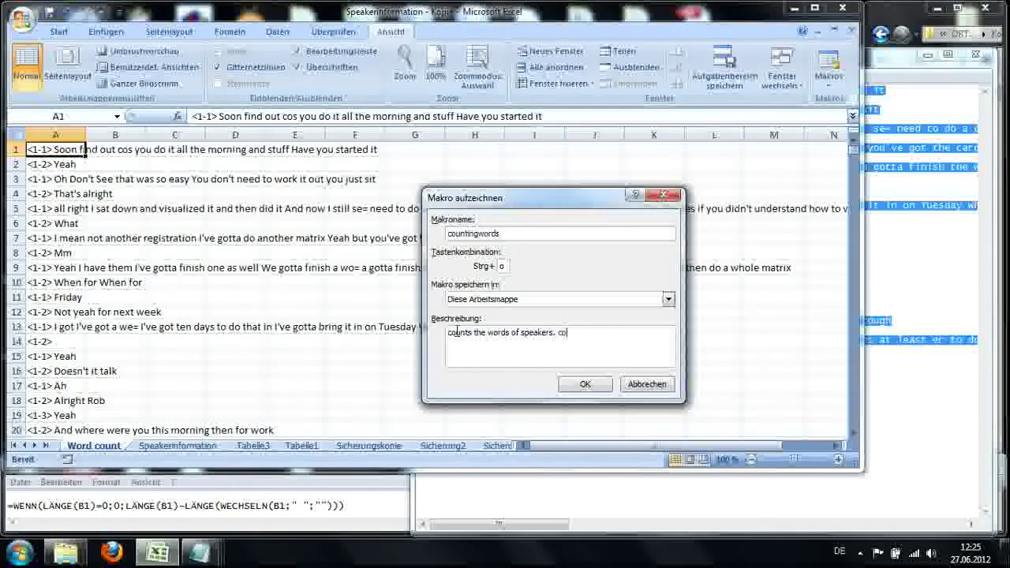
pyautogui.write('py')
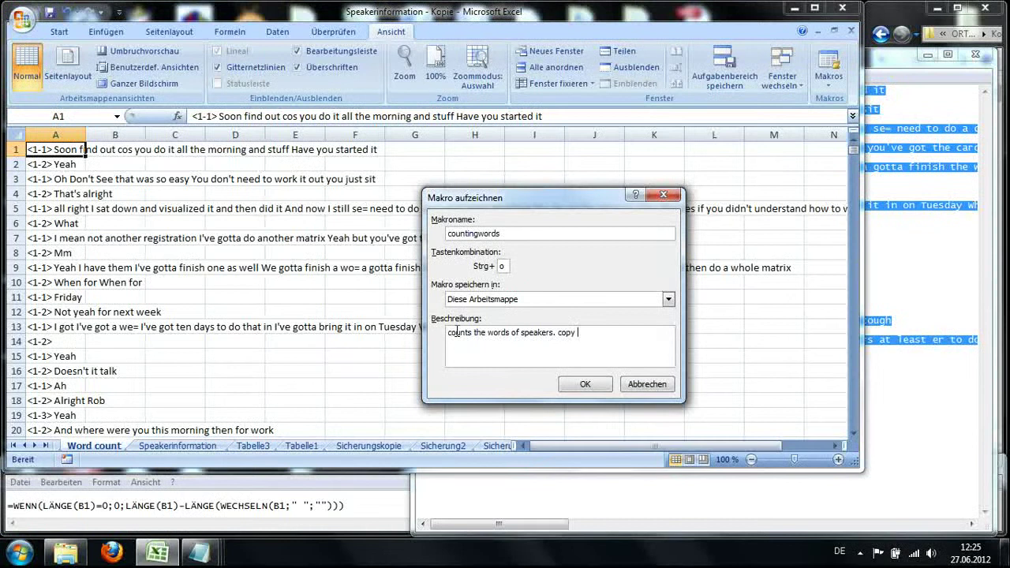
pyautogui.write(' the ')
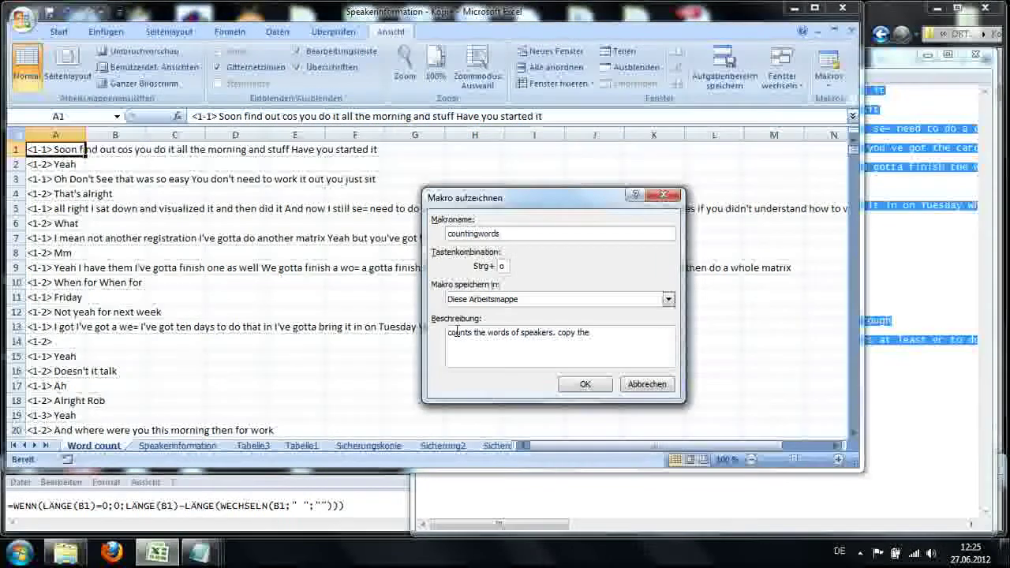
pyautogui.write('content')
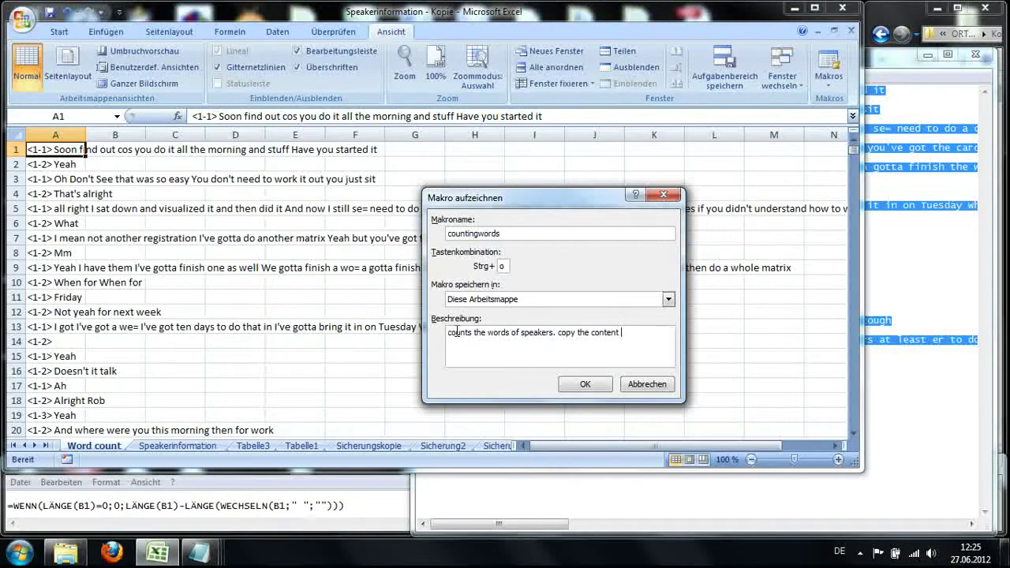
pyautogui.write(' of the corpus')
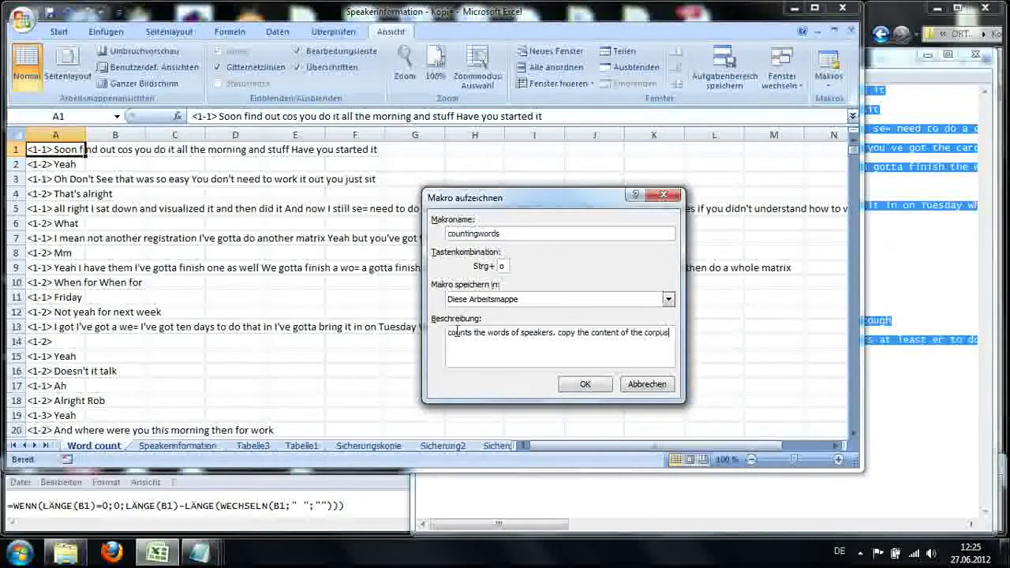
pyautogui.write(' into ')
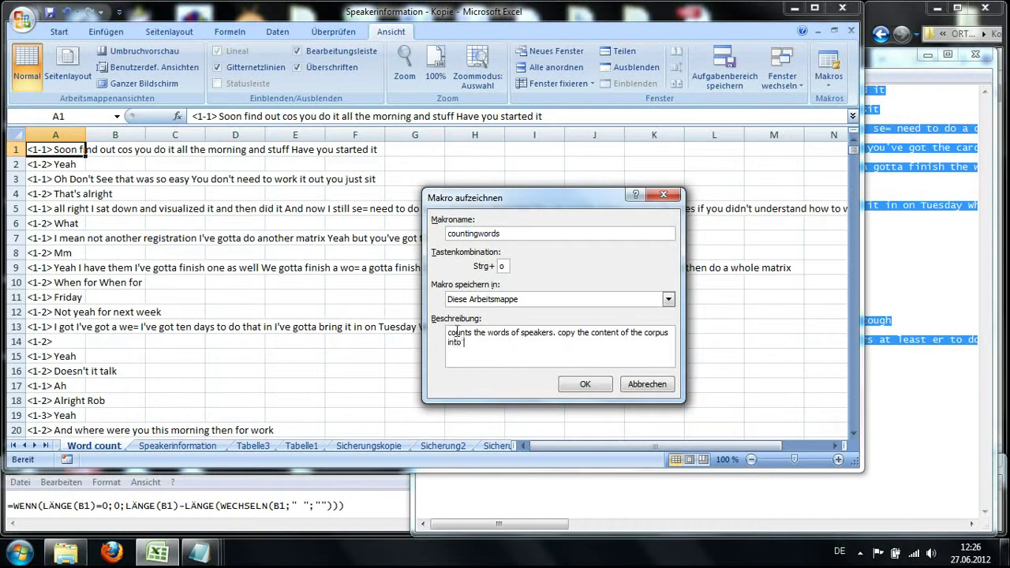
pyautogui.write('column A and ')
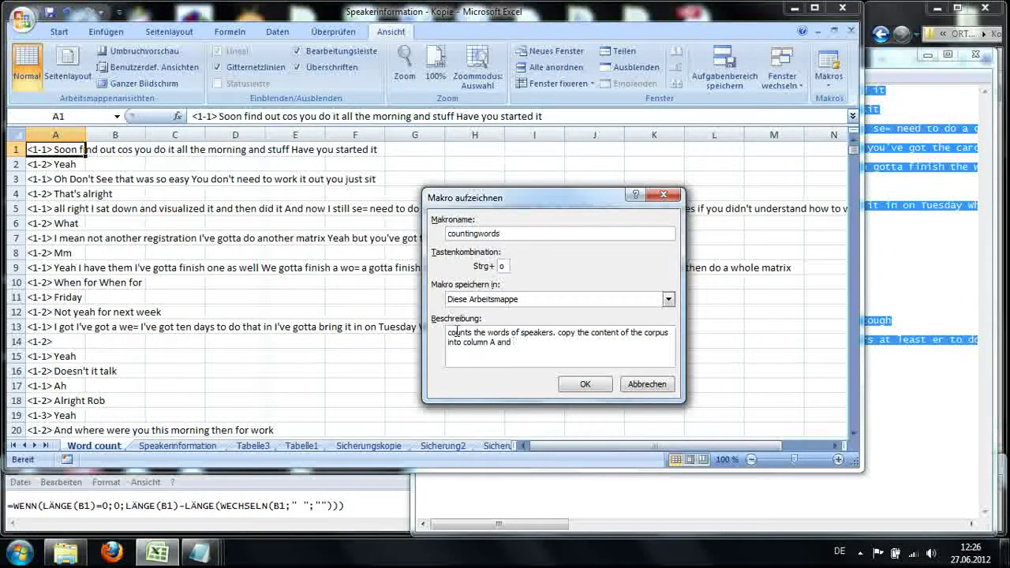
pyautogui.write('the makro ')
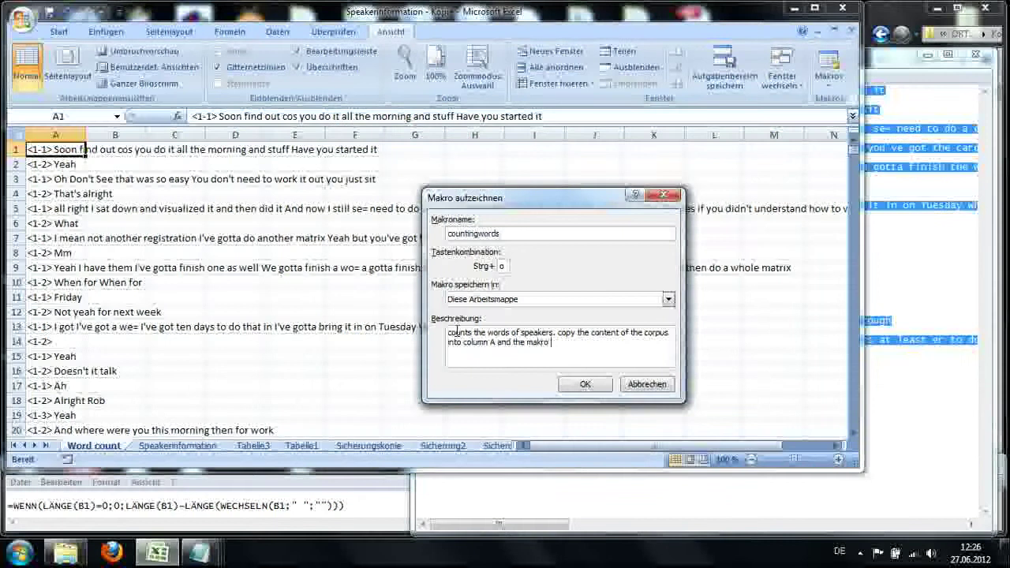
pyautogui.write('will provi')
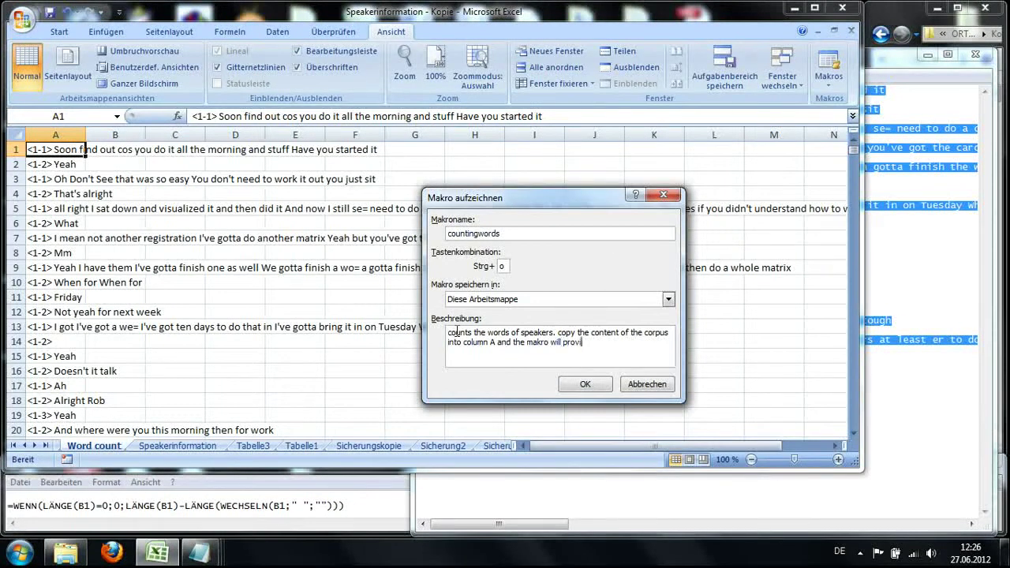
pyautogui.write('de the word')
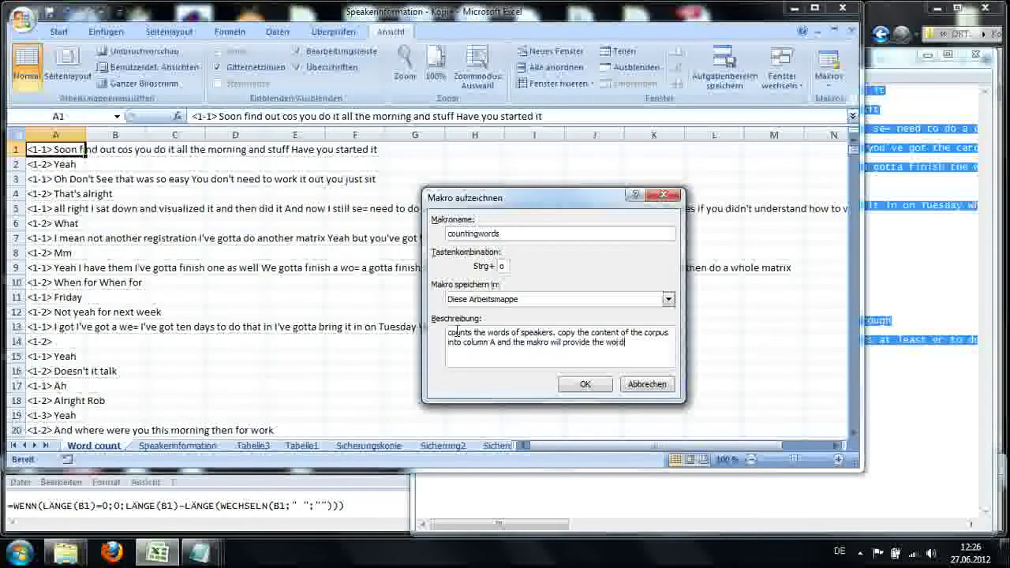
pyautogui.write(' count o')
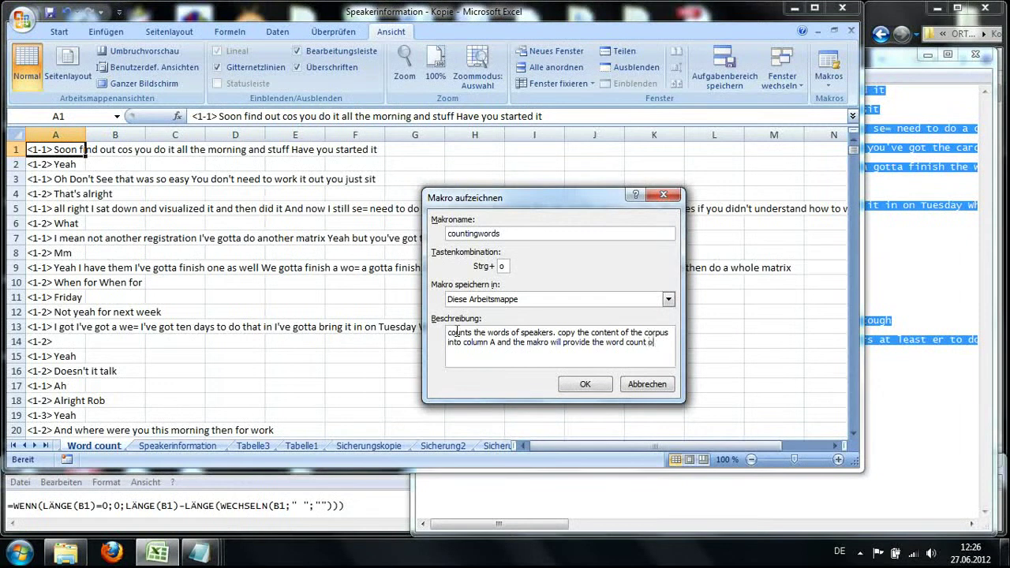
pyautogui.write('f the speak')
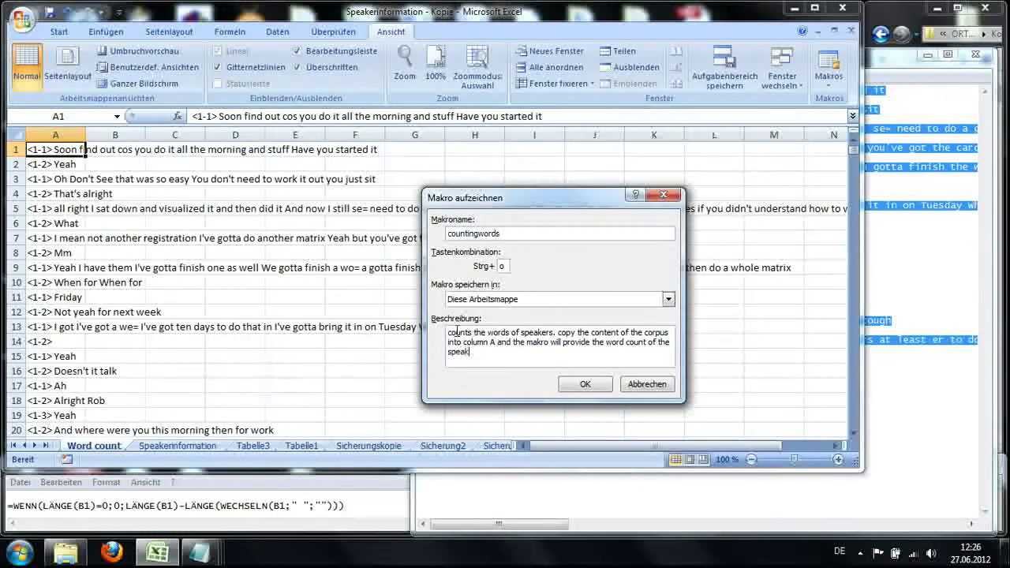
pyautogui.write('ers in column')
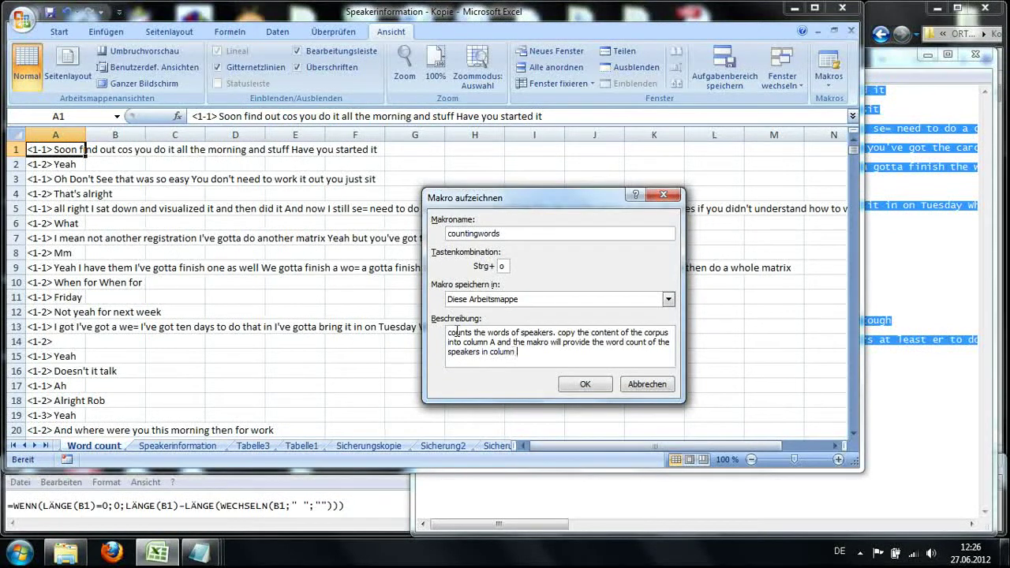
pyautogui.write(' C.')
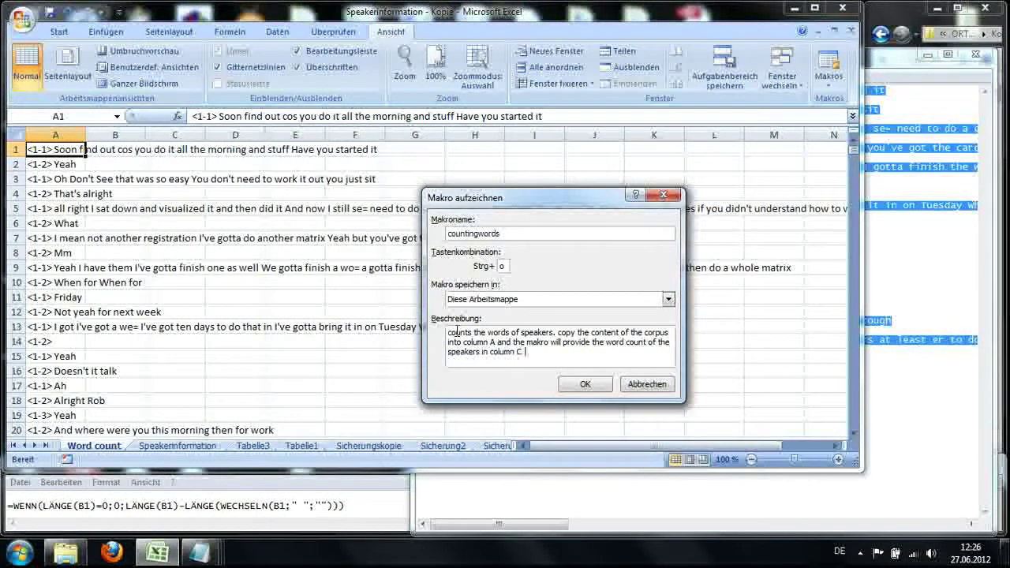
# Begin recording the countingwords macro and copy column A's transcript lines into column B.
pyautogui.click(585, 384)
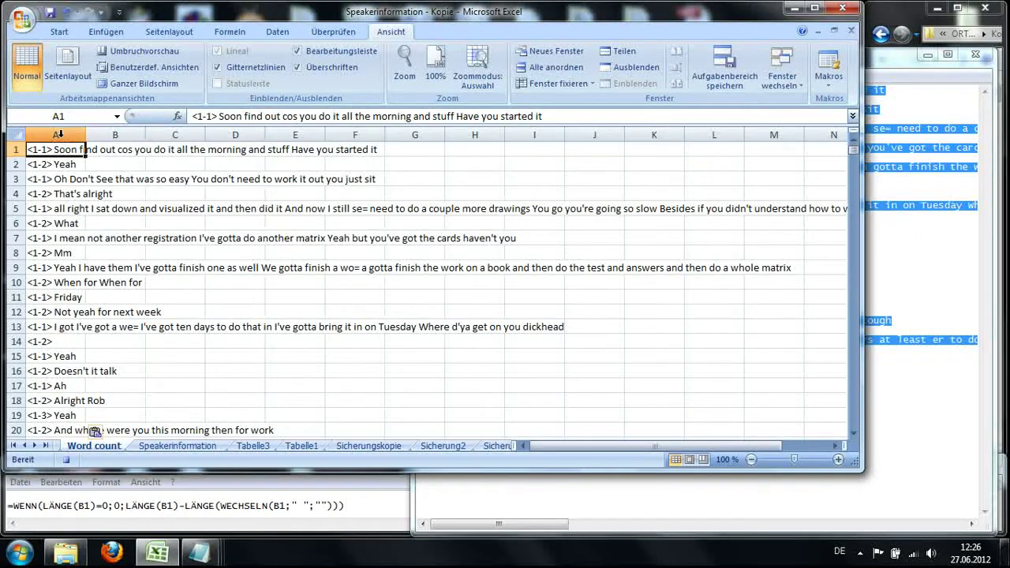
pyautogui.click(60, 135)
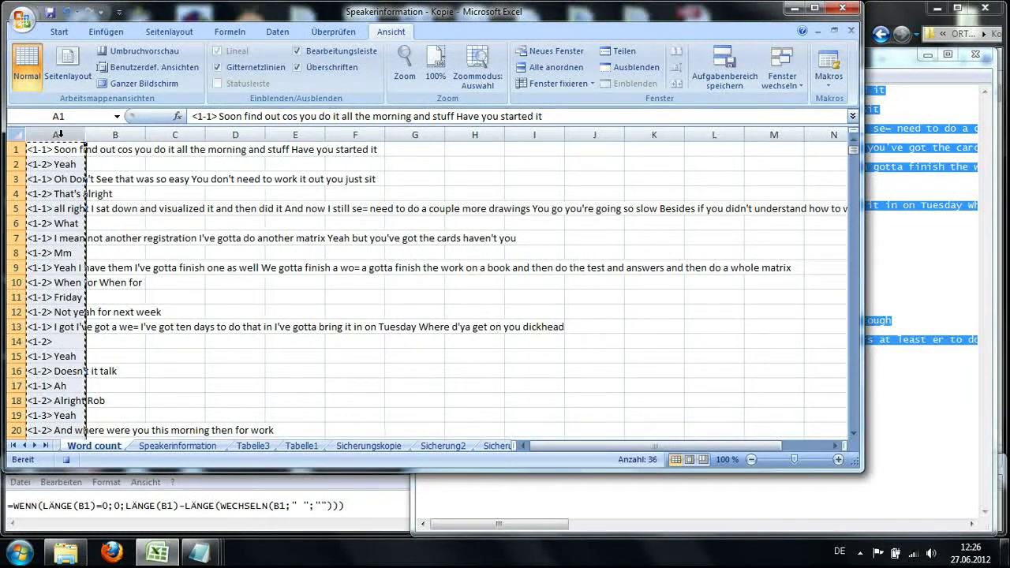
pyautogui.click(113, 134)
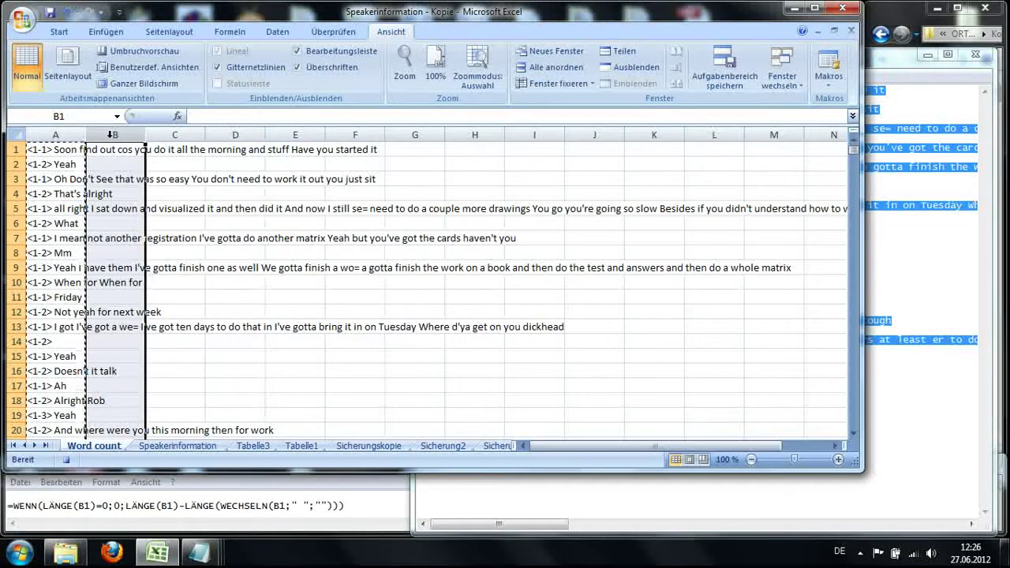
pyautogui.hotkey('ctrl', 'v')
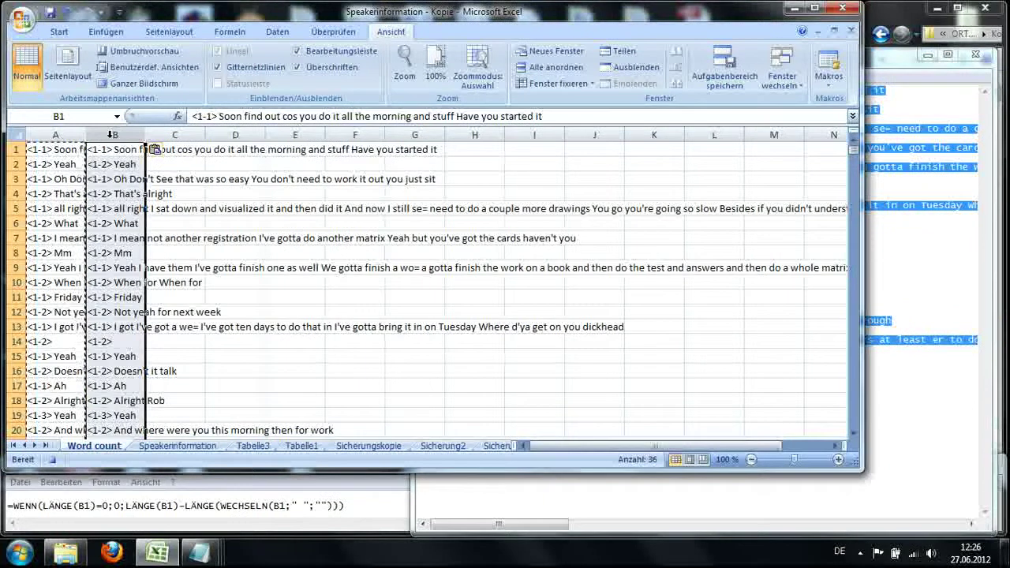
pyautogui.click(65, 134)
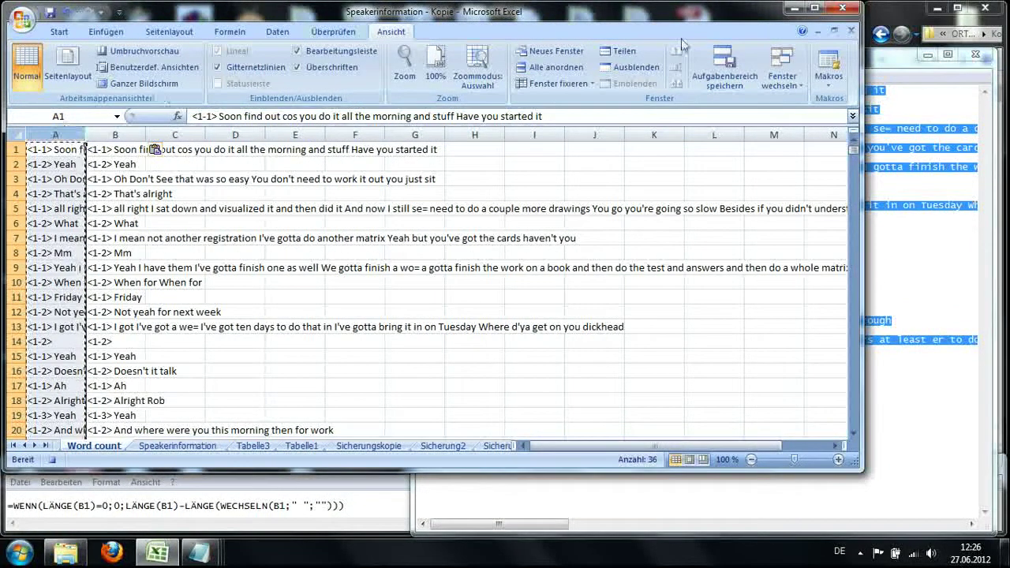
pyautogui.click(59, 31)
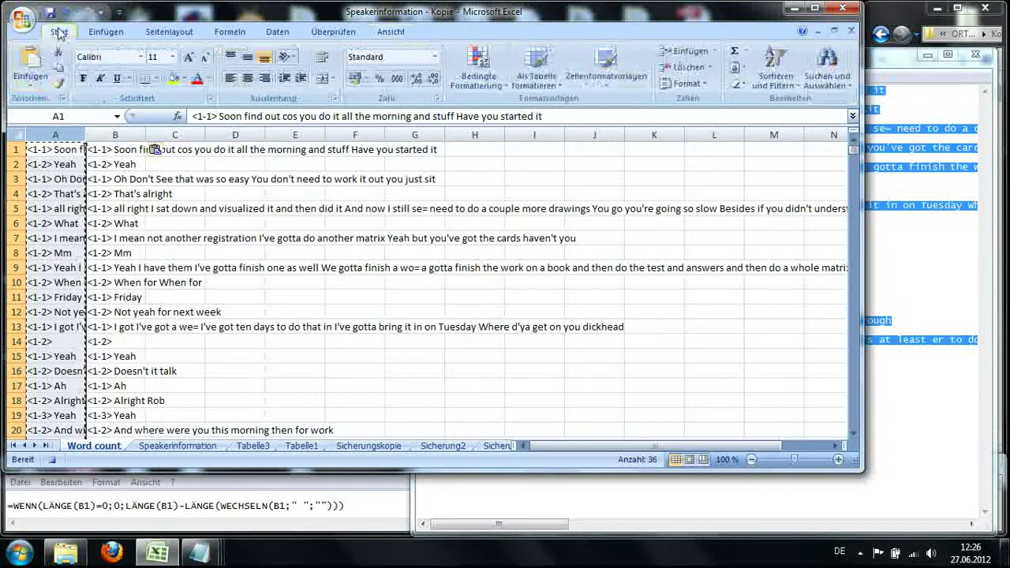
# Replace all matches of the .* wildcard pattern in column A, leaving only speaker tags (32 replacements).
pyautogui.click(827, 80)
pyautogui.click(838, 118)
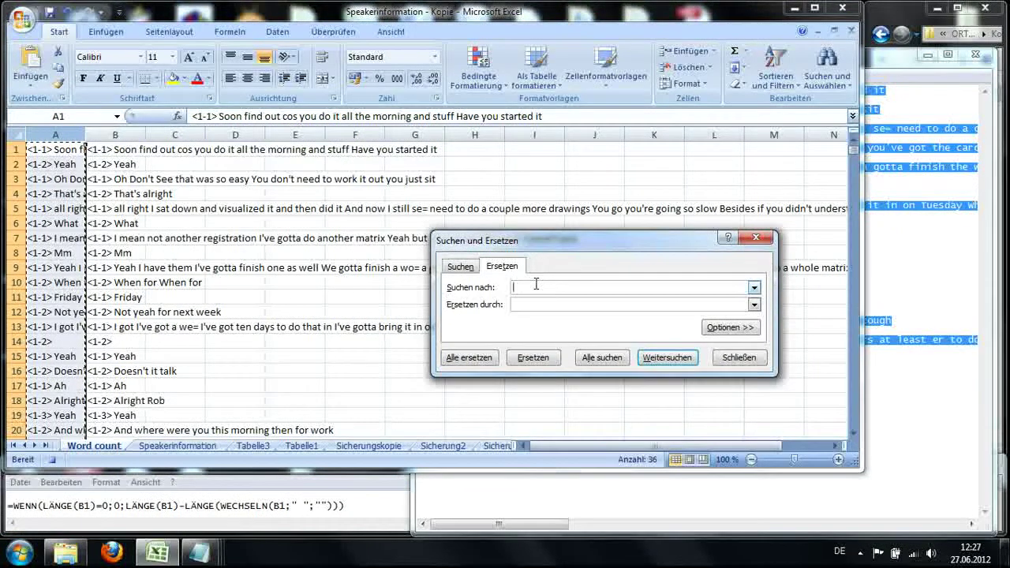
pyautogui.write('.')
pyautogui.write('*')
pyautogui.click(470, 359)
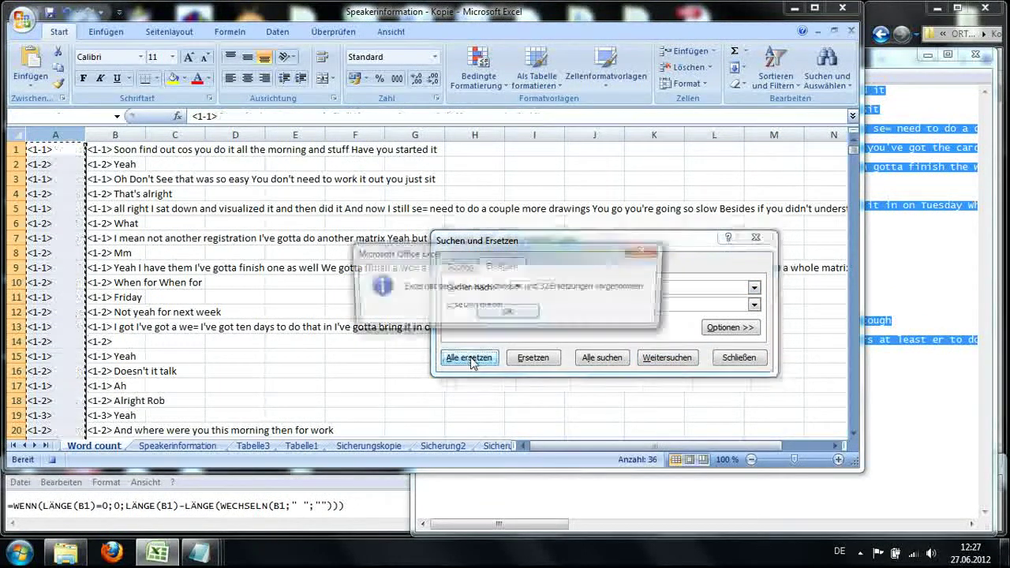
pyautogui.click(539, 314)
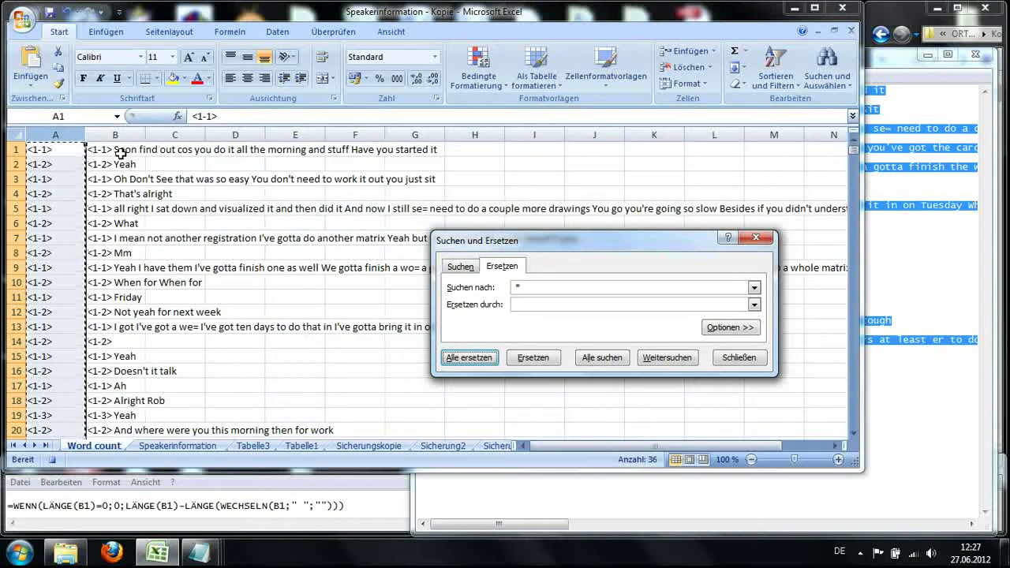
# Close Find and Replace, copy the word-count formula from Notepad, and select cell C1.
pyautogui.click(757, 238)
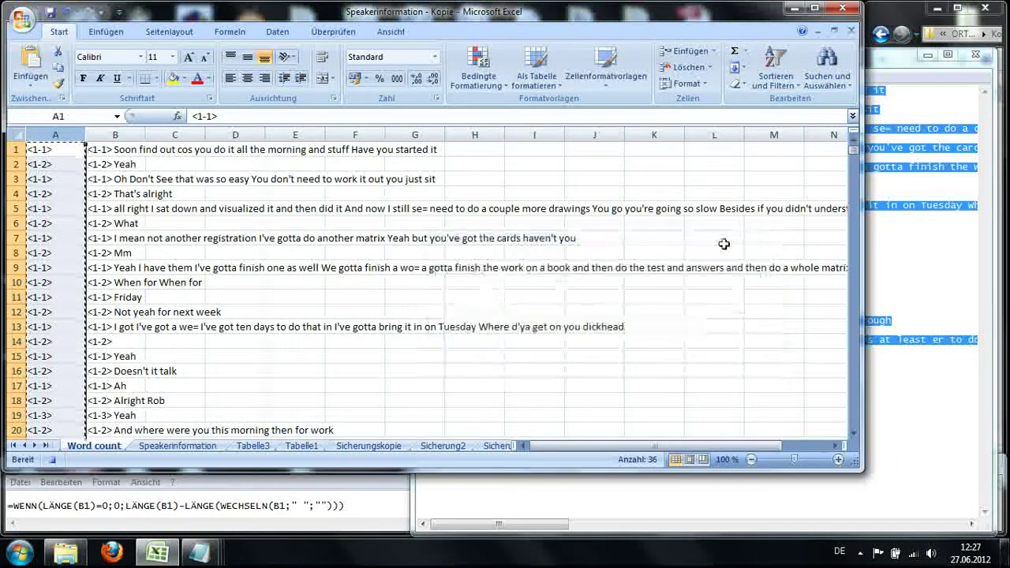
pyautogui.click(183, 499)
pyautogui.hotkey('ctrl', 'a')
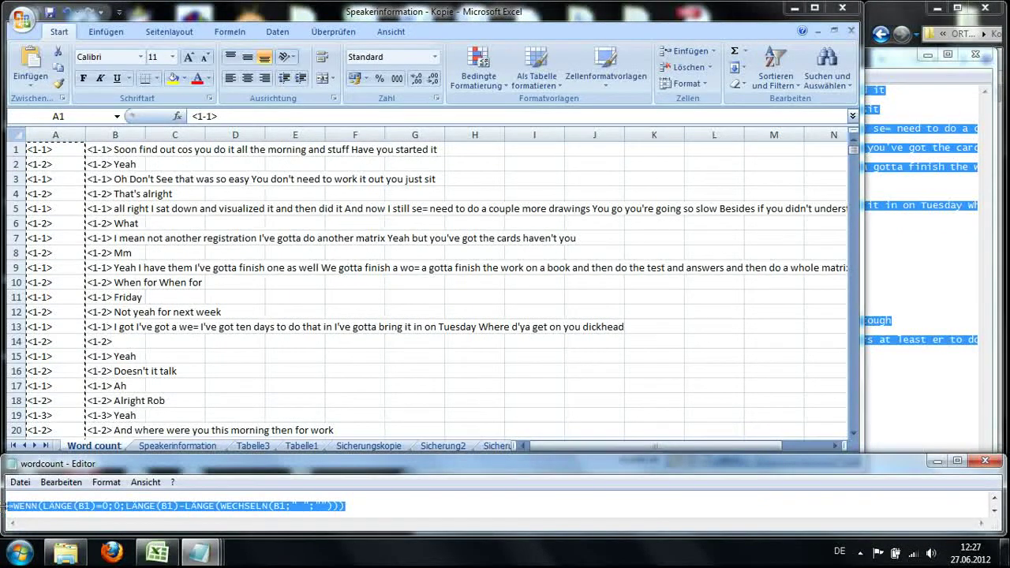
pyautogui.hotkey('ctrl', 'c')
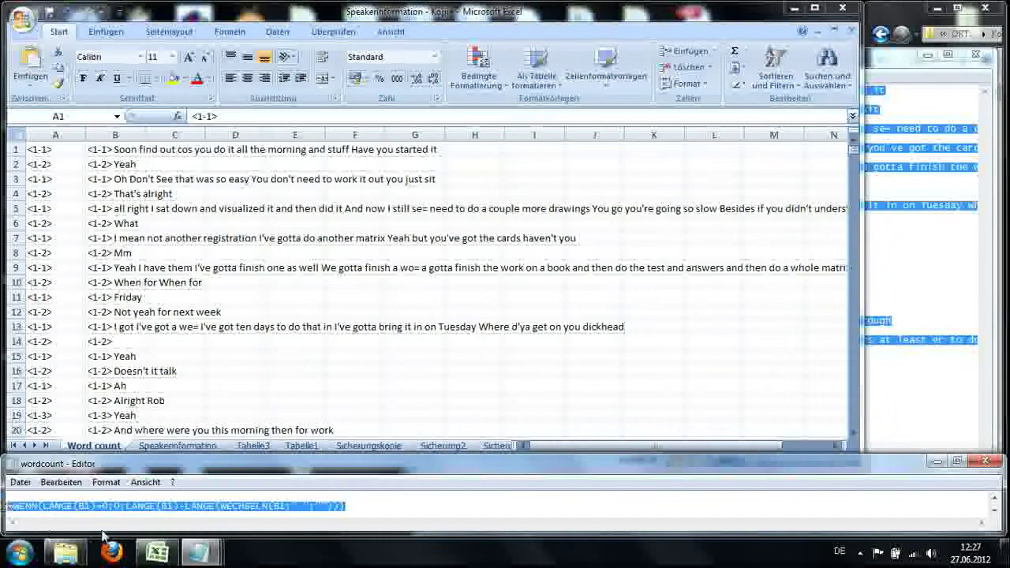
pyautogui.click(170, 149)
pyautogui.click(170, 149)
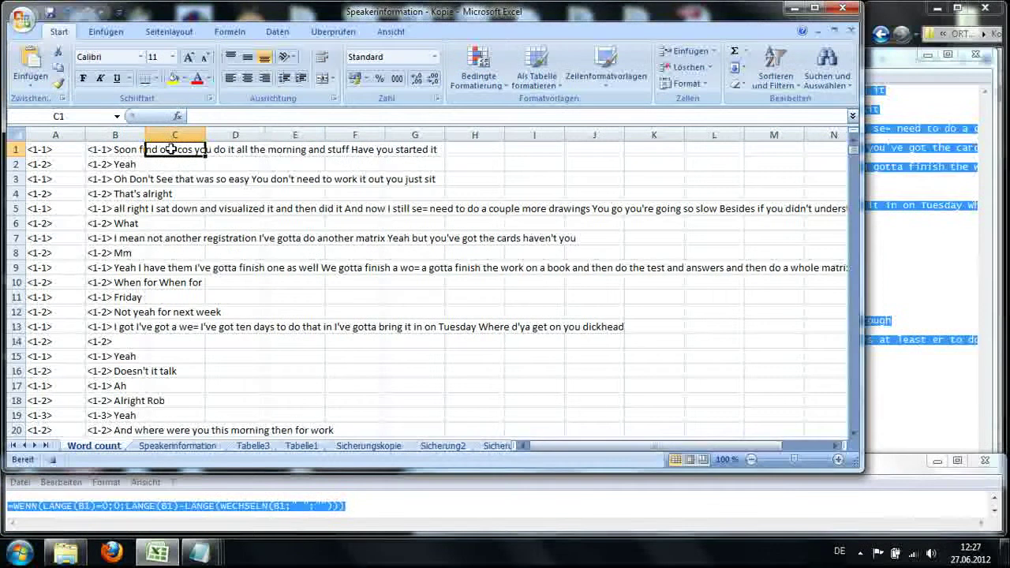
# Type in C1 the word-count formula =WENN(LÄNGE(B1)=0;0;LÄNGE(B1)-LÄNGE(WECHSELN(B1;" ";""))).
pyautogui.write('=')
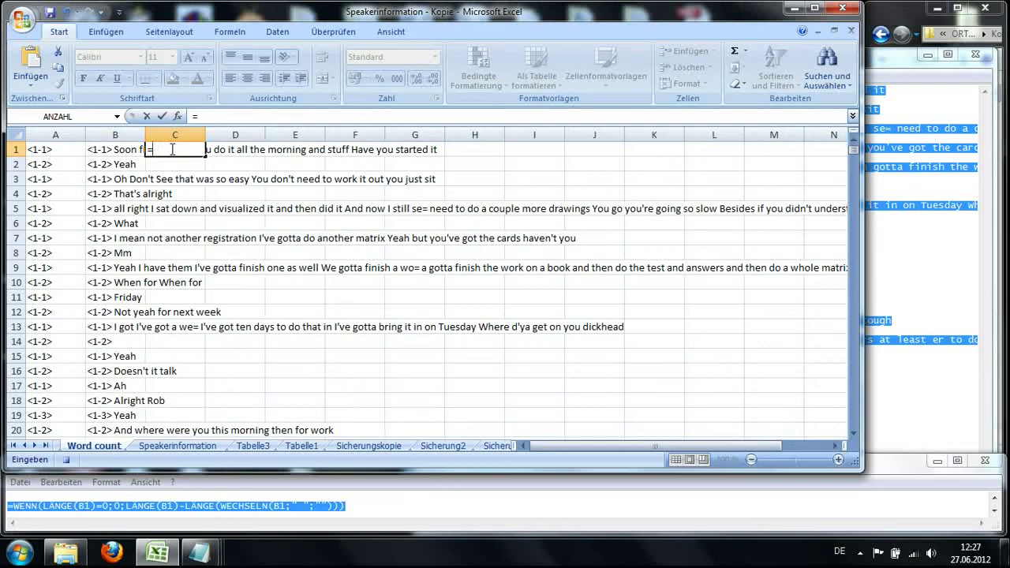
pyautogui.write('WEE')
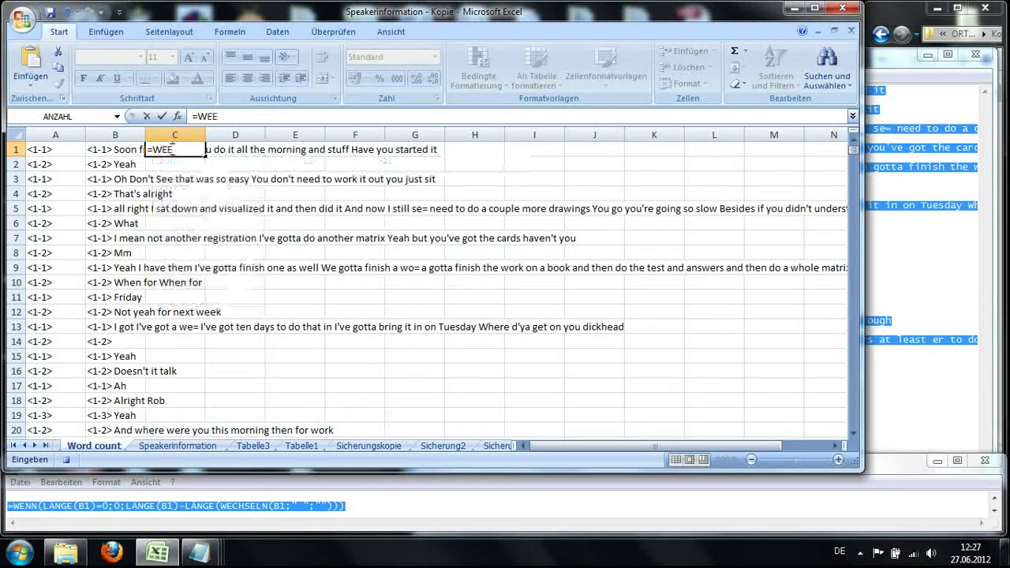
pyautogui.press('BackSpace')
pyautogui.write('NN')
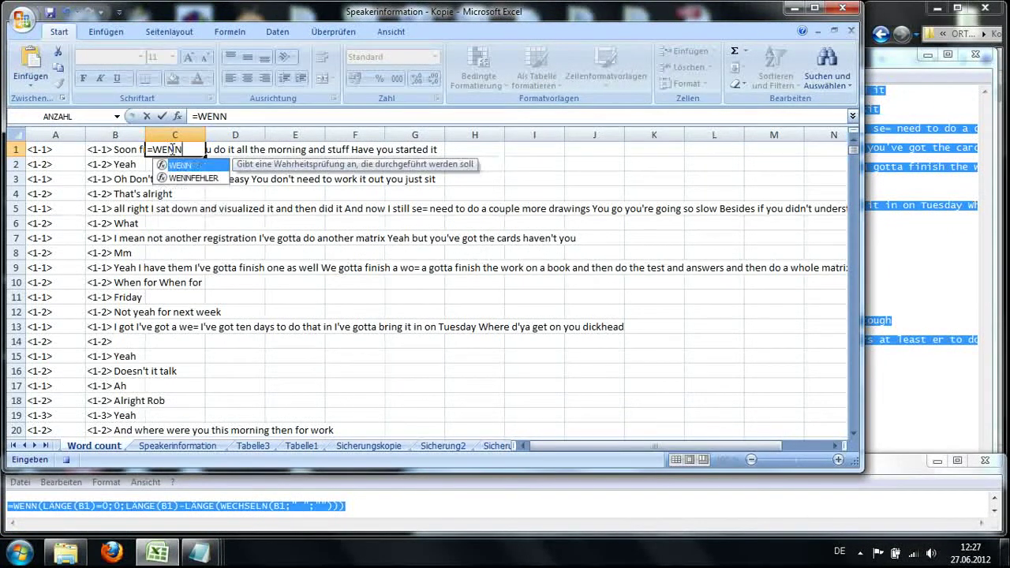
pyautogui.write('(')
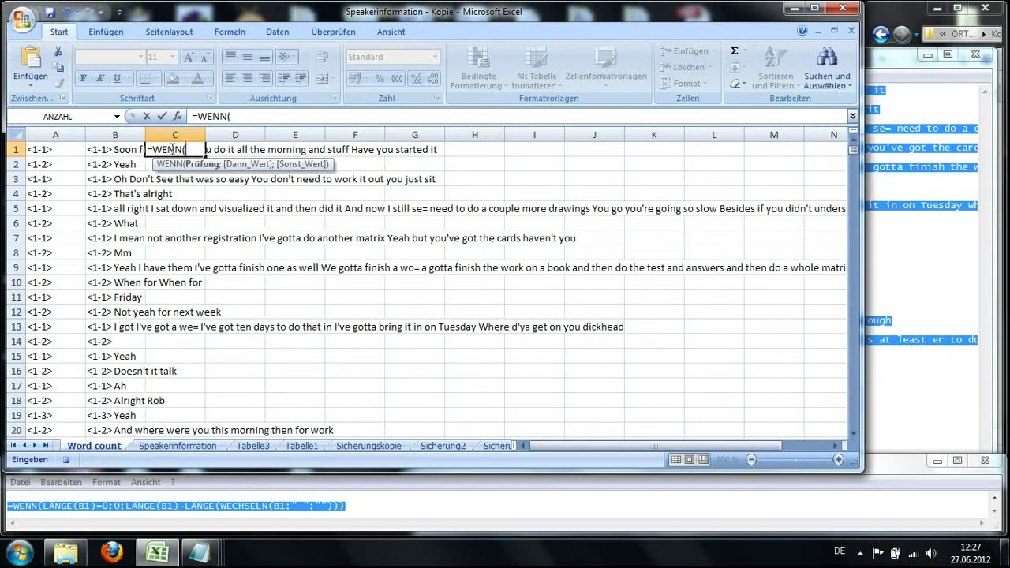
pyautogui.write('LÄNGE(')
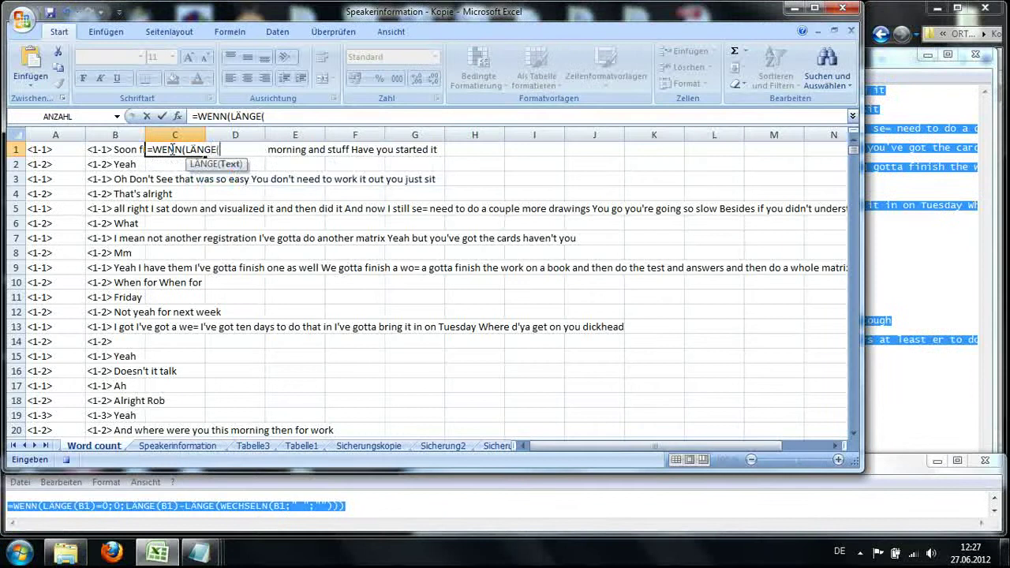
pyautogui.write('B1)=')
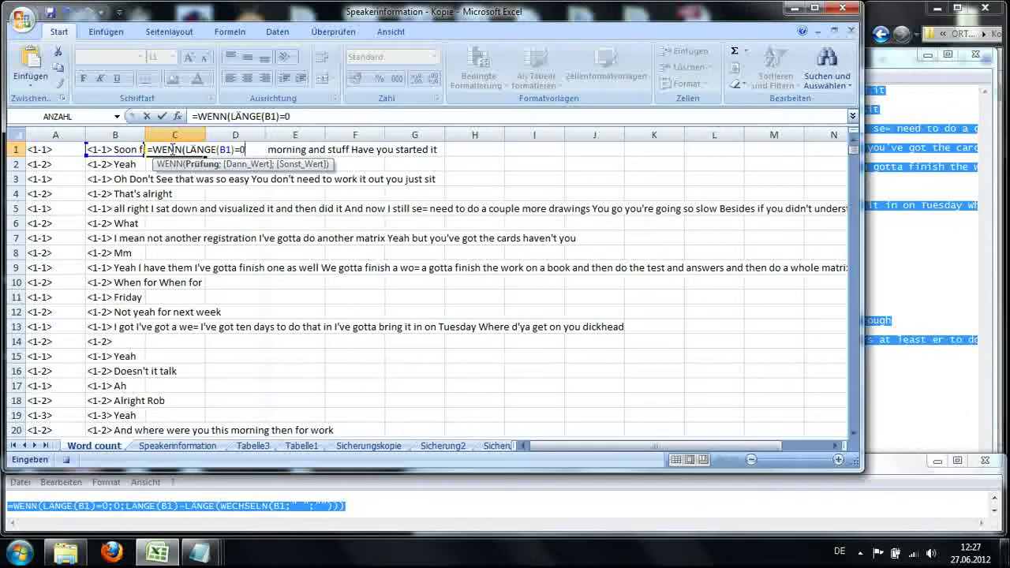
pyautogui.write('0;')
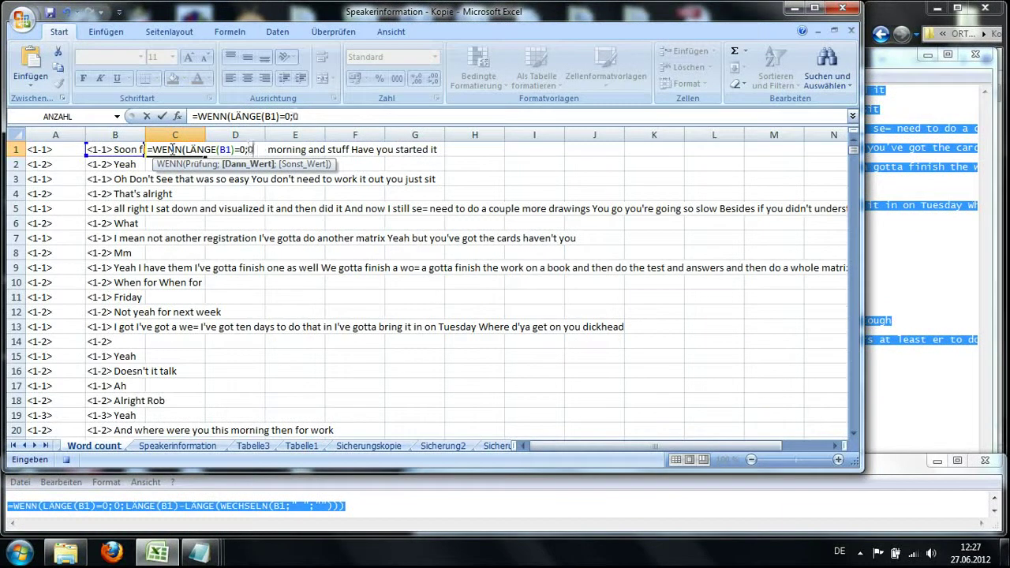
pyautogui.write('0;')
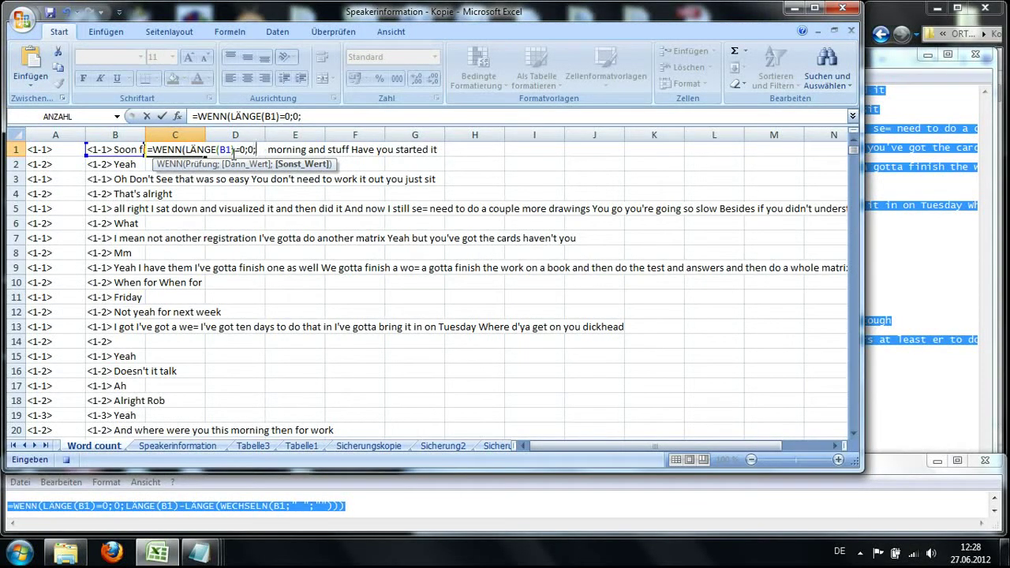
pyautogui.write('LÄNGE')
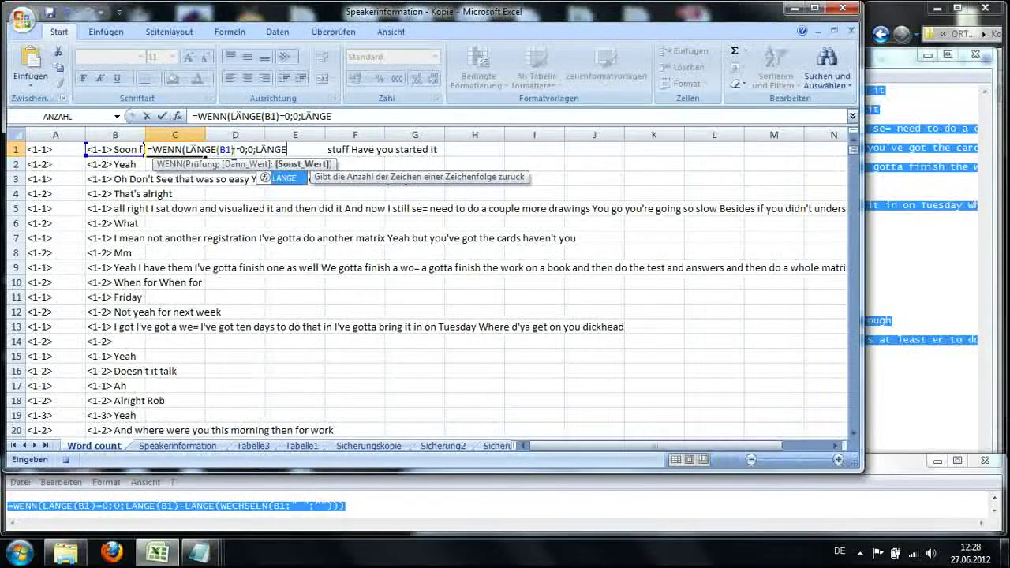
pyautogui.write('(')
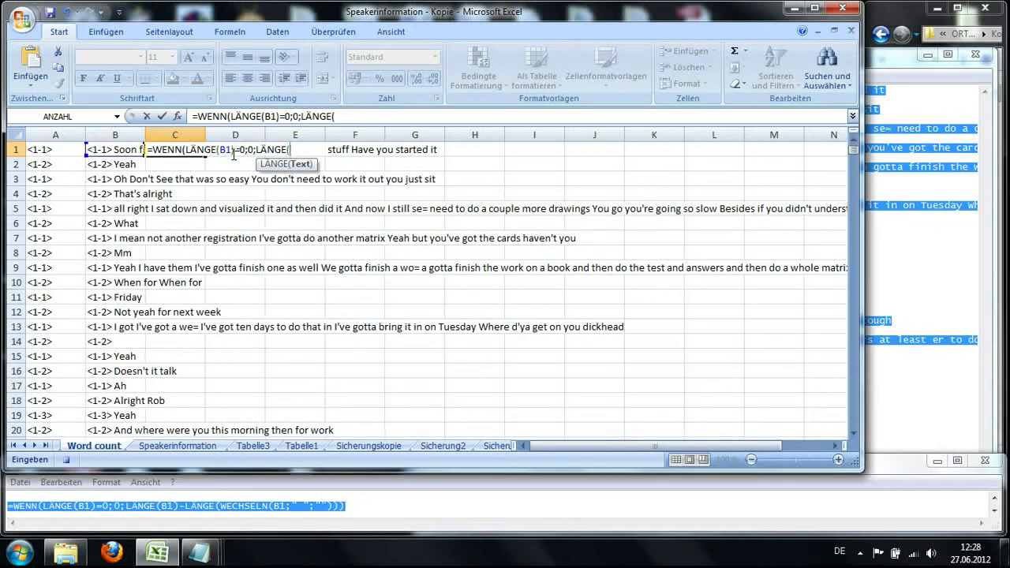
pyautogui.write('B1')
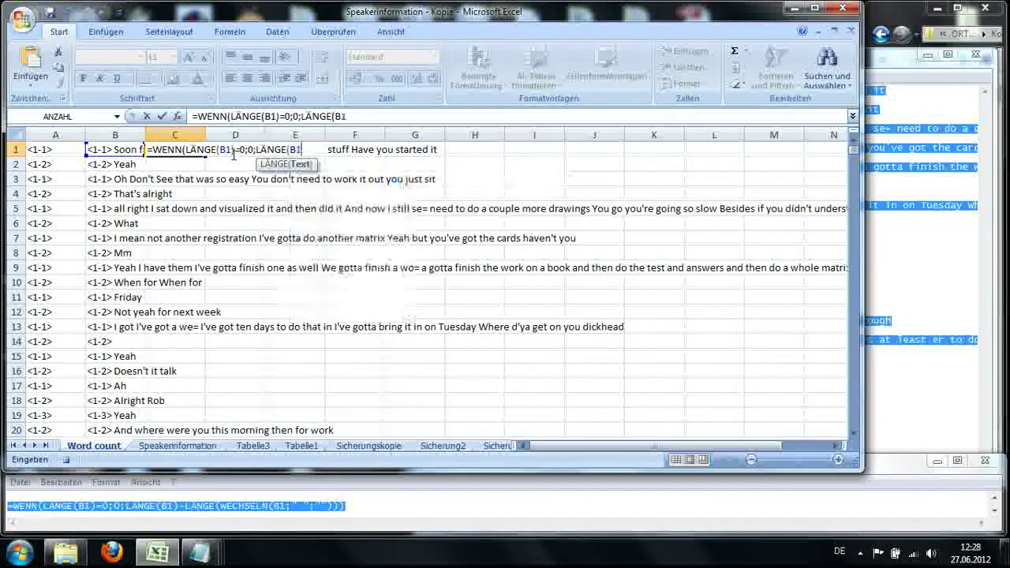
pyautogui.write(')')
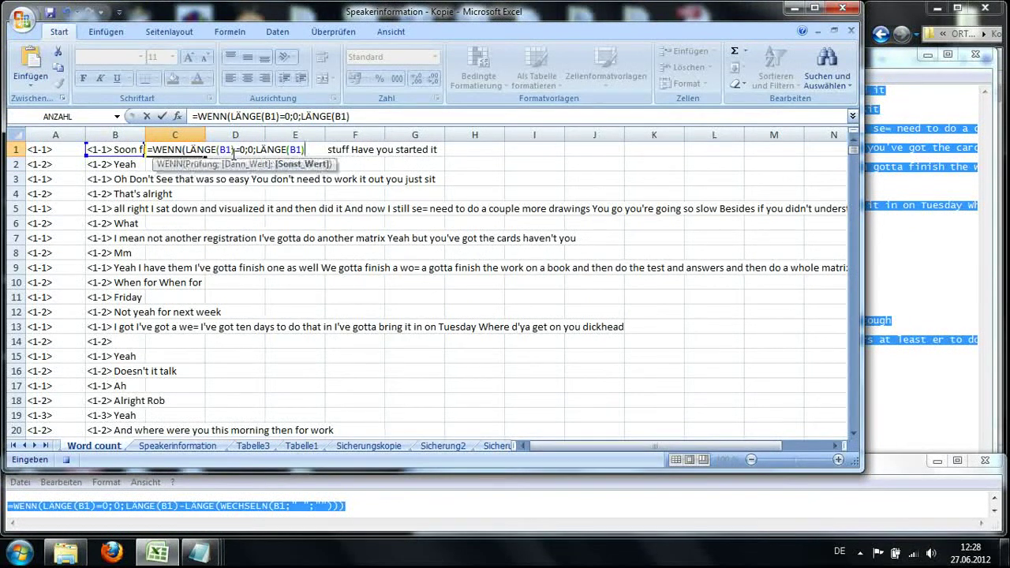
pyautogui.write('-')
pyautogui.write('LÄNGE')
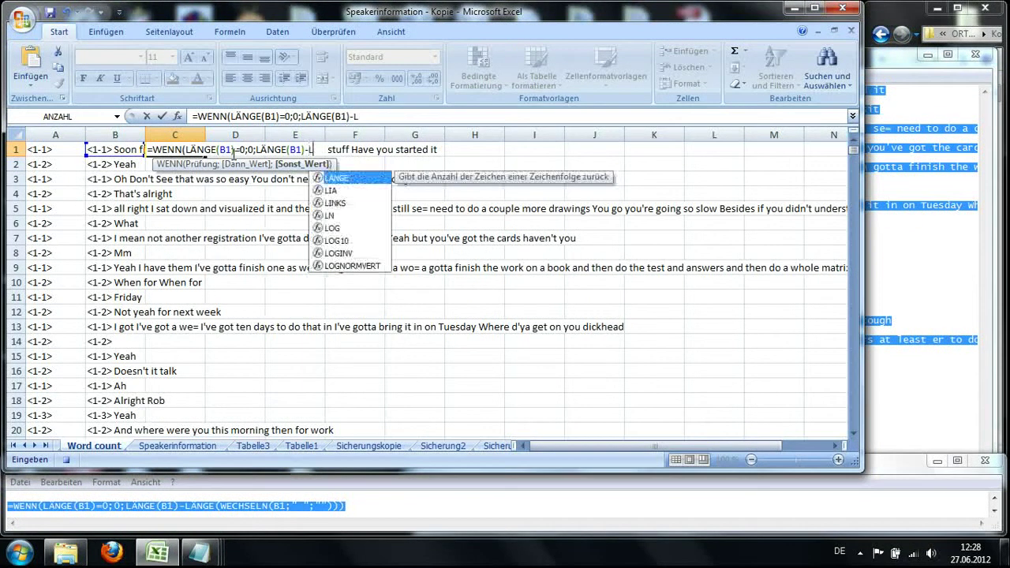
pyautogui.write('(')
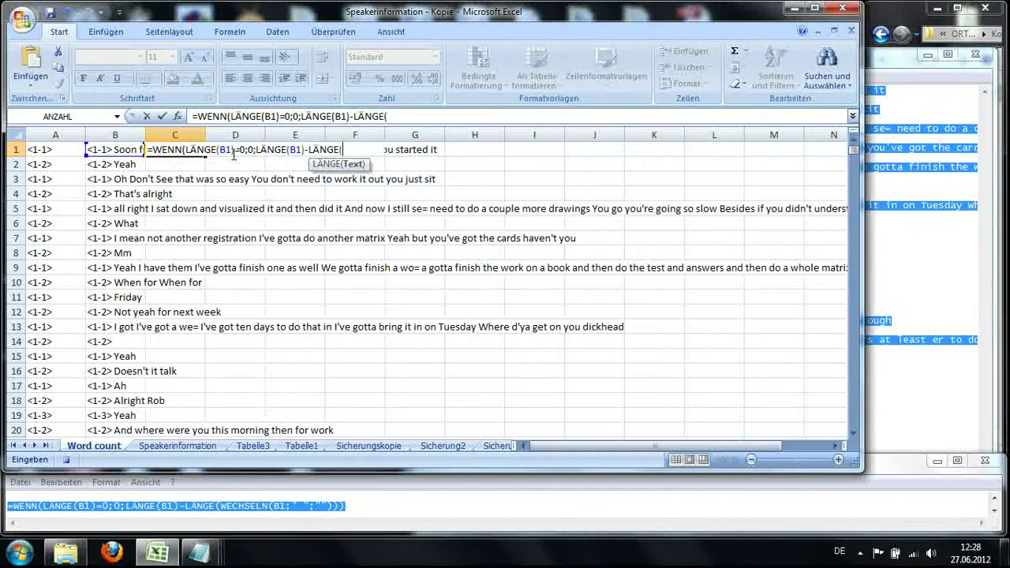
pyautogui.write('WECHSELN(')
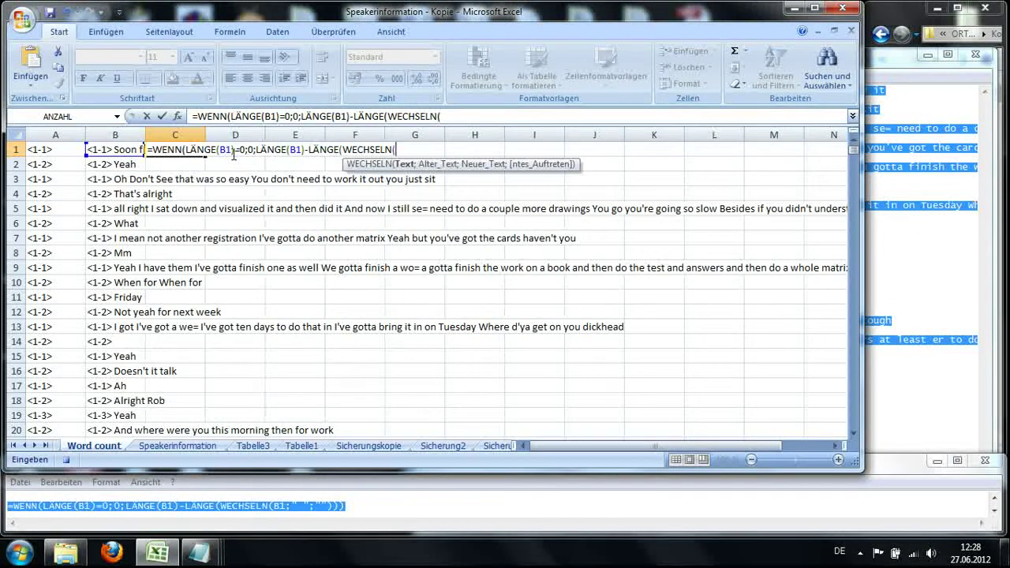
pyautogui.write('B1;')
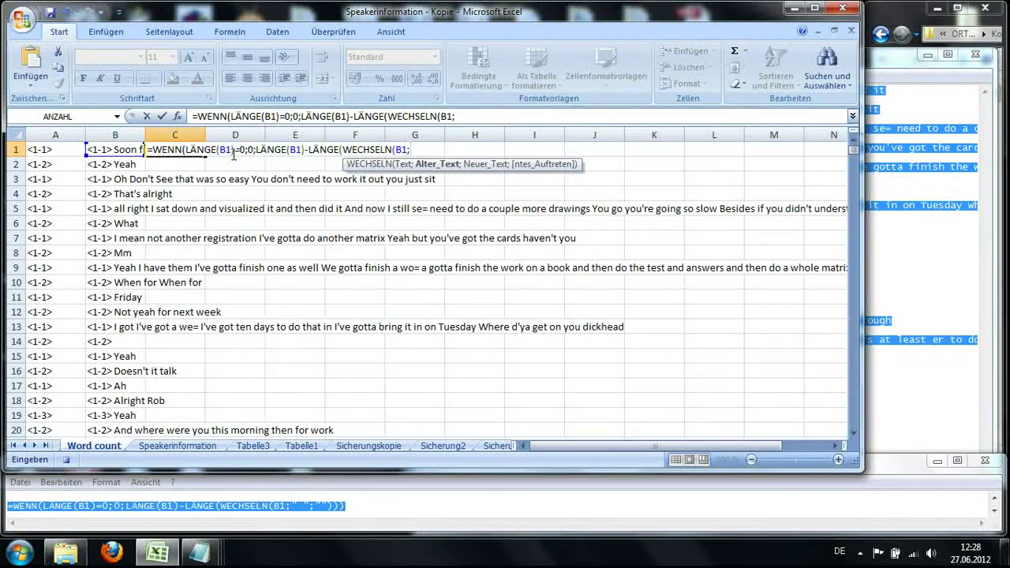
pyautogui.write('""')
pyautogui.click(415, 149)
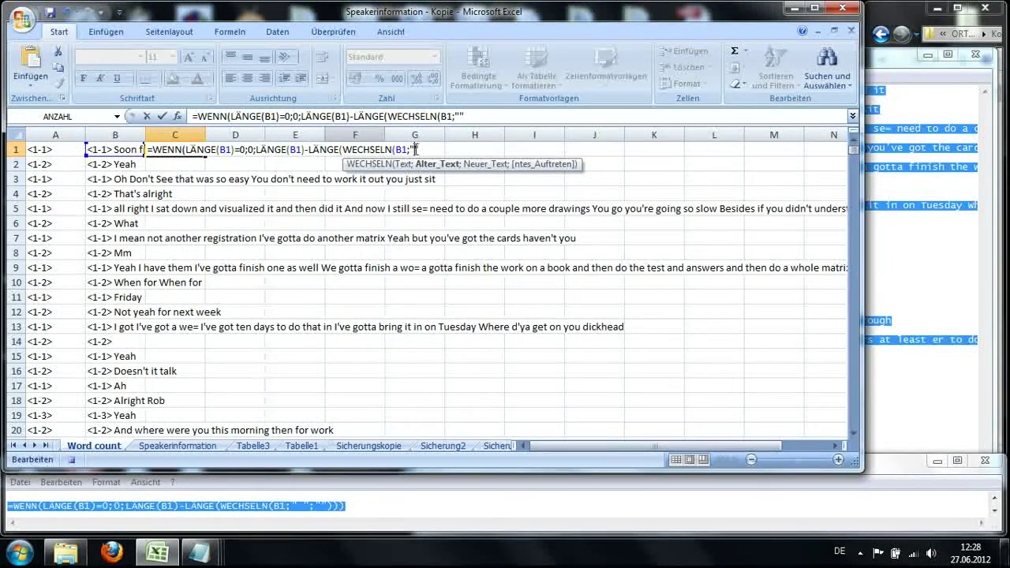
pyautogui.write('"')
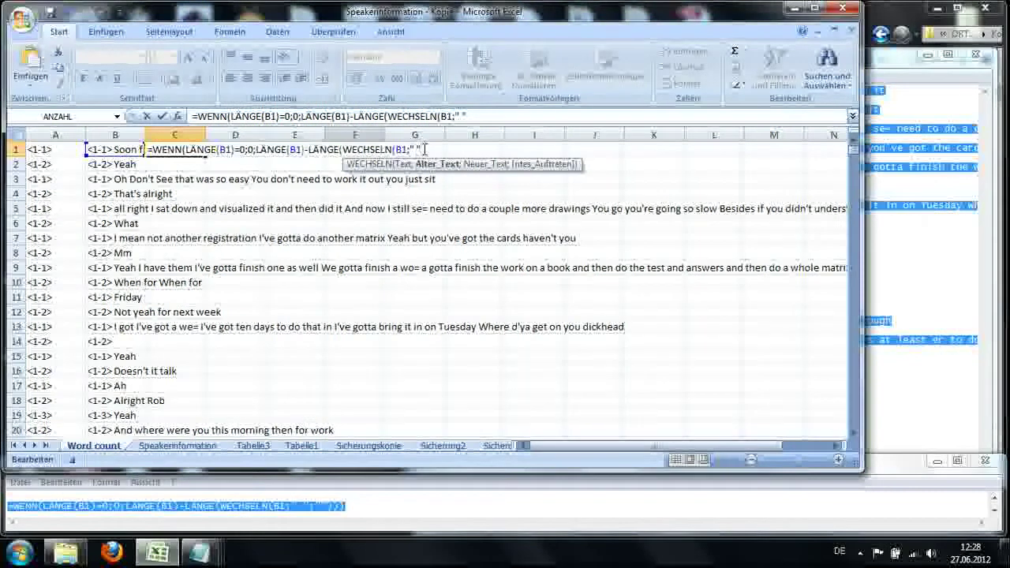
pyautogui.write(';')
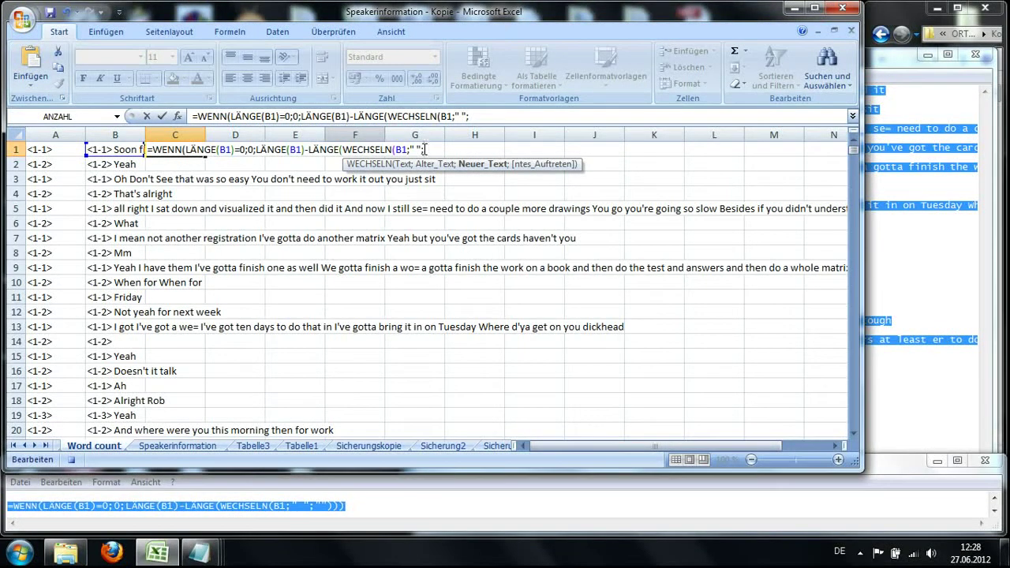
pyautogui.write('""')
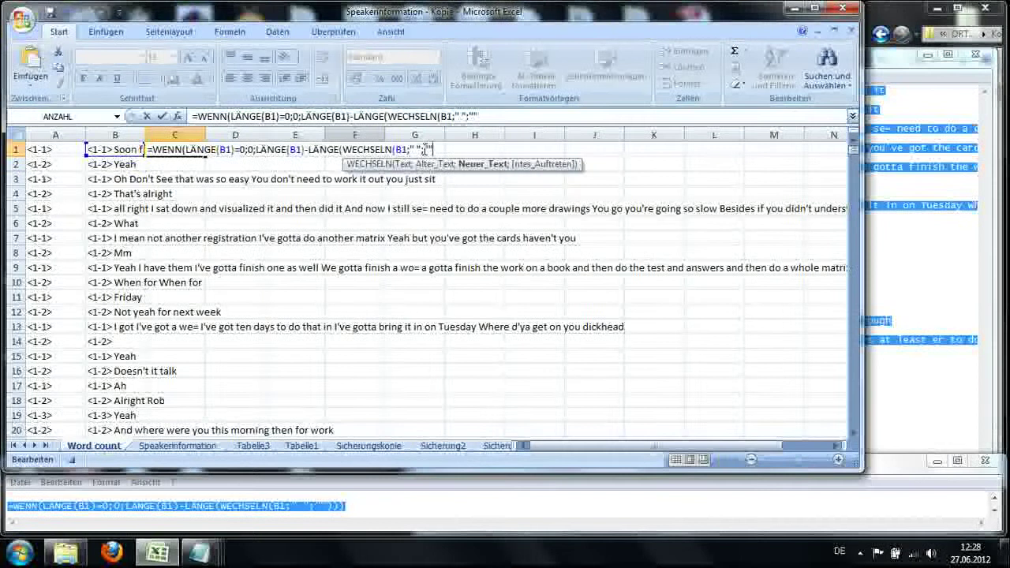
pyautogui.write(')))')
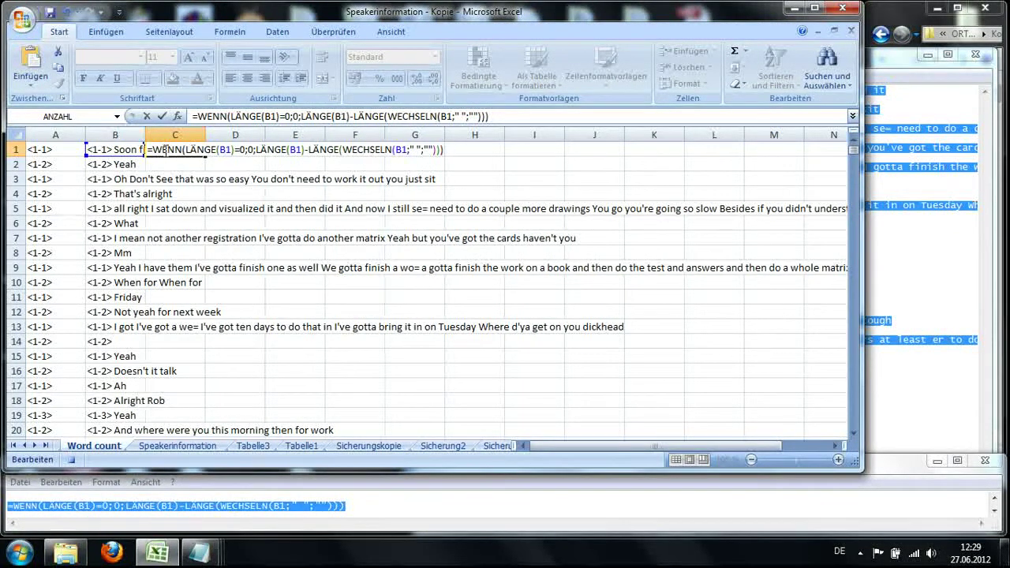
# Commit the C1 formula (16 words) and fill it down column C through row 600.
pyautogui.press('Return')
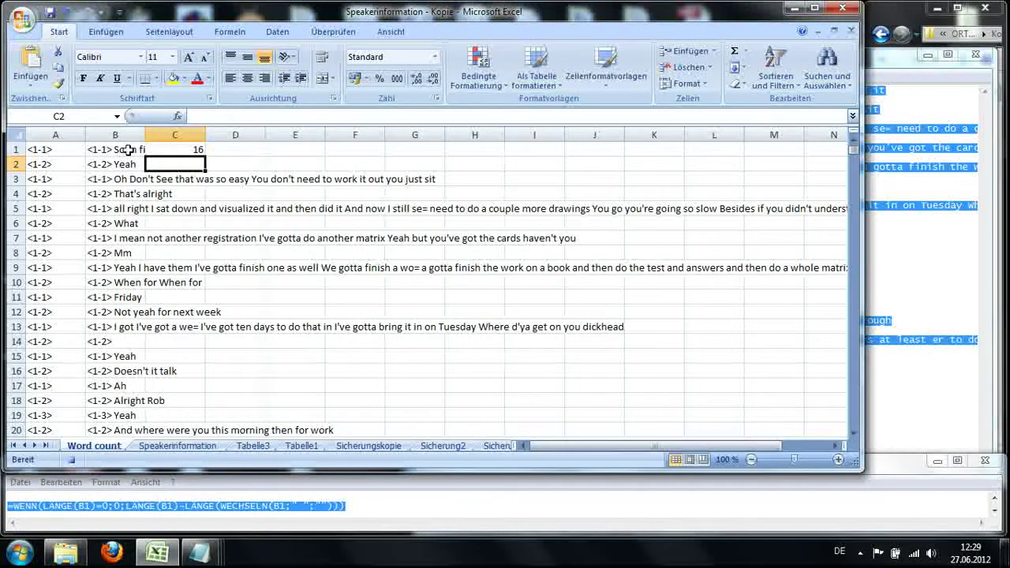
pyautogui.click(128, 150)
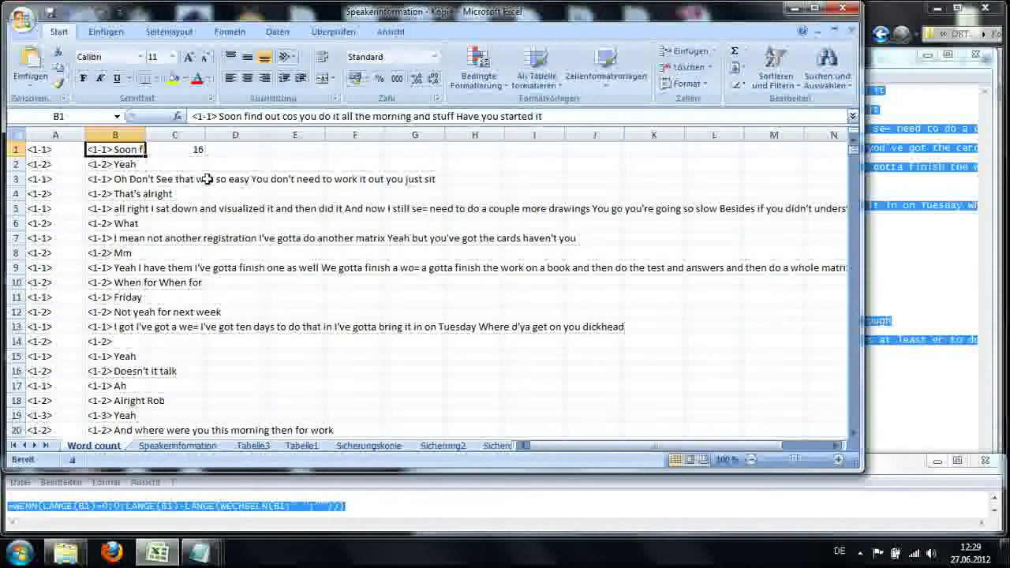
pyautogui.click(180, 150)
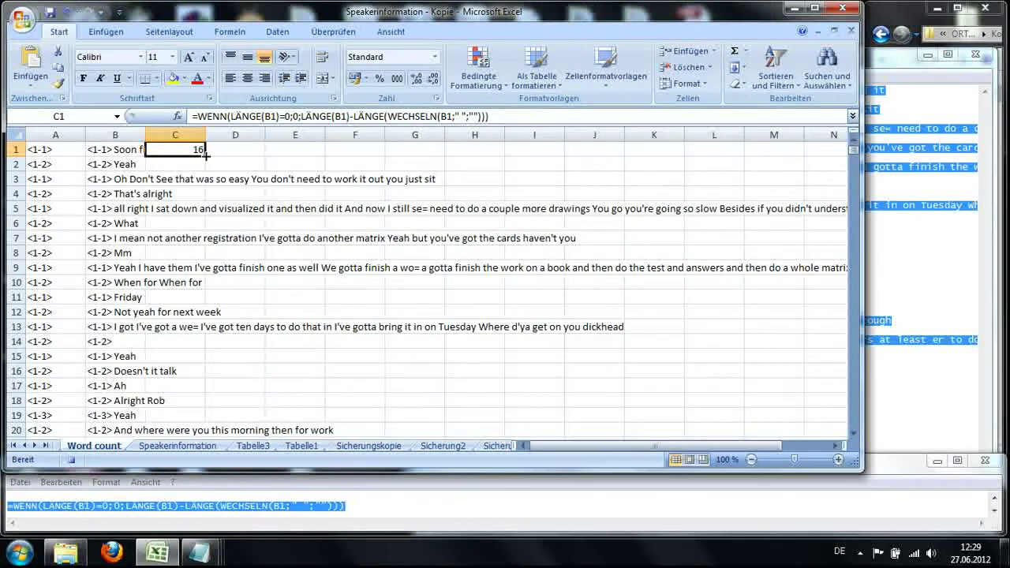
pyautogui.moveTo(206, 156); pyautogui.dragTo(198, 388)
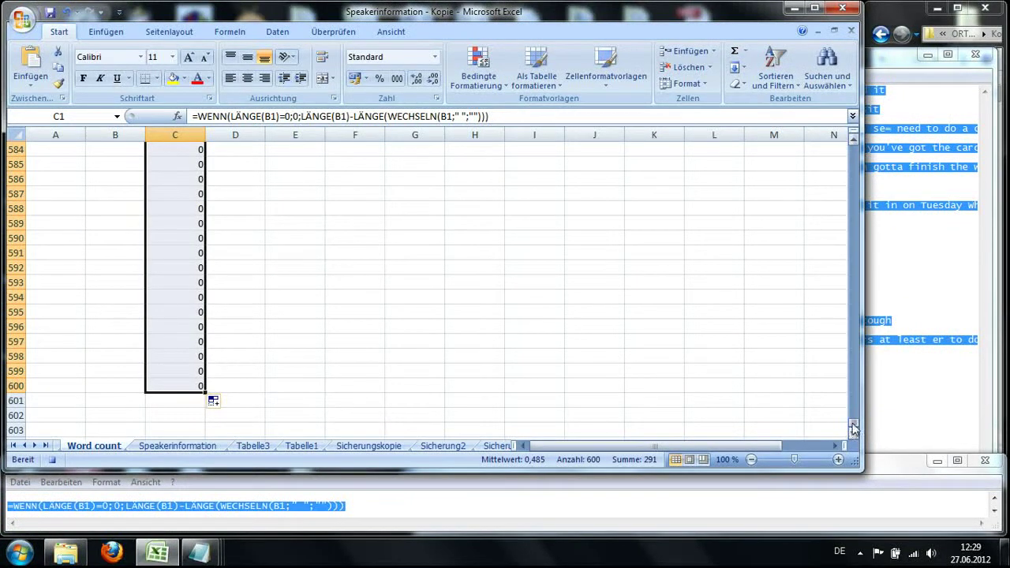
pyautogui.moveTo(854, 427); pyautogui.dragTo(850, 145)
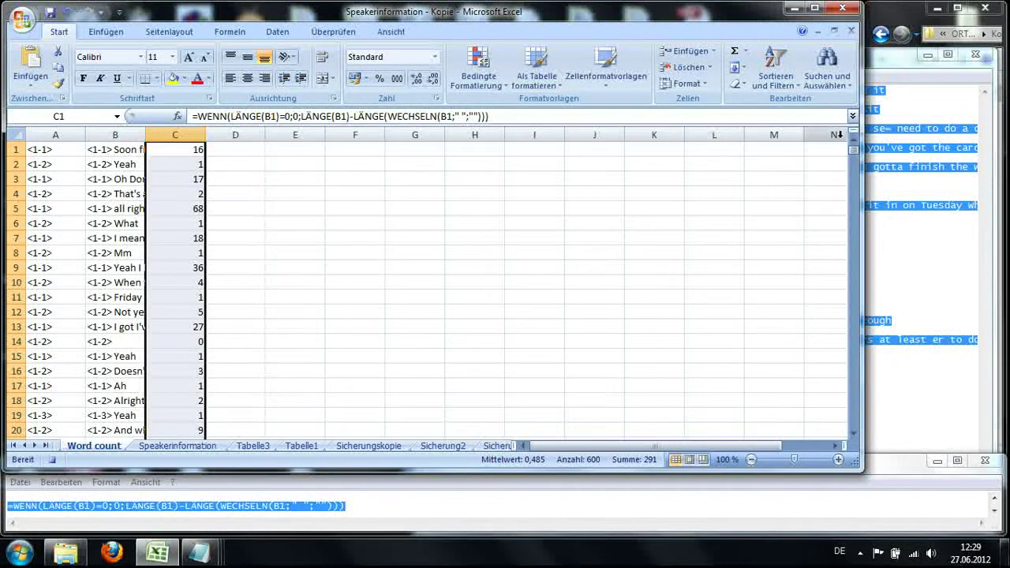
# Enter =C1 in D1 so the running total starts from the first word count.
pyautogui.click(247, 148)
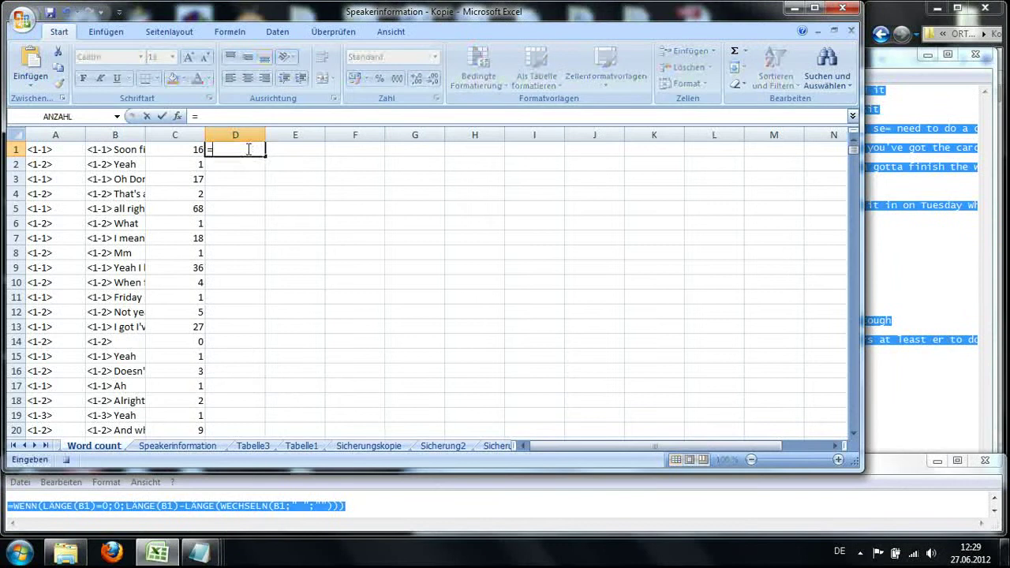
pyautogui.click(180, 149)
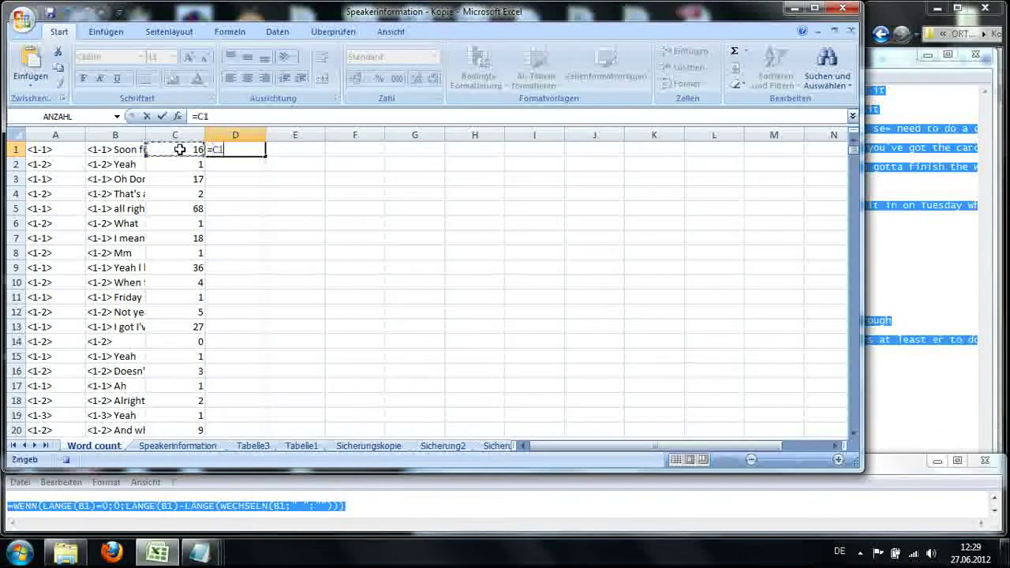
pyautogui.press('Return')
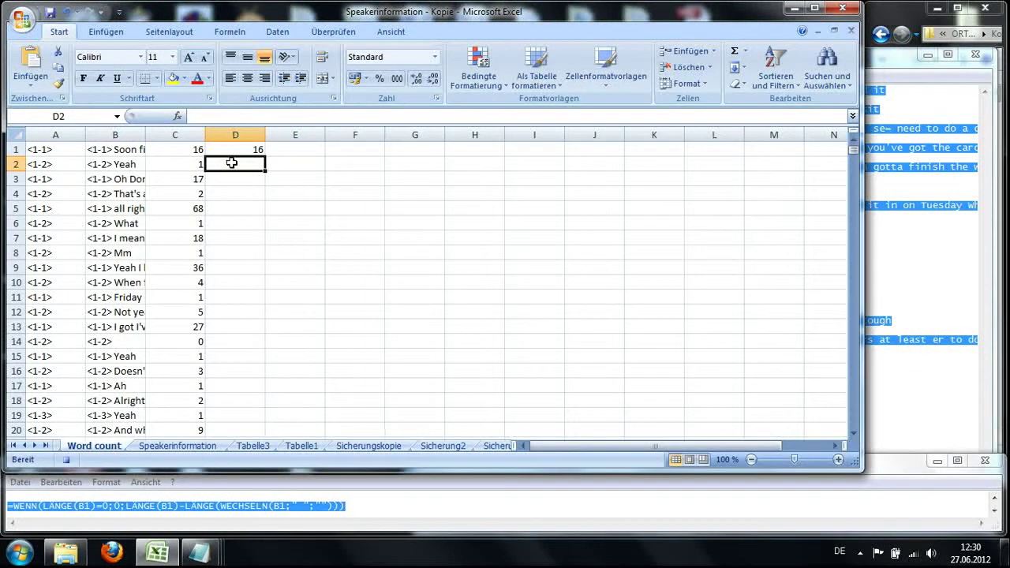
# In D2, enter =WENN(A1=A2;D1+C2;C2) to keep adding counts while the speaker repeats.
pyautogui.write('=')
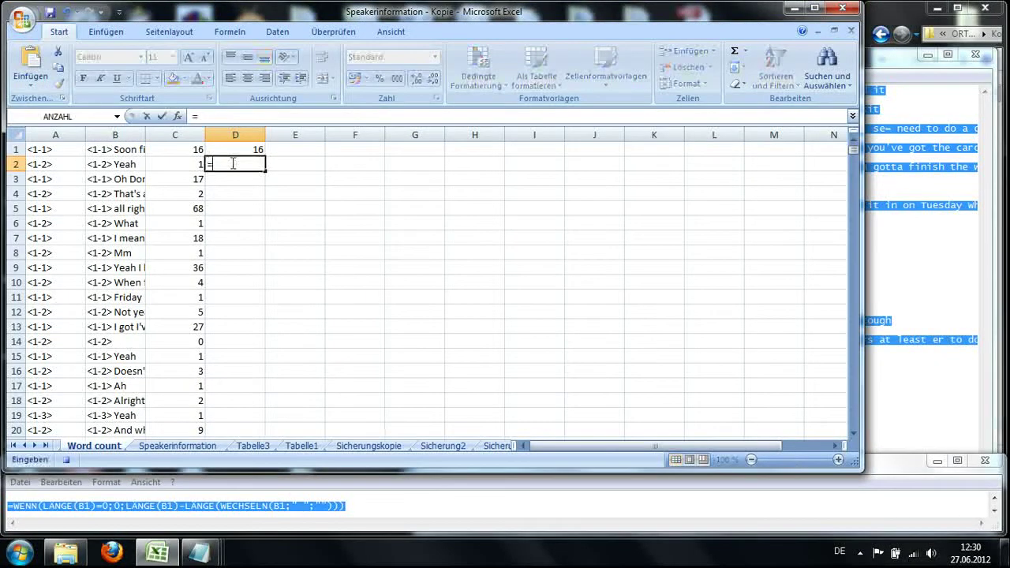
pyautogui.write('WENN(')
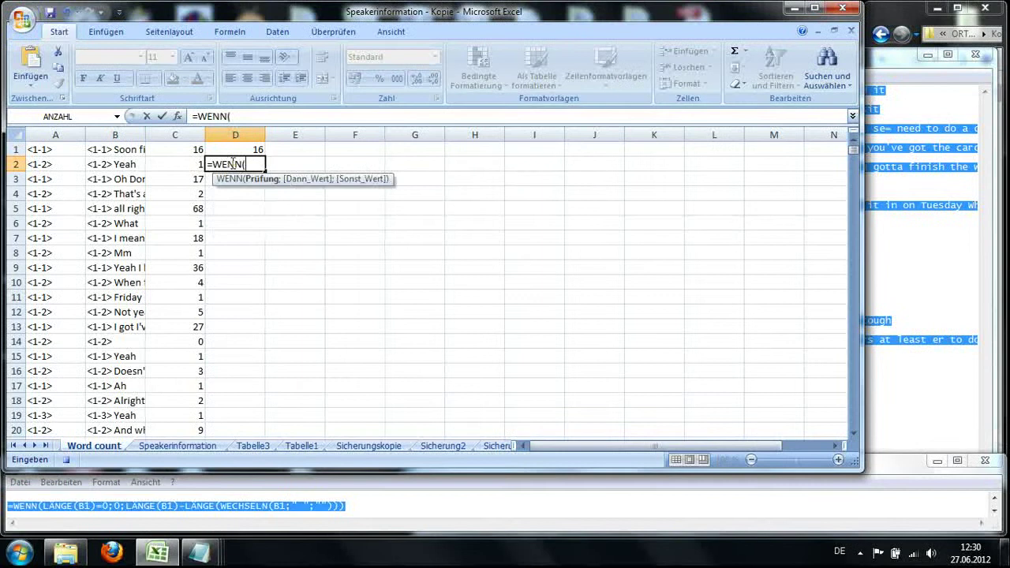
pyautogui.click(61, 150)
pyautogui.write('=')
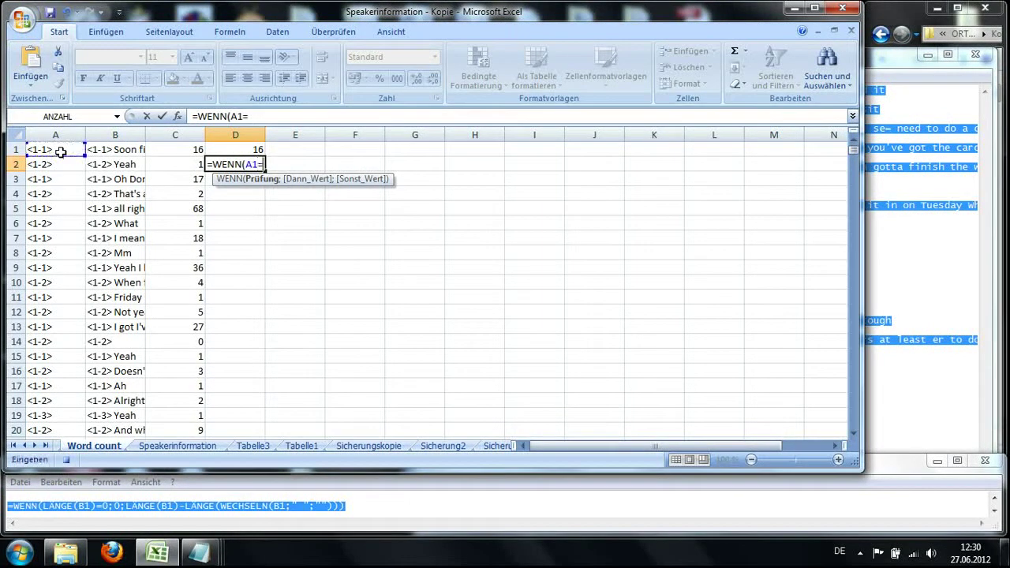
pyautogui.click(49, 168)
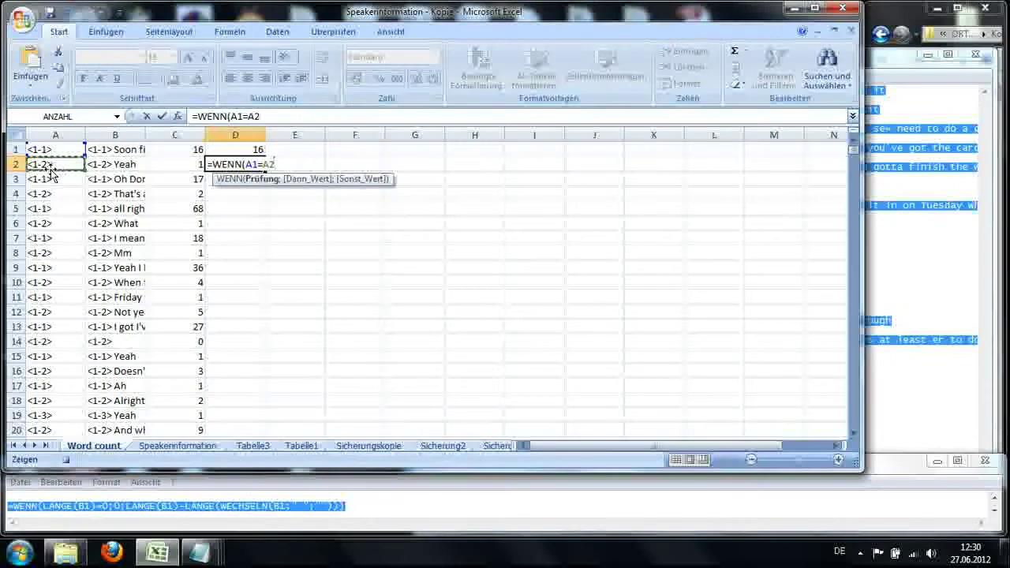
pyautogui.write(';')
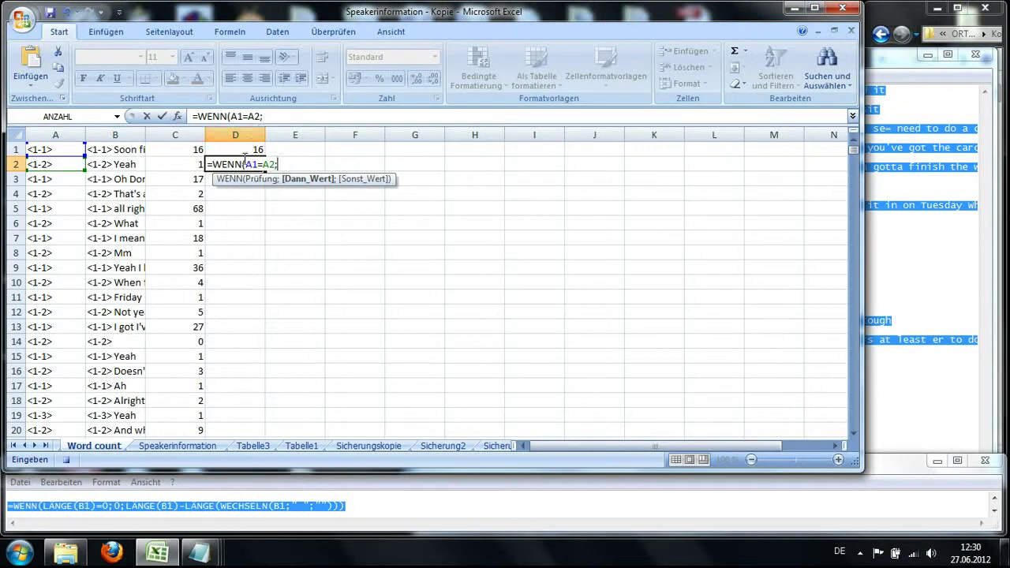
pyautogui.click(251, 150)
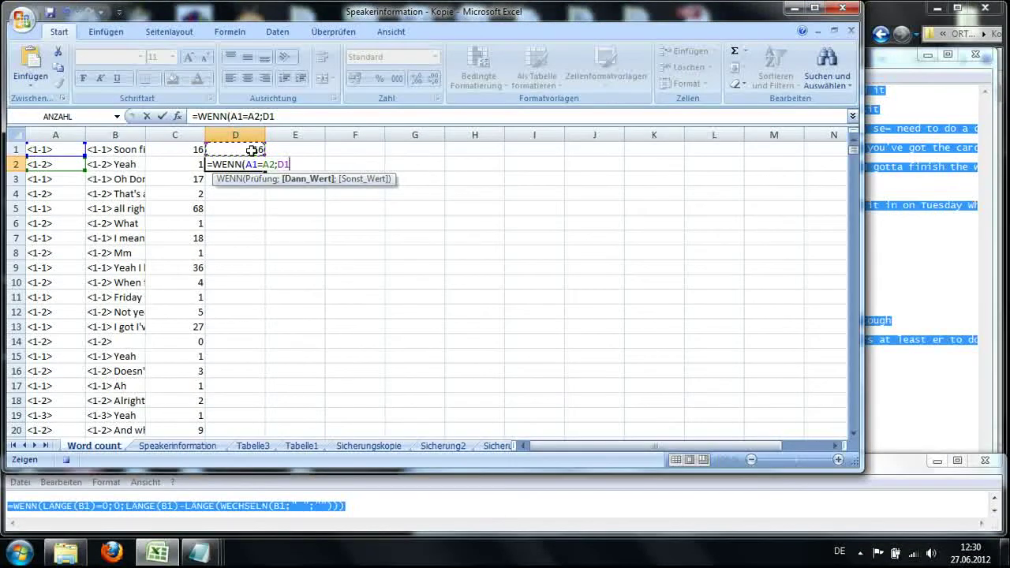
pyautogui.write('+')
pyautogui.click(186, 163)
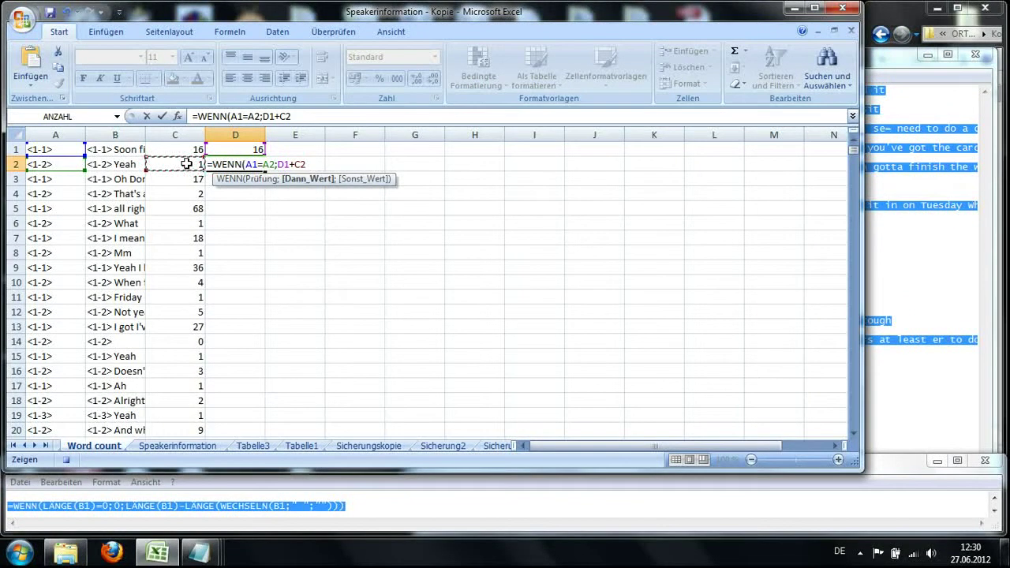
pyautogui.write(';')
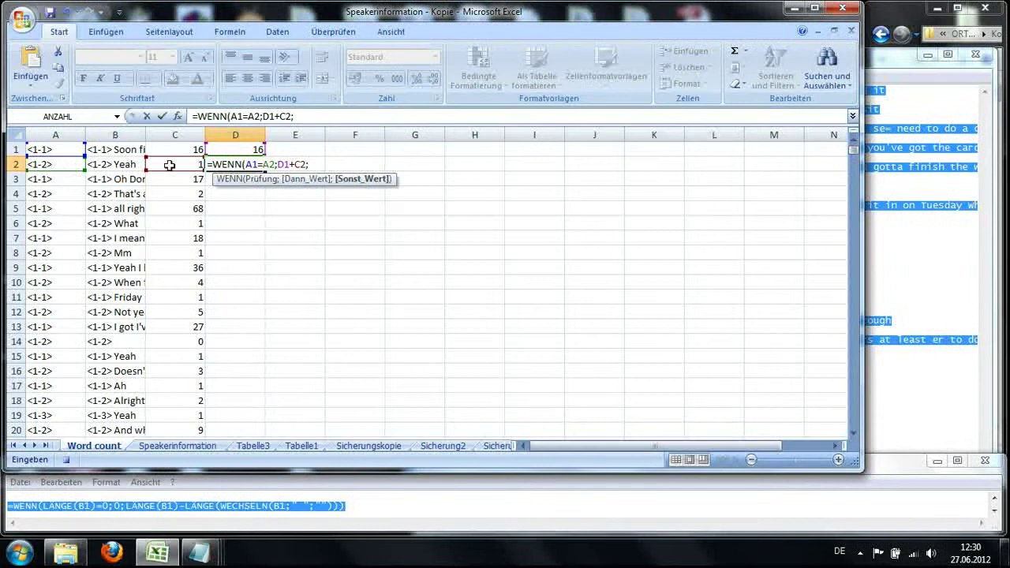
pyautogui.click(183, 165)
pyautogui.write(')')
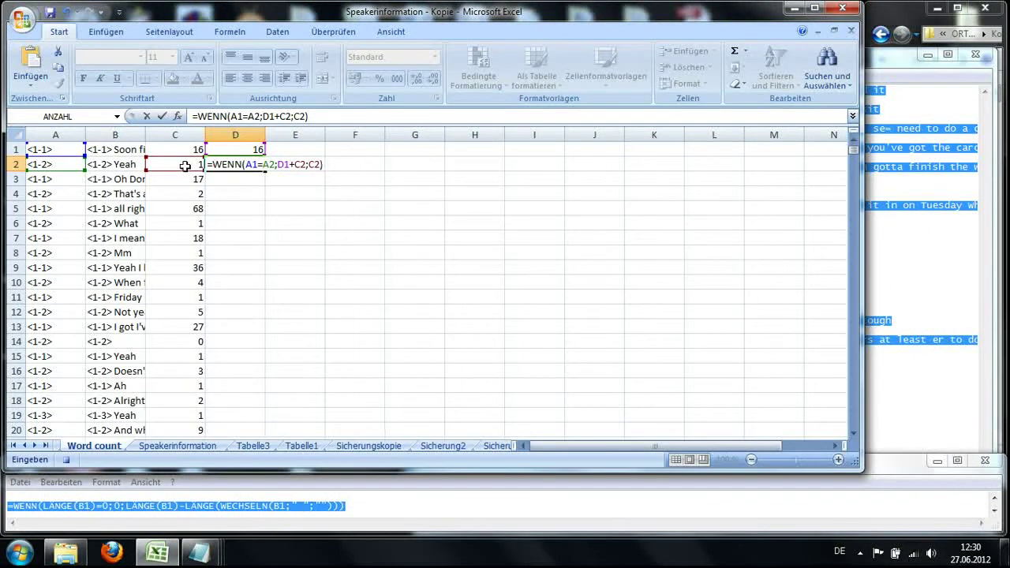
pyautogui.press('Return')
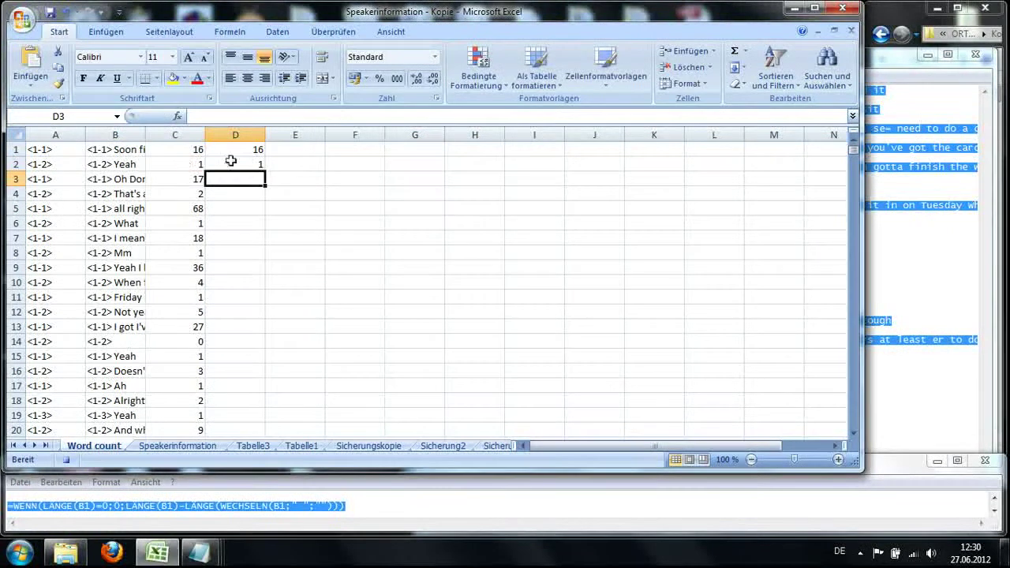
# Copy D2's =WENN(A1=A2;D1+C2;C2) formula down column D to row 600.
pyautogui.click(250, 162)
pyautogui.moveTo(265, 171); pyautogui.dragTo(258, 509)
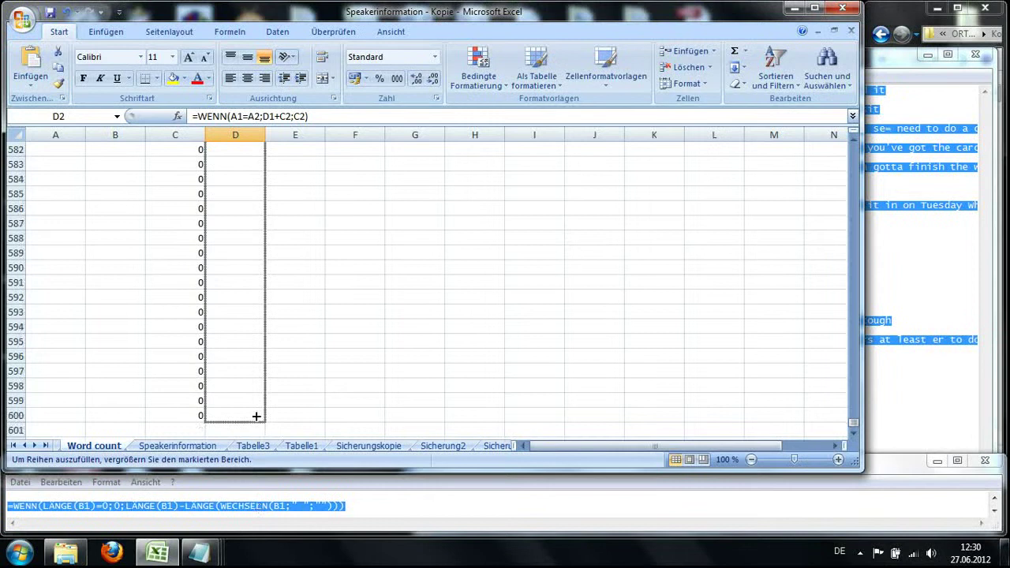
pyautogui.moveTo(256, 416); pyautogui.dragTo(256, 416)
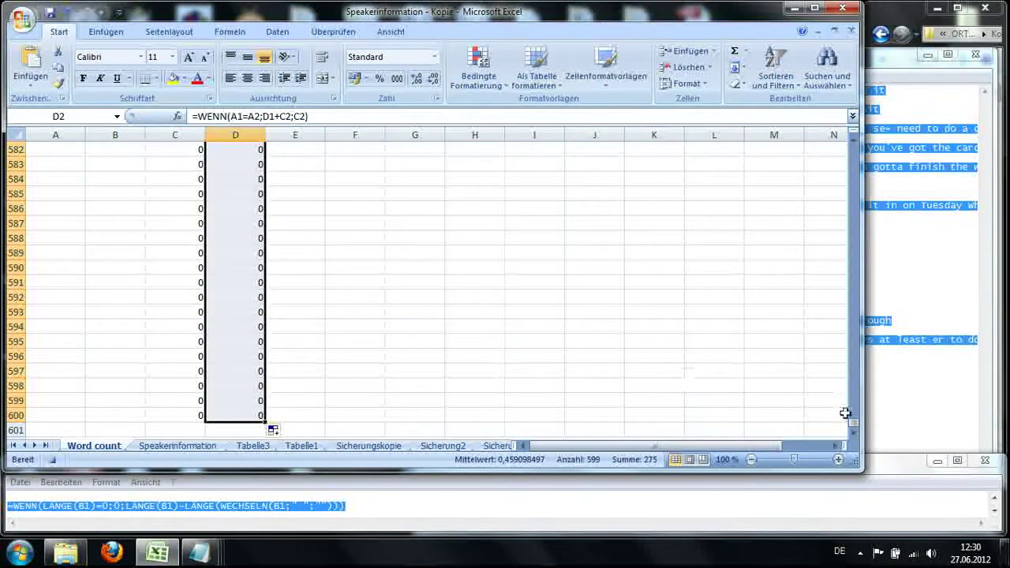
pyautogui.moveTo(845, 413); pyautogui.dragTo(844, 144)
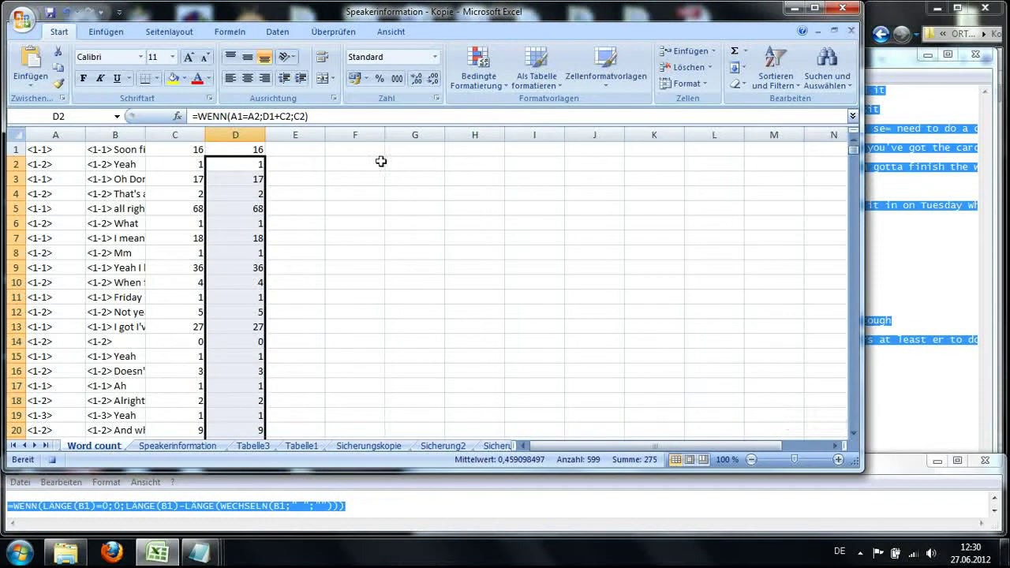
# Enter the speaker-change flag =WENN(A1=A2;0;1) in cell E1.
pyautogui.click(295, 149)
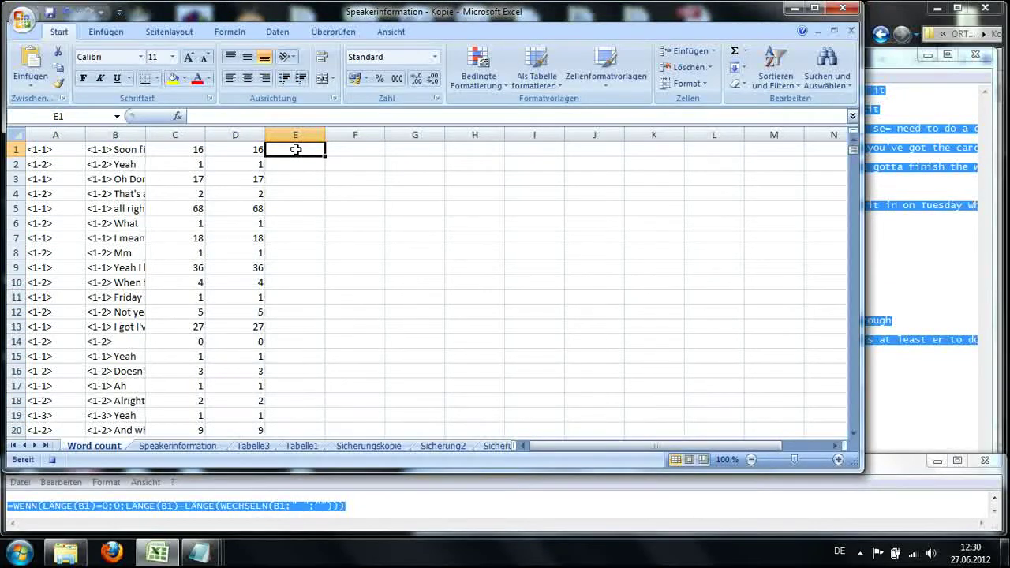
pyautogui.write('=WENN')
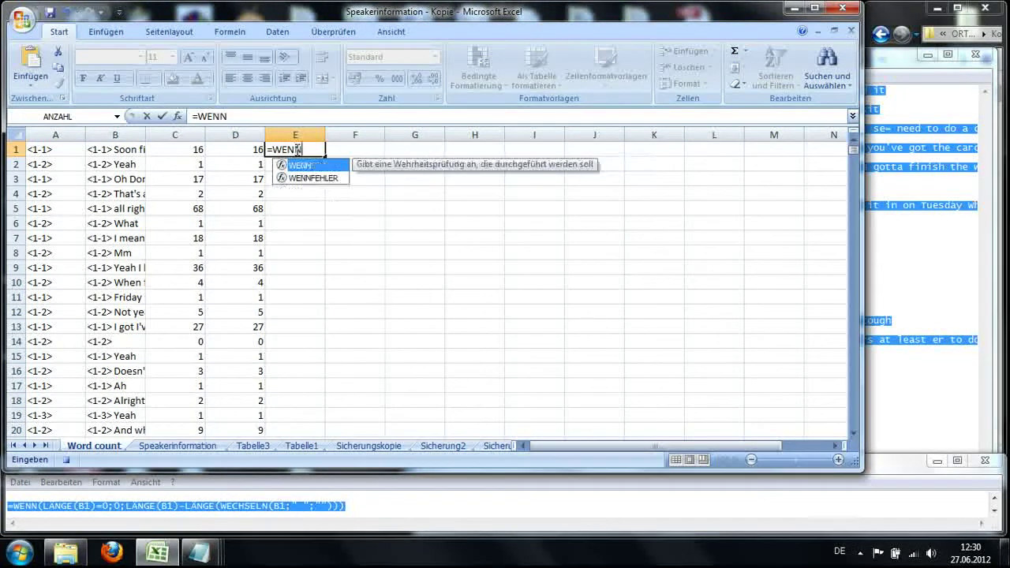
pyautogui.write('(')
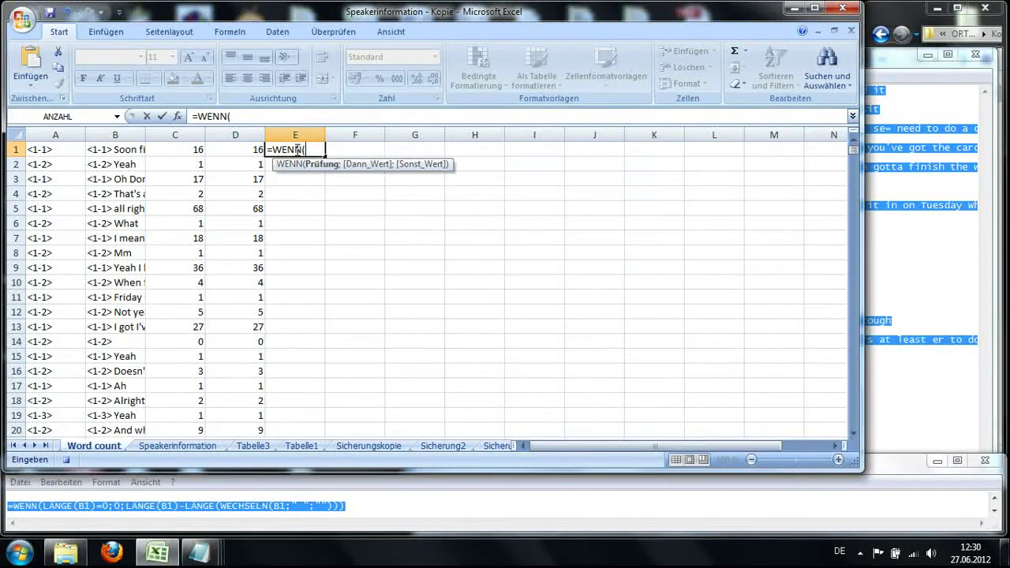
pyautogui.click(61, 150)
pyautogui.write('=')
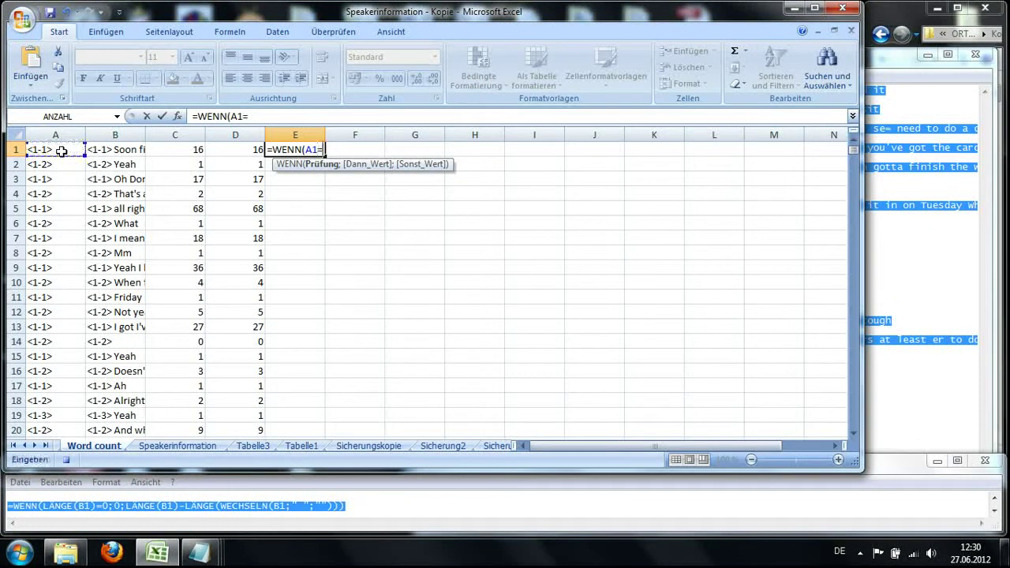
pyautogui.click(61, 163)
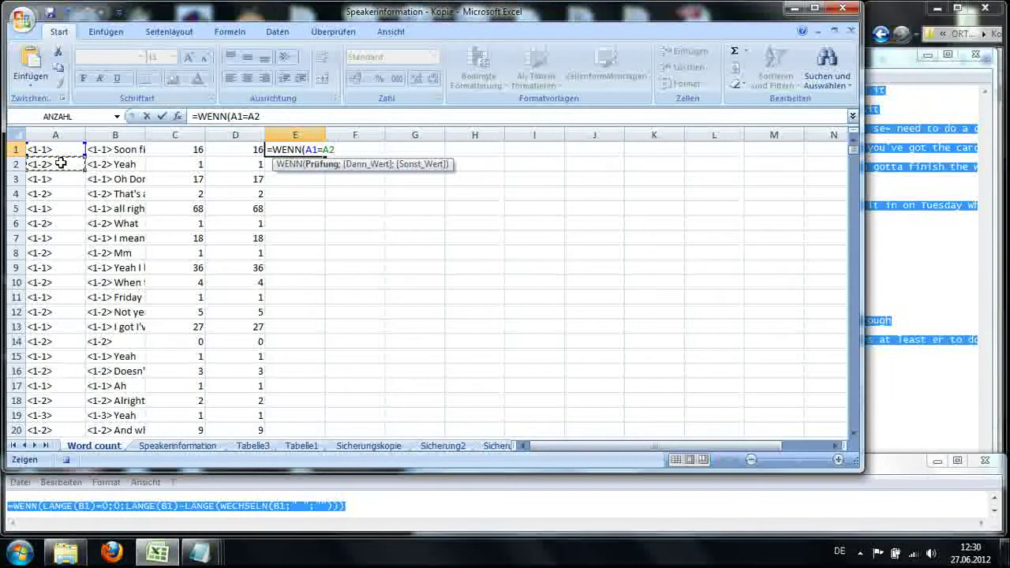
pyautogui.write(';')
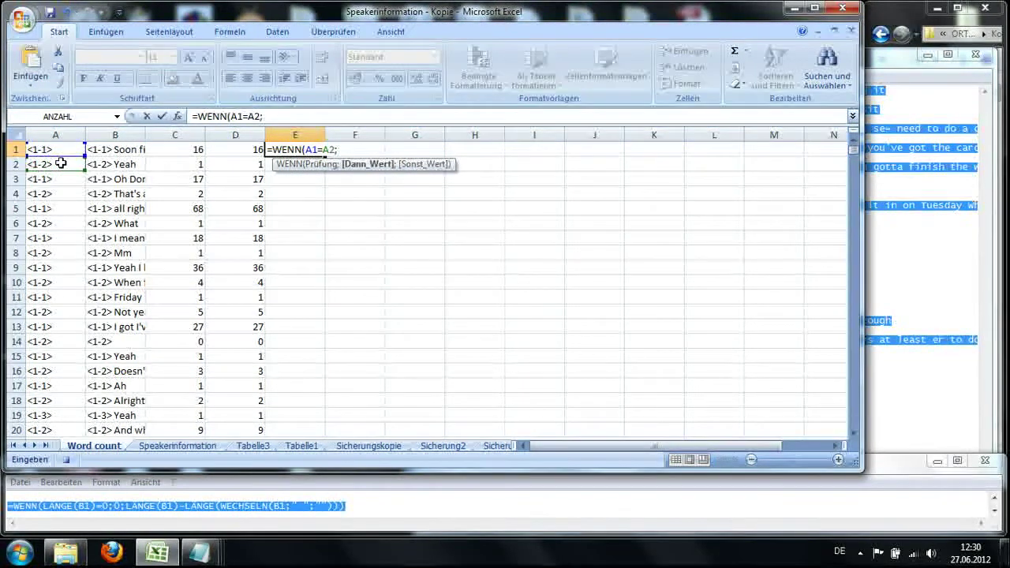
pyautogui.write('0')
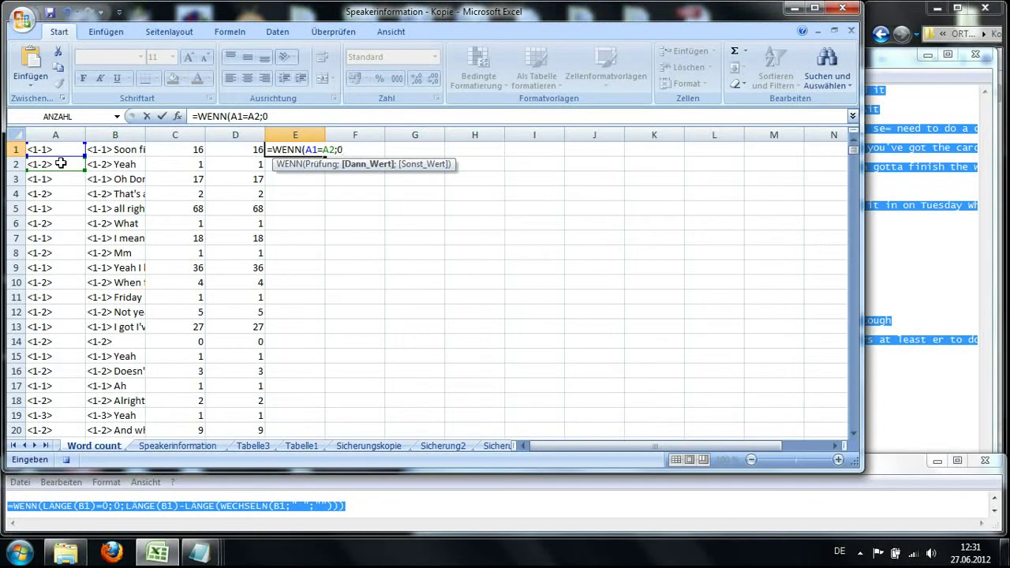
pyautogui.write(';')
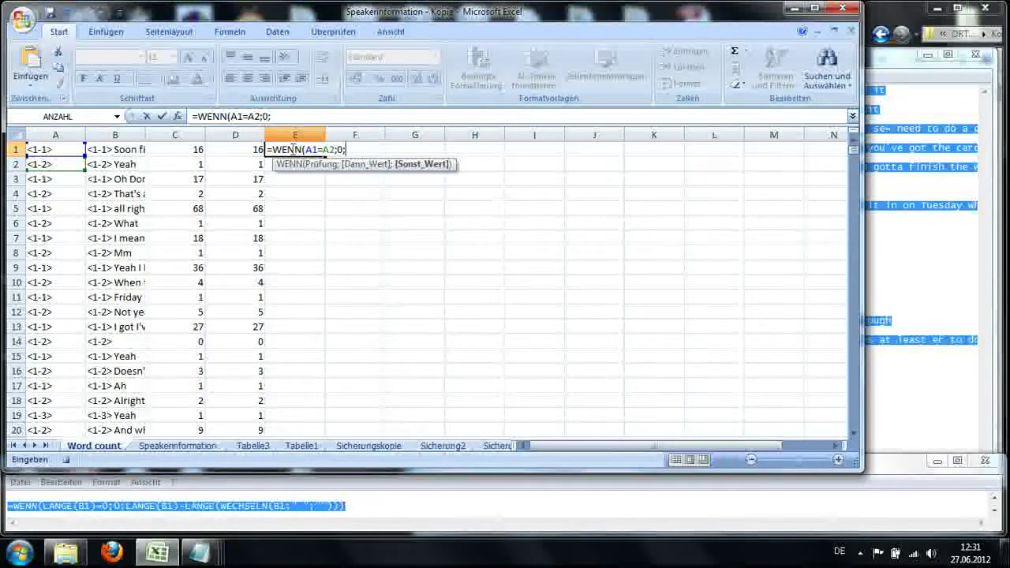
pyautogui.write('1')
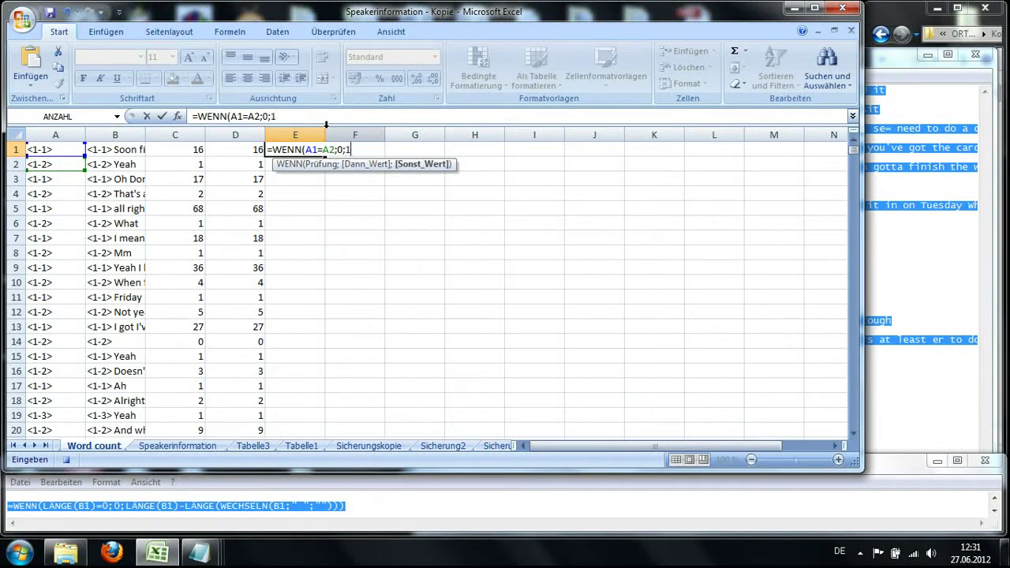
pyautogui.write(')')
pyautogui.press('Return')
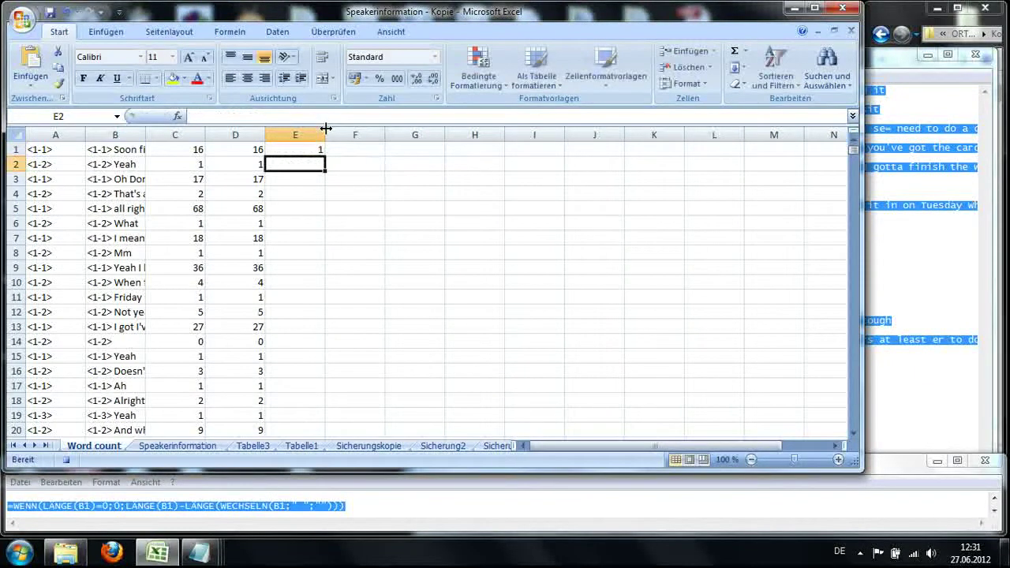
# Fill E1's flag formula down column E through row 600.
pyautogui.click(316, 149)
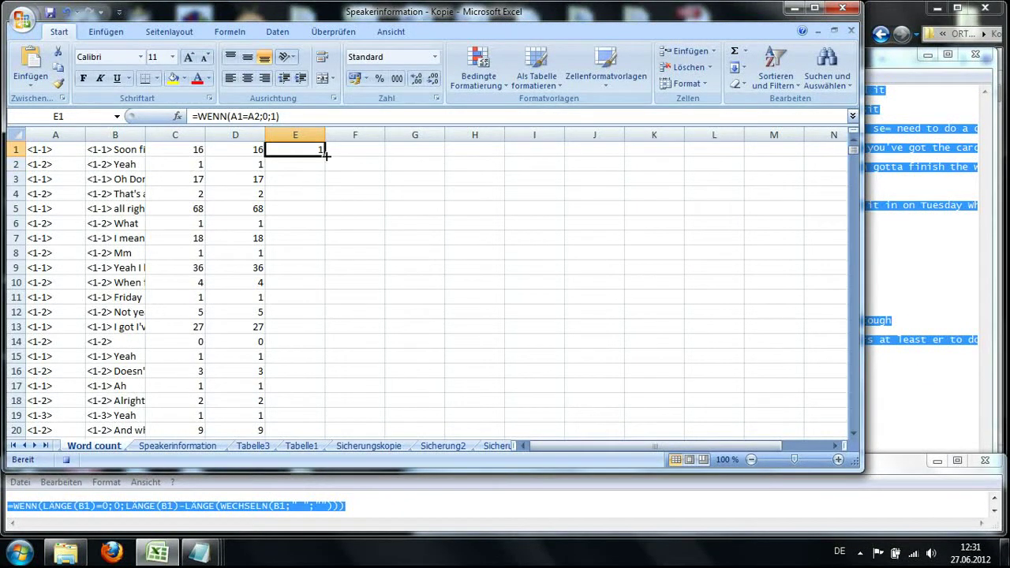
pyautogui.moveTo(325, 157); pyautogui.dragTo(308, 403)
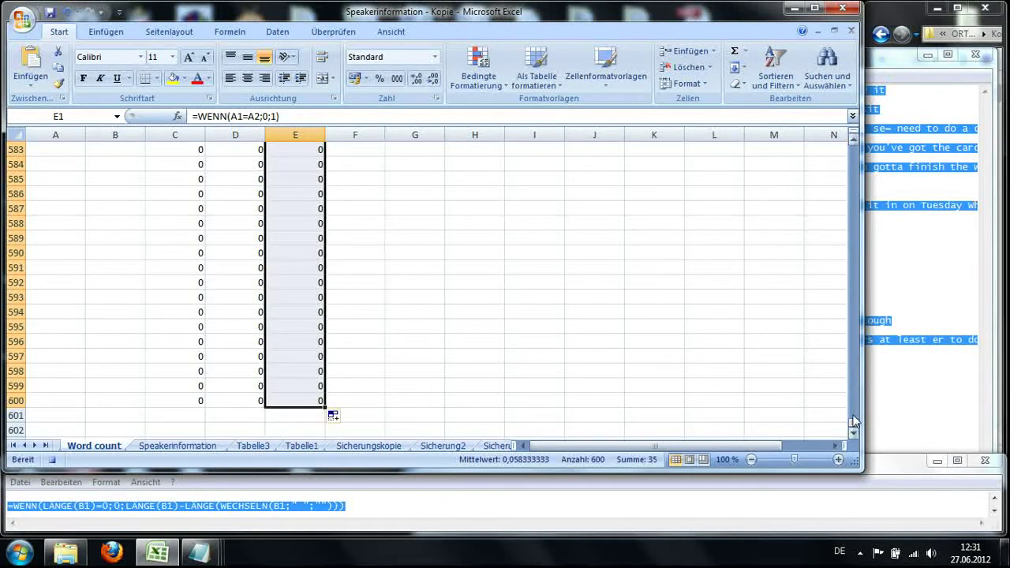
pyautogui.moveTo(854, 426); pyautogui.dragTo(838, 141)
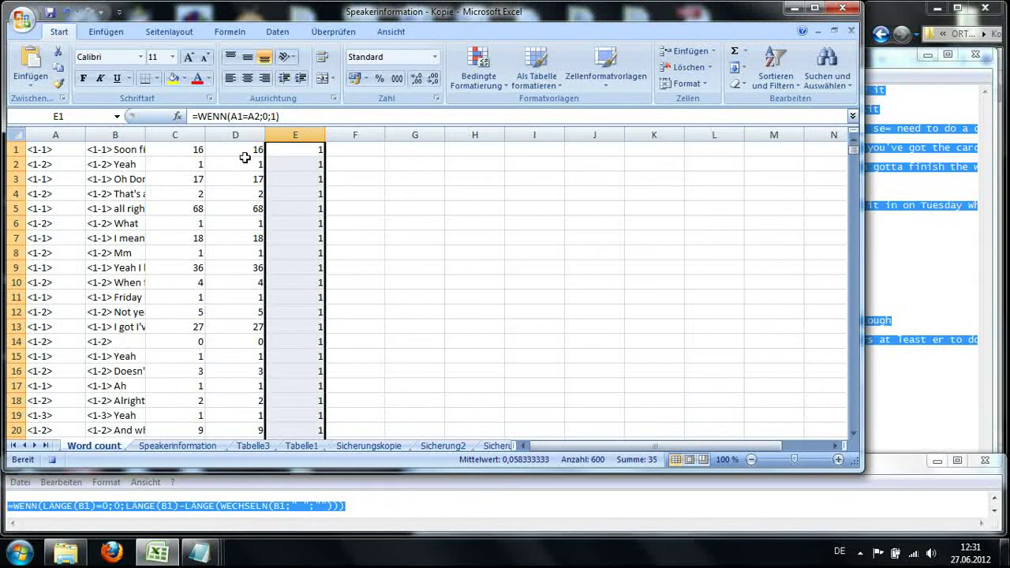
# Custom-sort columns A:B by column A, A to Z, grouping the speaker tags.
pyautogui.moveTo(57, 134); pyautogui.dragTo(100, 135)
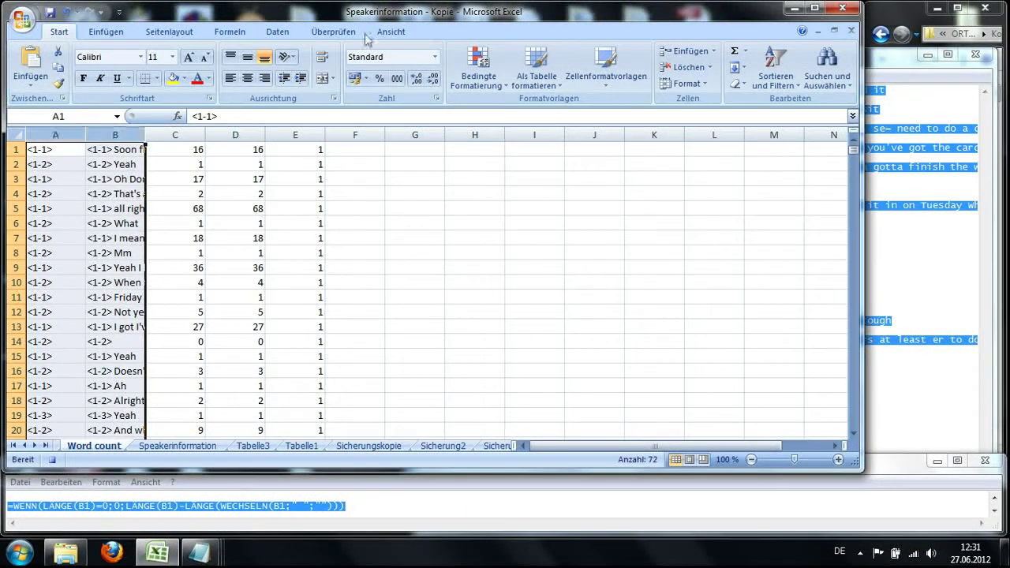
pyautogui.click(776, 69)
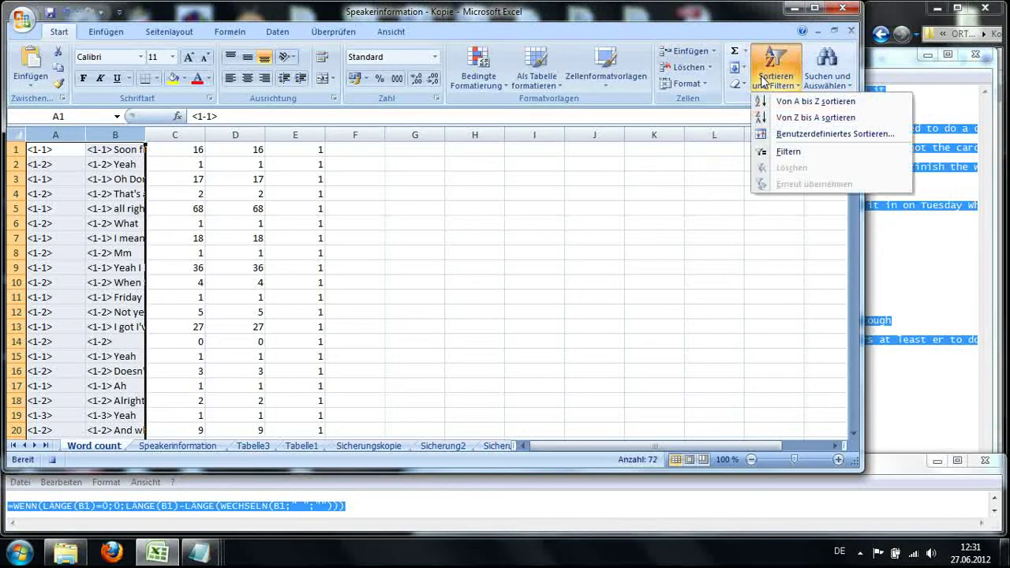
pyautogui.click(791, 135)
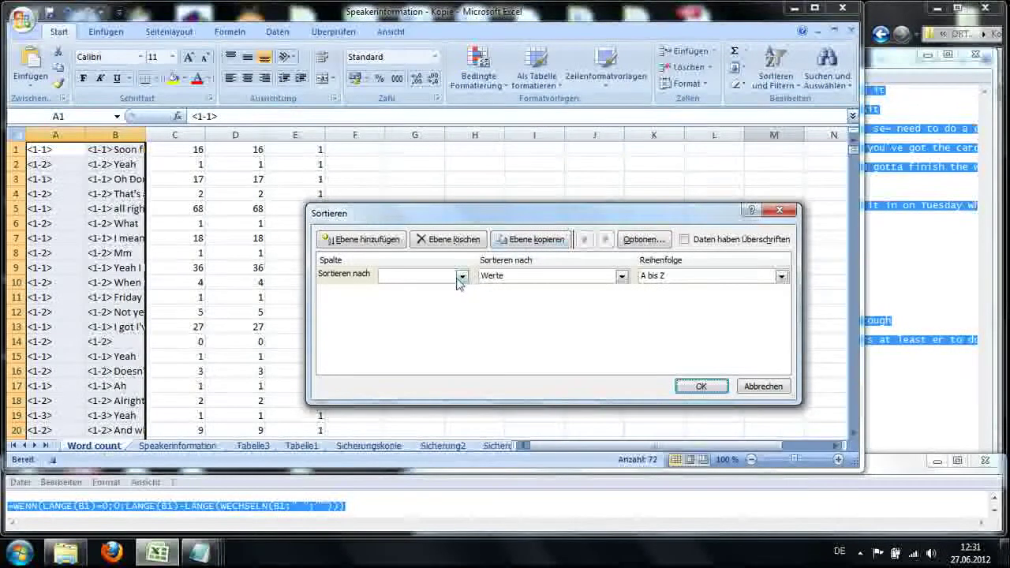
pyautogui.click(462, 275)
pyautogui.click(416, 289)
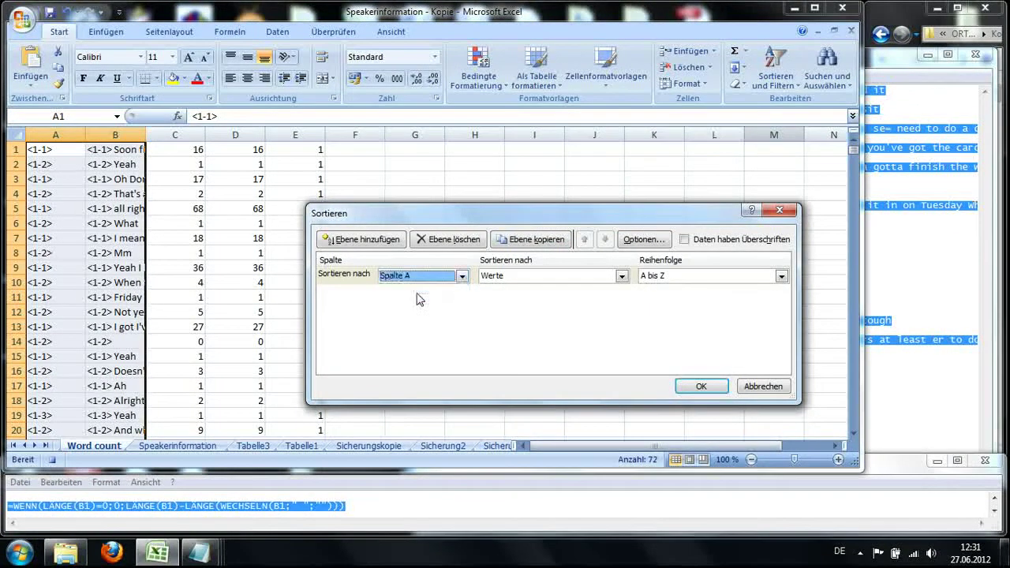
pyautogui.click(699, 386)
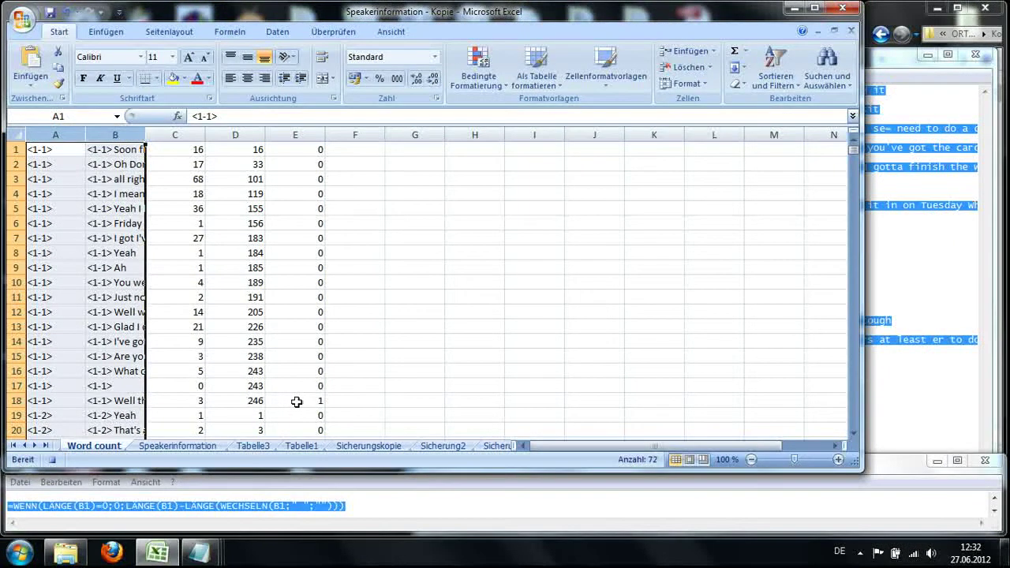
# Copy the whole sheet, paste it back as values only, and check D3 and C3.
pyautogui.click(17, 131)
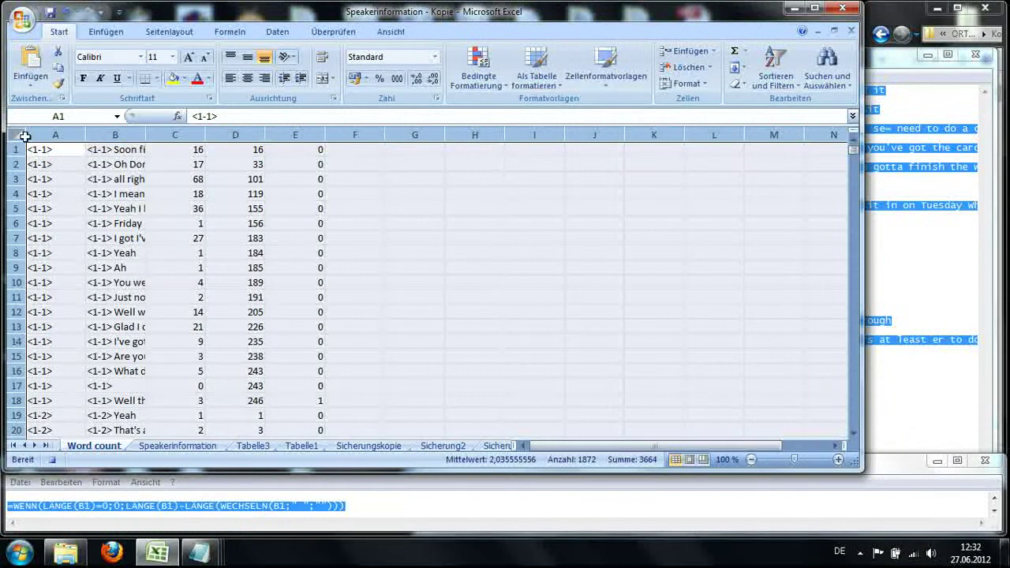
pyautogui.rightClick(36, 149)
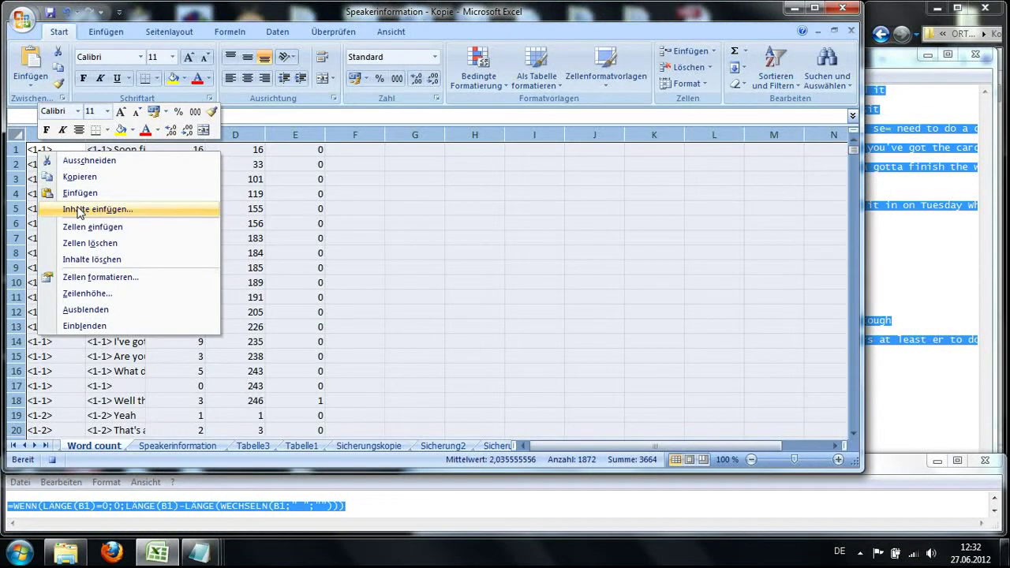
pyautogui.click(79, 177)
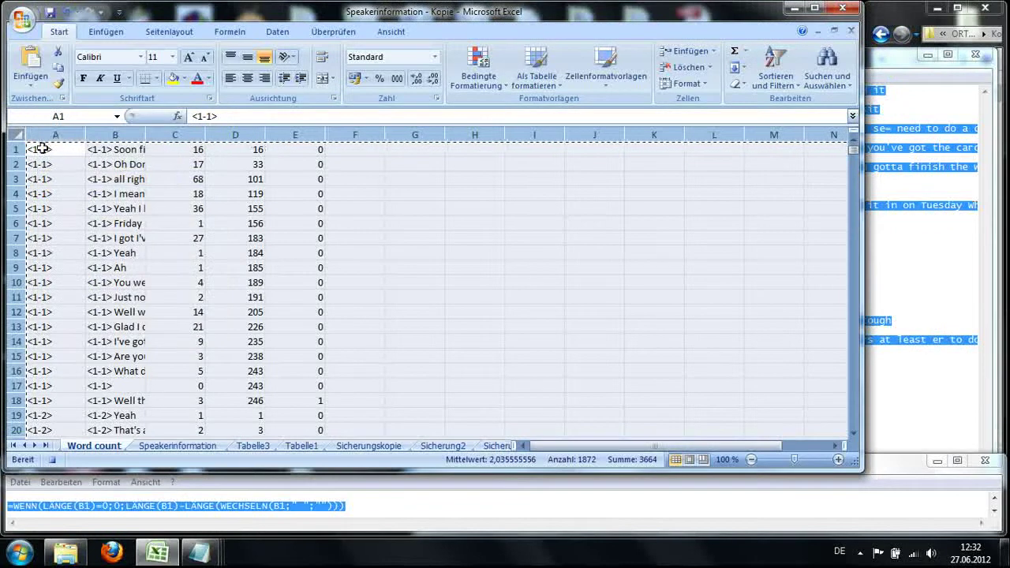
pyautogui.rightClick(43, 148)
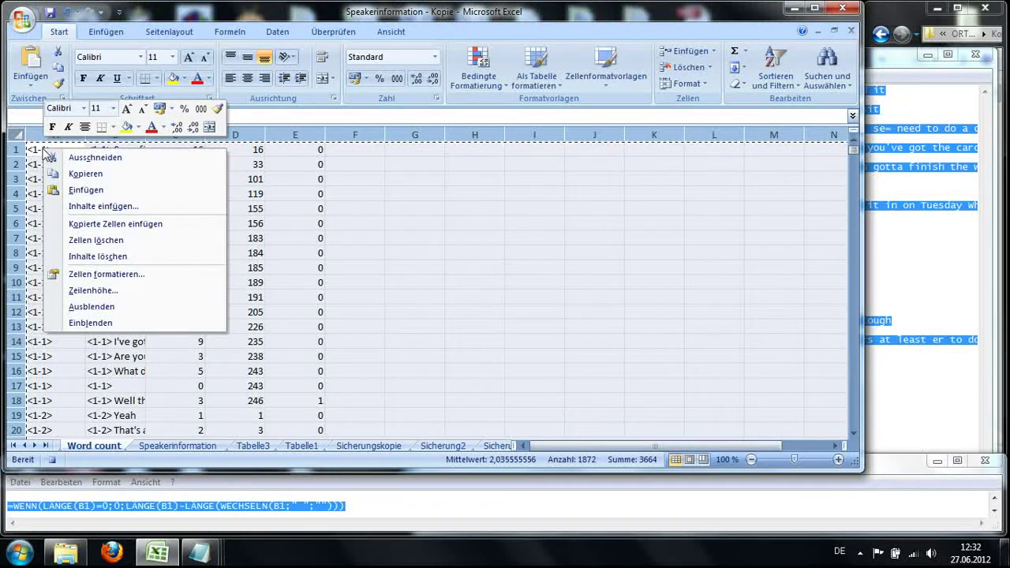
pyautogui.click(81, 206)
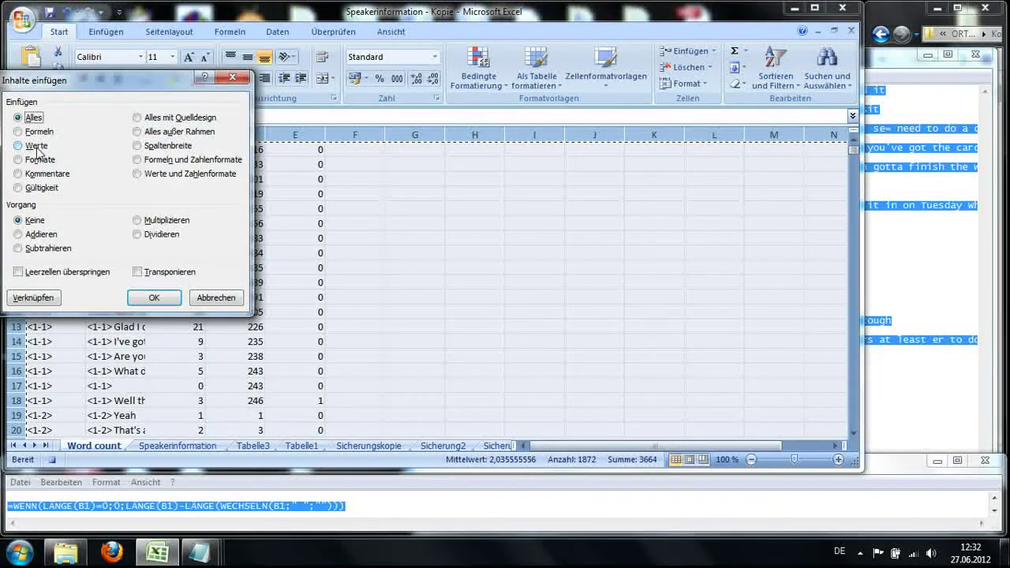
pyautogui.click(151, 298)
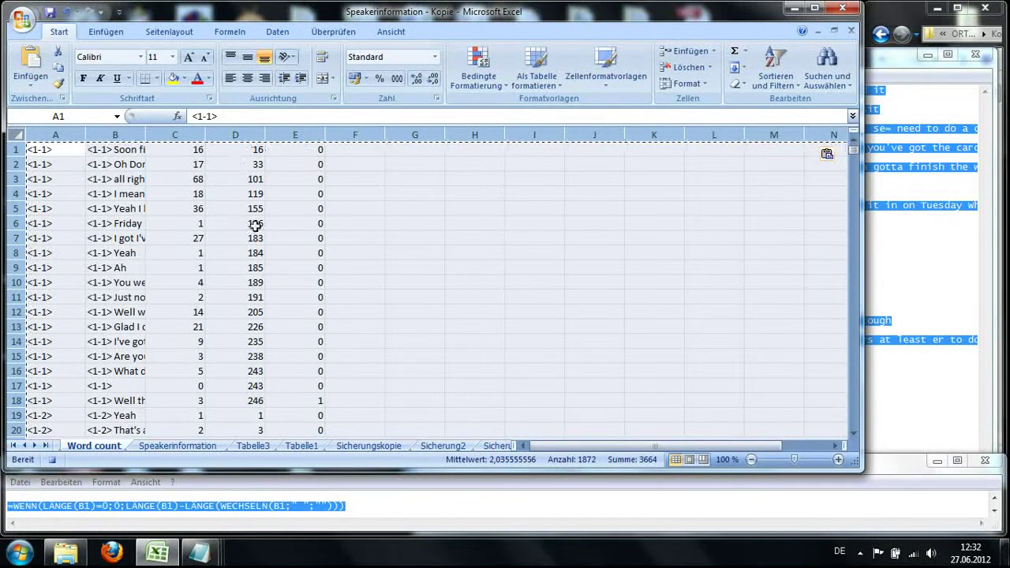
pyautogui.click(242, 177)
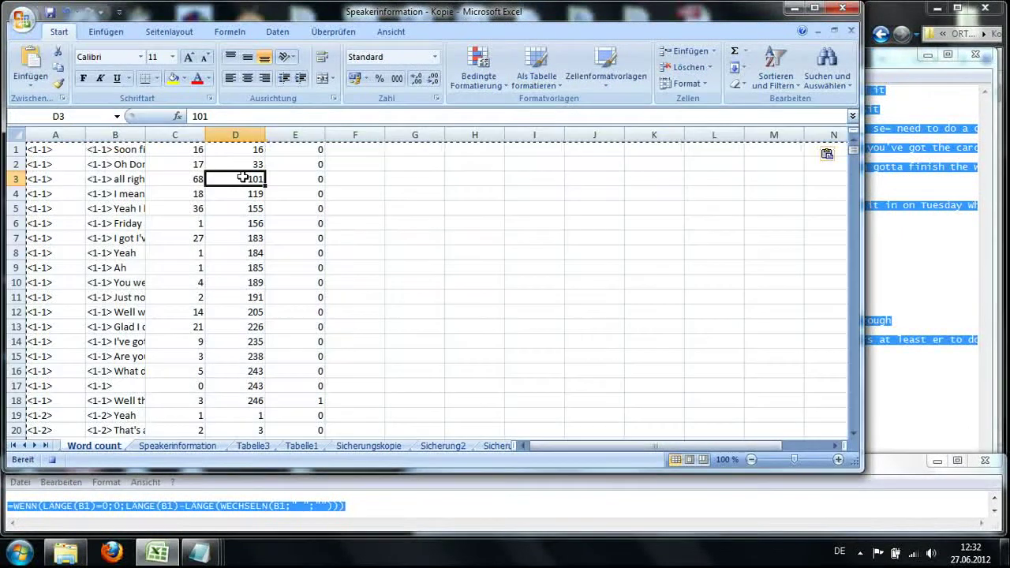
pyautogui.click(193, 179)
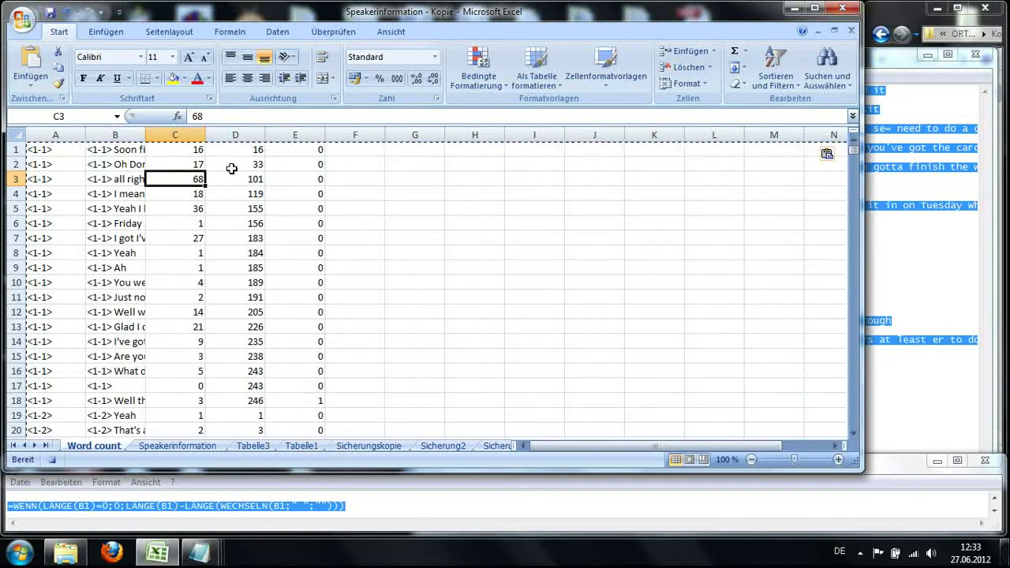
# Custom-sort the whole sheet by column E, largest to smallest.
pyautogui.click(14, 135)
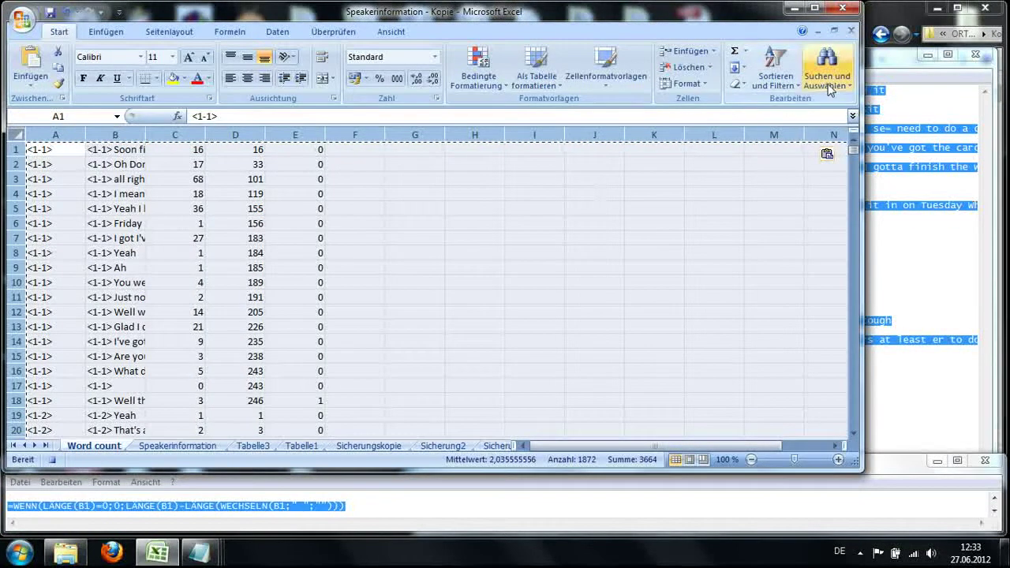
pyautogui.click(776, 73)
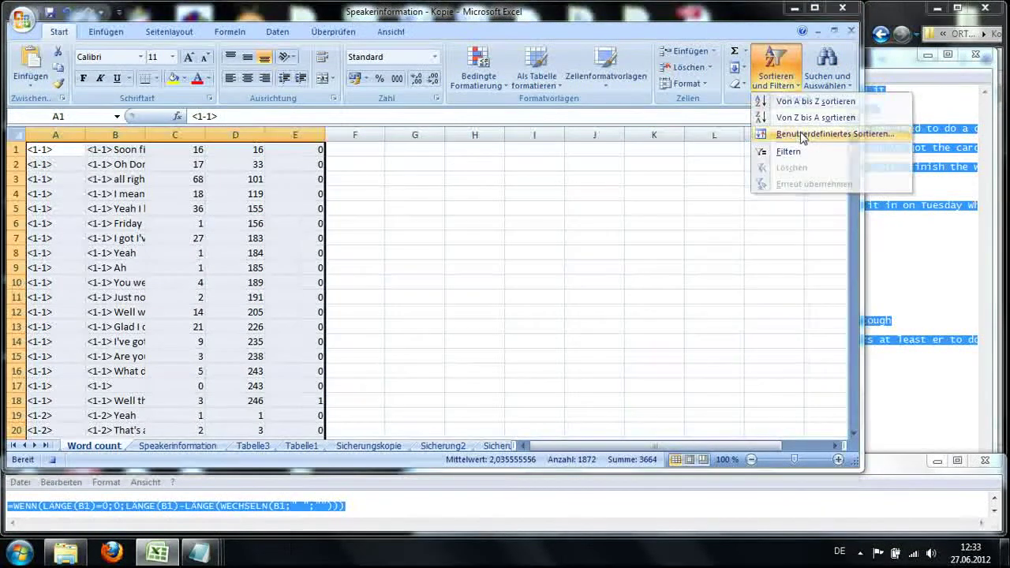
pyautogui.click(803, 135)
pyautogui.click(462, 275)
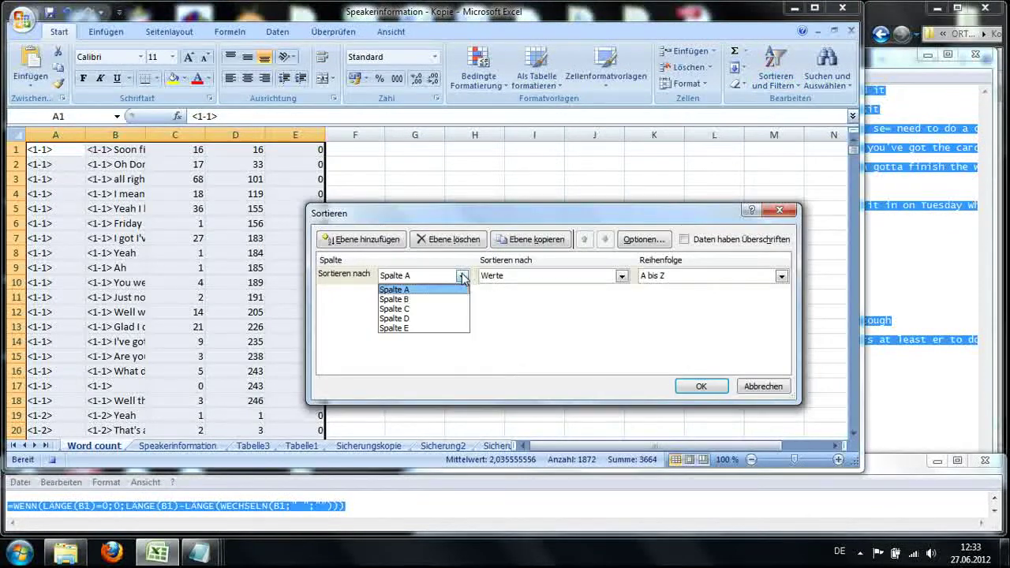
pyautogui.click(433, 328)
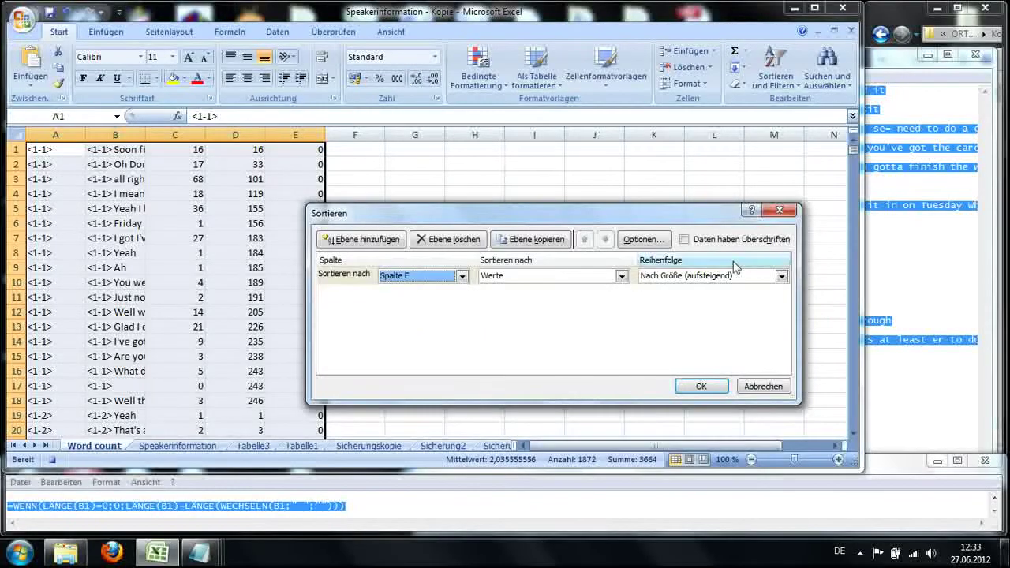
pyautogui.click(781, 276)
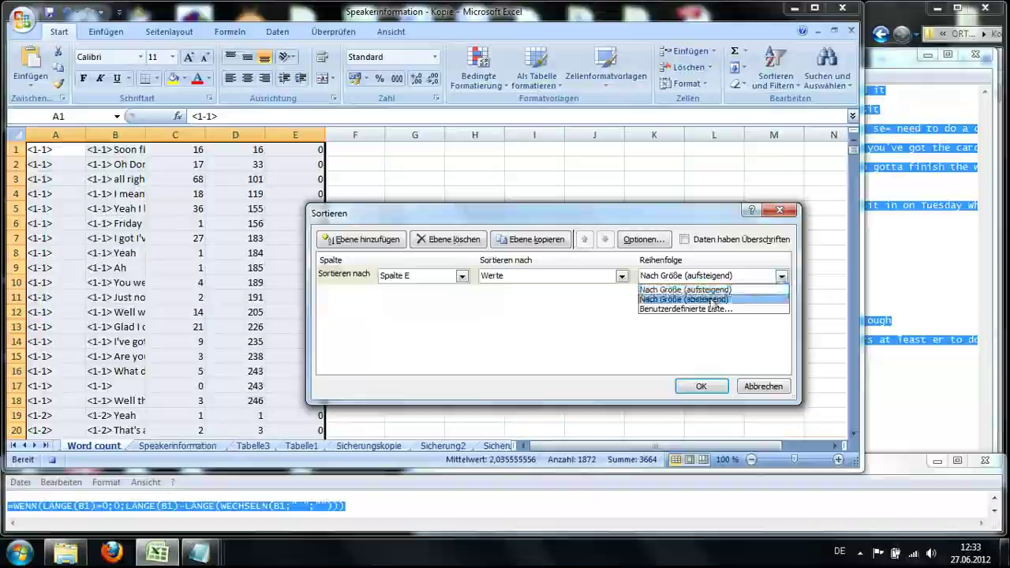
pyautogui.click(718, 300)
pyautogui.click(702, 385)
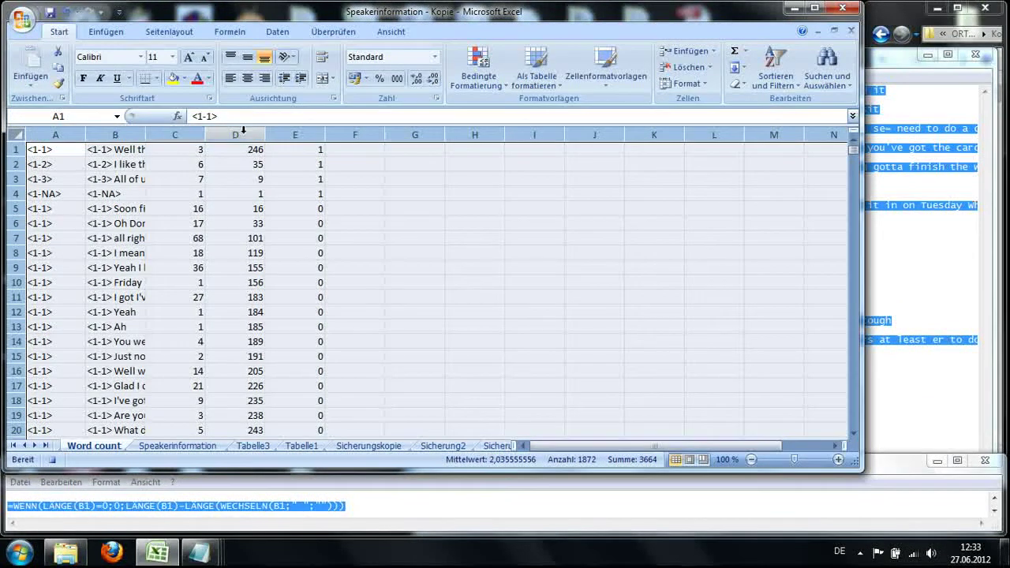
# Delete column C, glance at the Speakerinformation sheet, and return to Word count.
pyautogui.click(192, 134)
pyautogui.rightClick(192, 135)
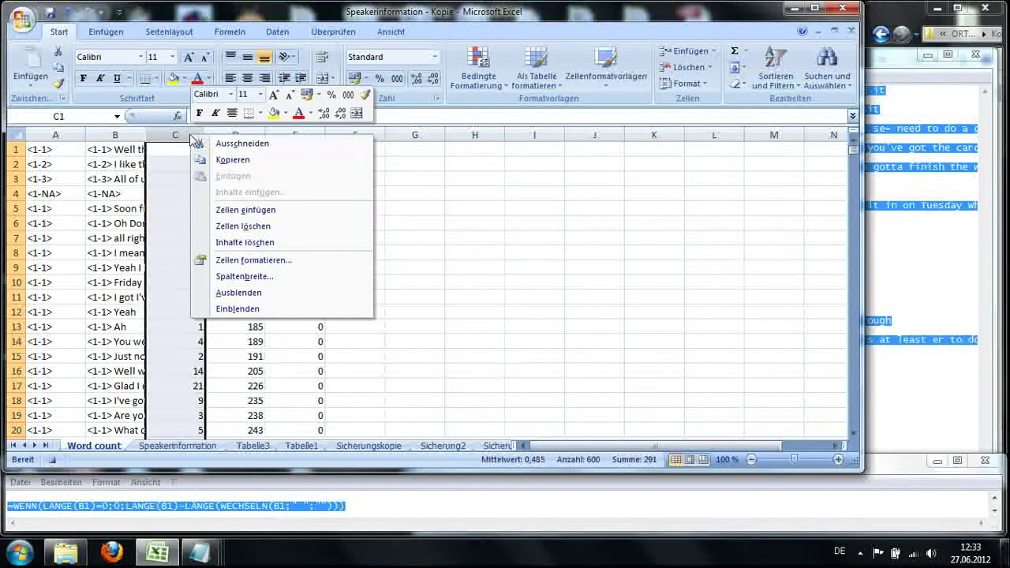
pyautogui.click(246, 226)
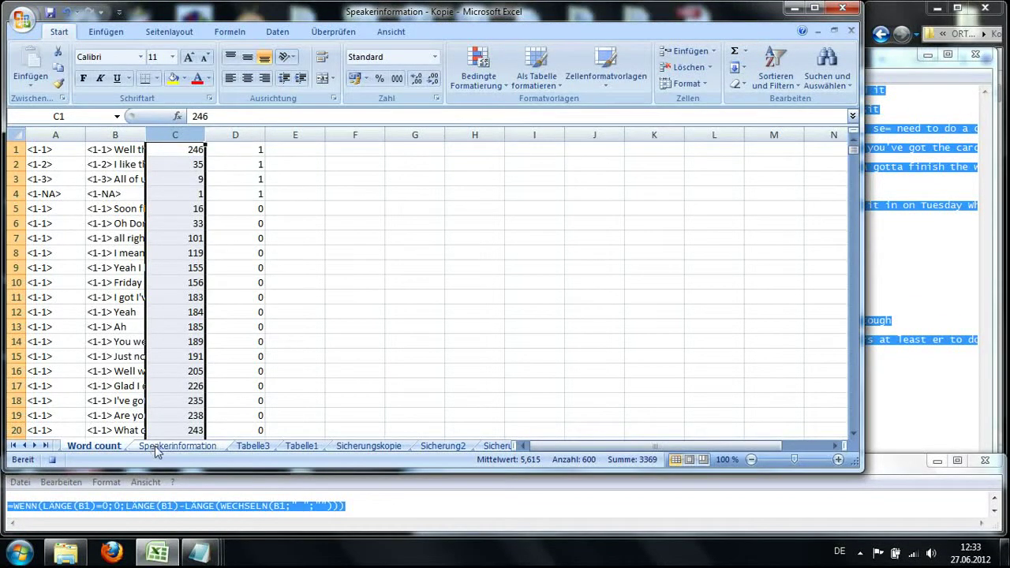
pyautogui.click(175, 445)
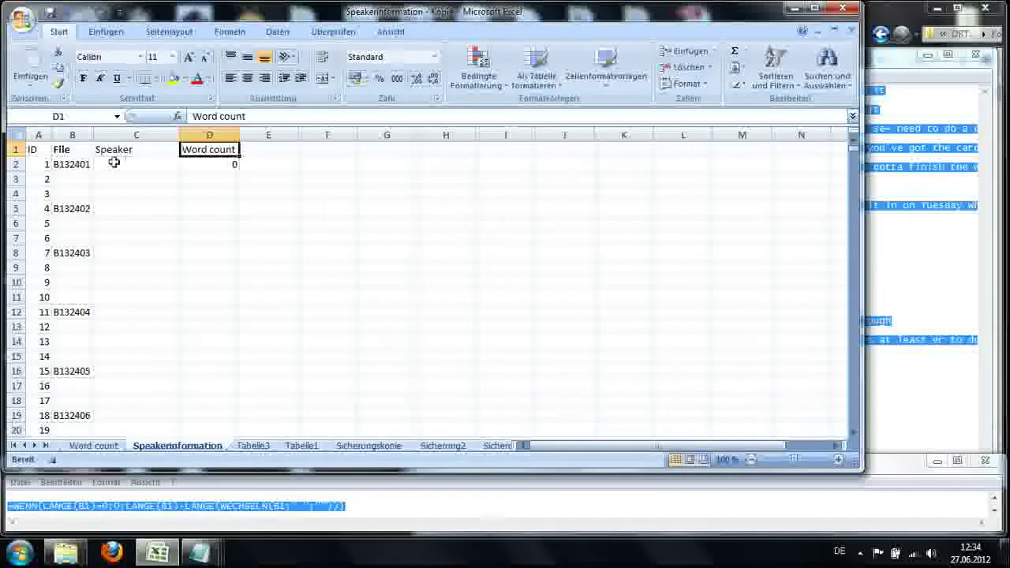
pyautogui.click(112, 447)
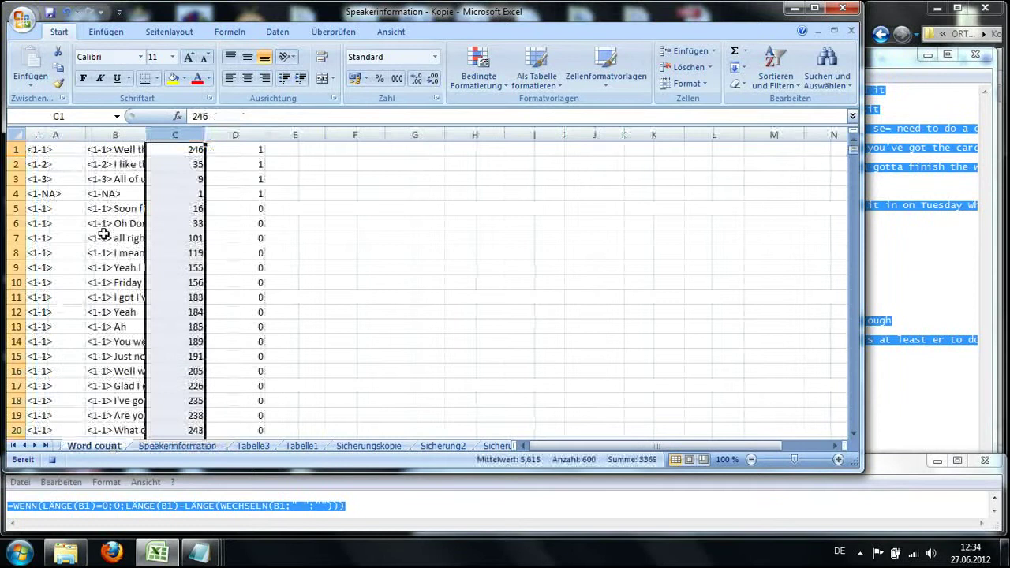
# Delete the utterance-text column B so the totals 246, 35, 9, 1 sit in column B.
pyautogui.click(115, 135)
pyautogui.rightClick(115, 134)
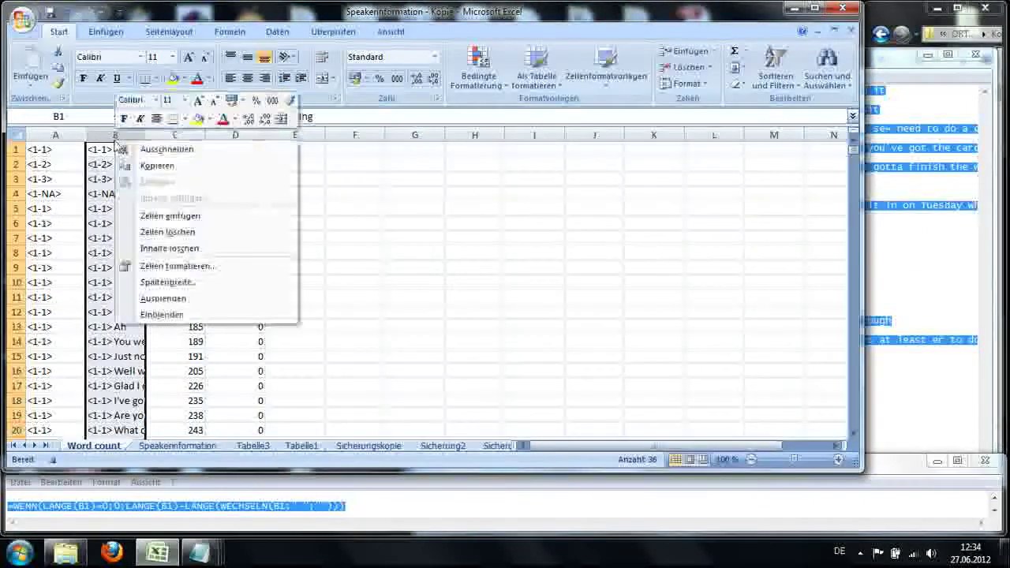
pyautogui.click(164, 232)
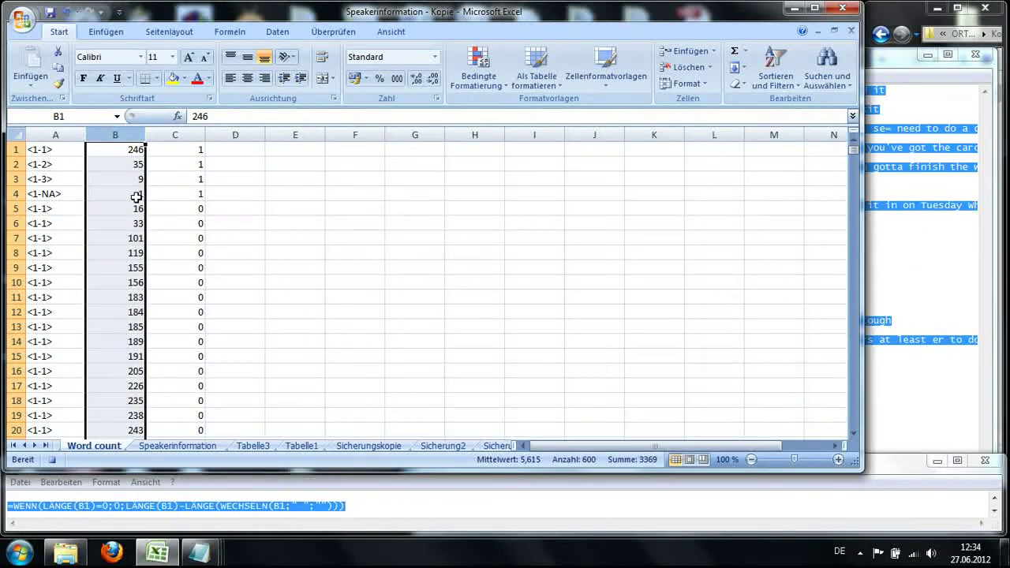
pyautogui.moveTo(138, 197); pyautogui.dragTo(100, 183)
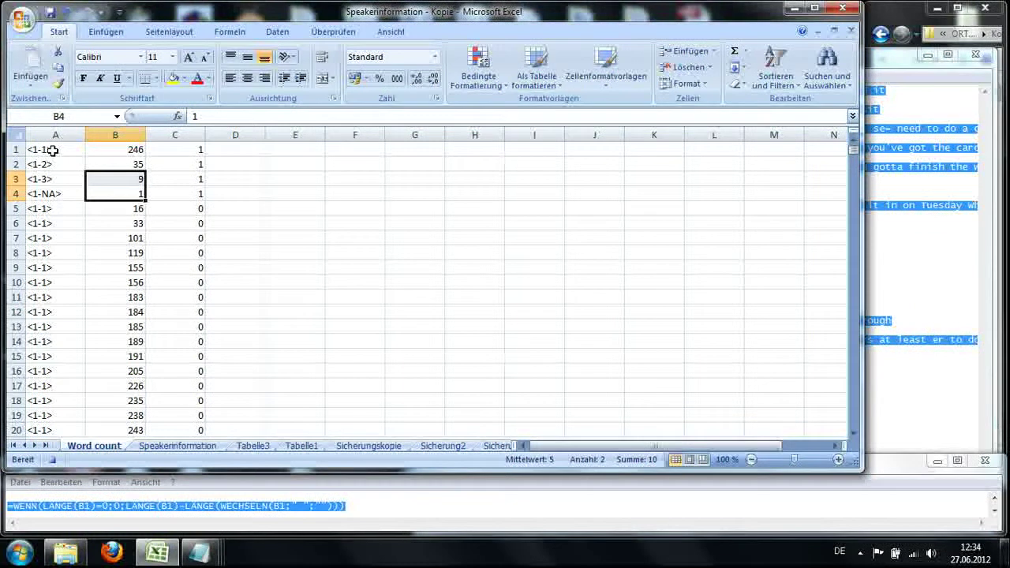
pyautogui.click(52, 150)
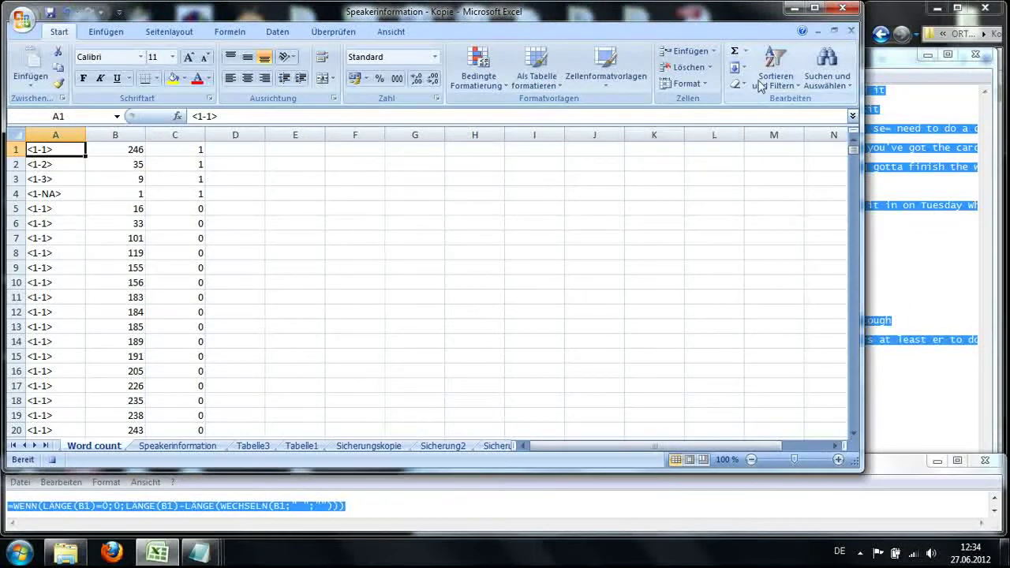
pyautogui.click(398, 32)
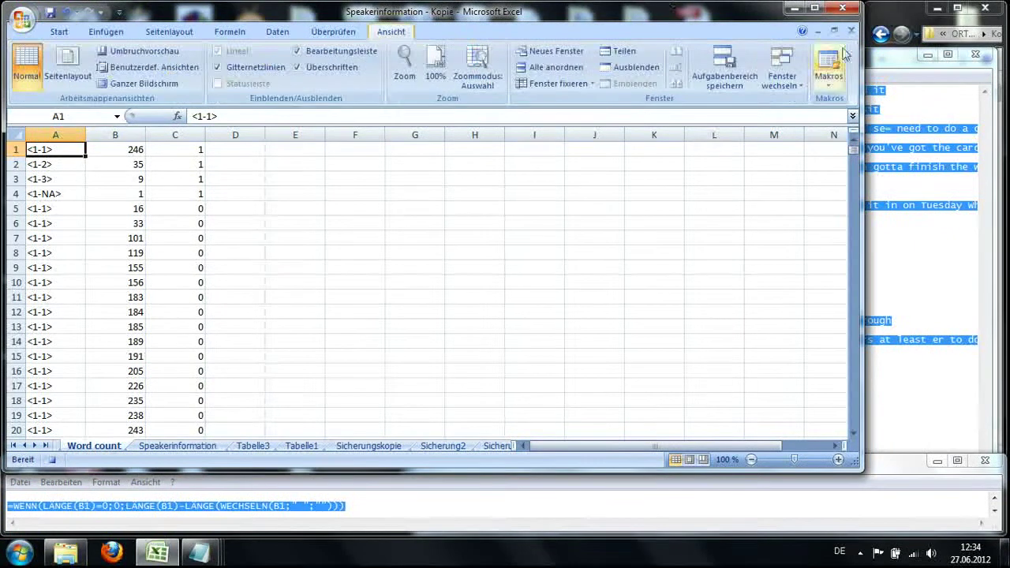
# Stop the macro recording, copy the speaker tags and totals in A1:B4, and go to Speakerinformation.
pyautogui.click(831, 87)
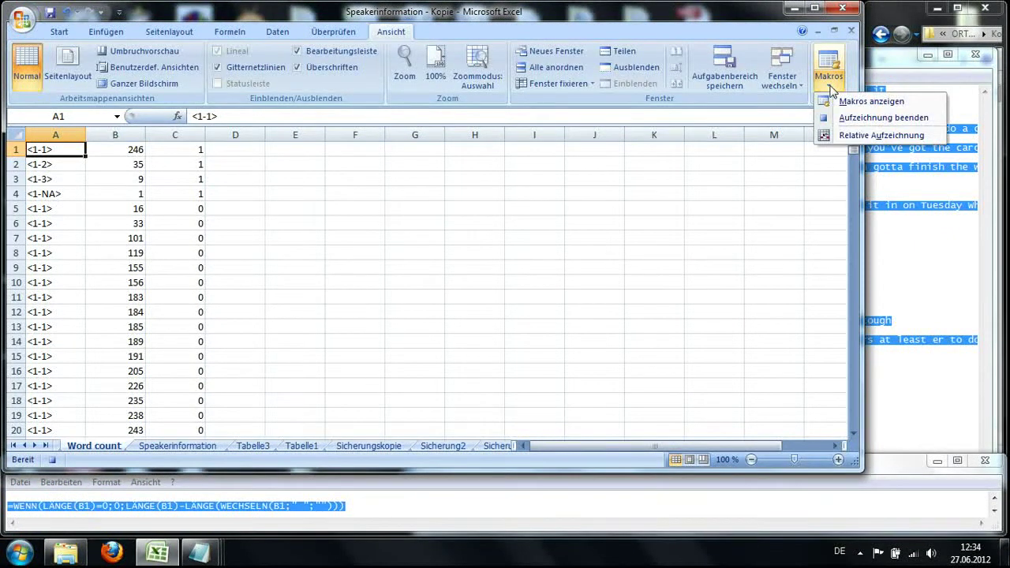
pyautogui.click(839, 120)
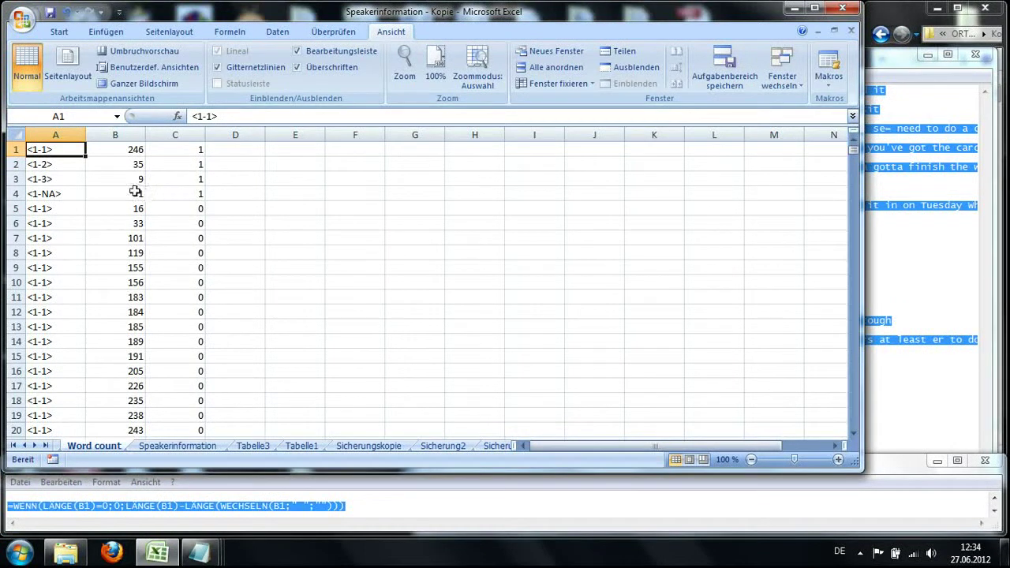
pyautogui.moveTo(132, 193); pyautogui.dragTo(60, 155)
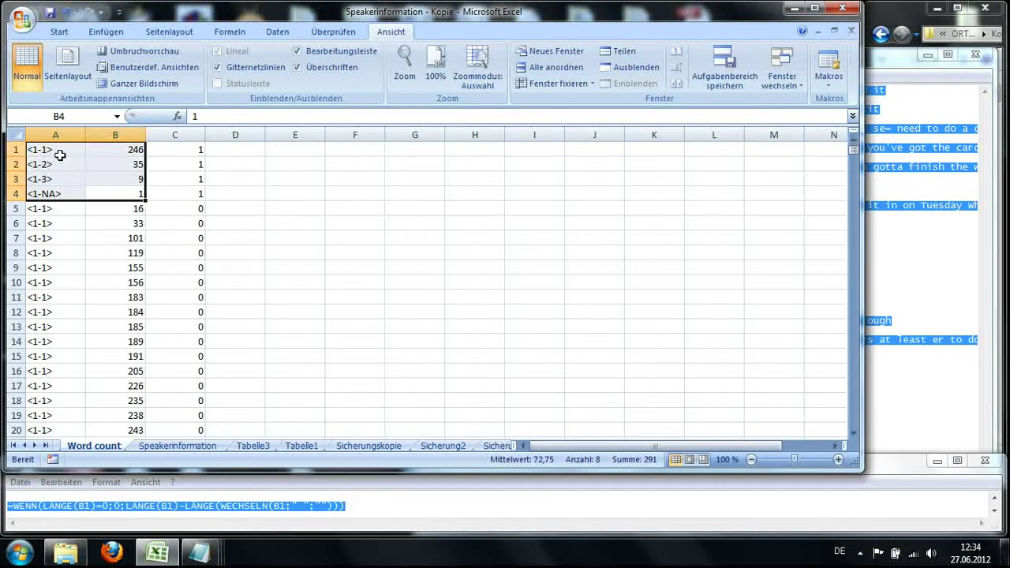
pyautogui.hotkey('ctrl', 'c')
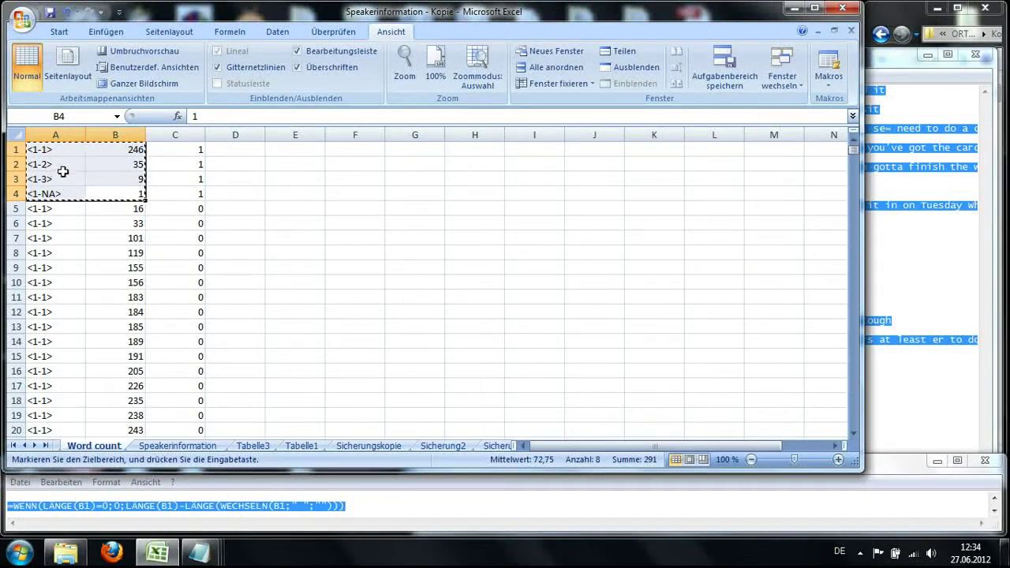
pyautogui.click(156, 445)
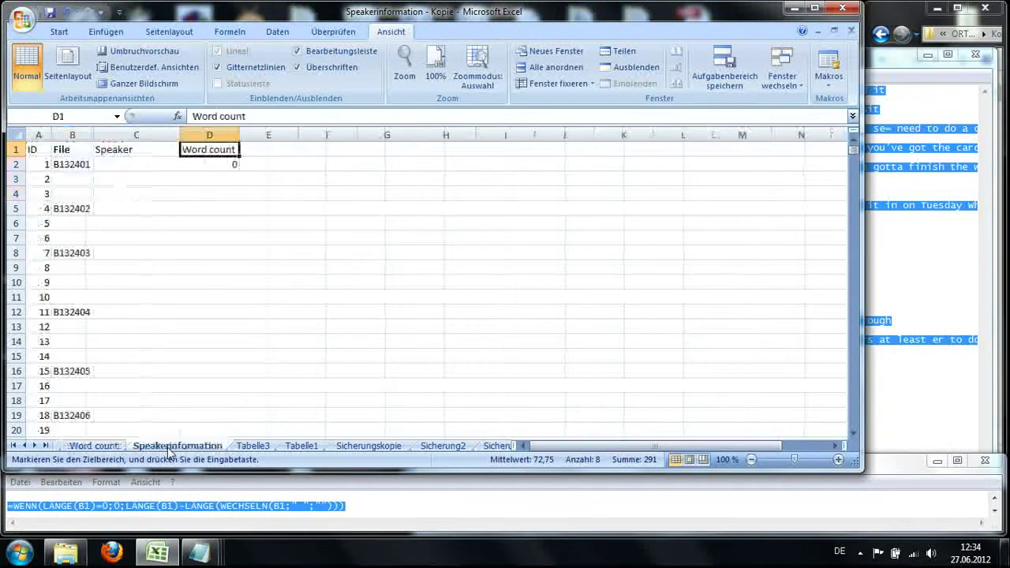
# Paste the speaker rows at C2, insert cells at A5:B5 shifting down, and refill IDs.
pyautogui.click(124, 163)
pyautogui.hotkey('ctrl', 'v')
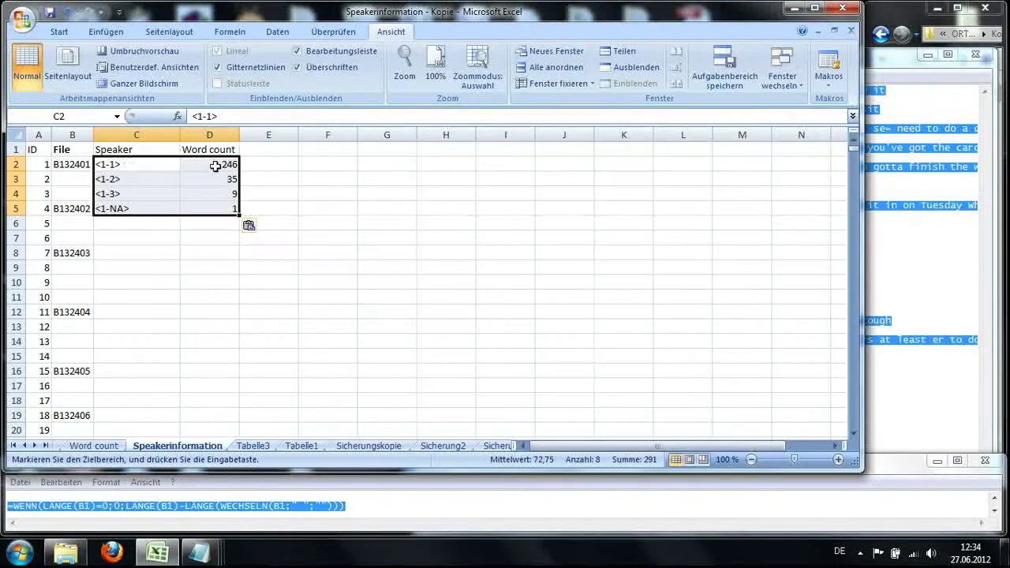
pyautogui.moveTo(37, 212); pyautogui.dragTo(72, 211)
pyautogui.rightClick(72, 211)
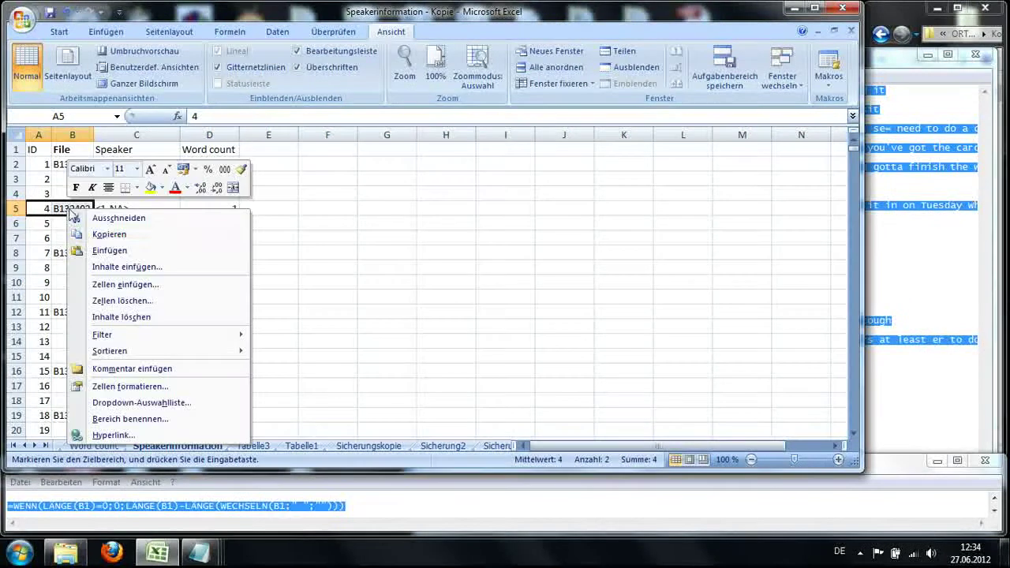
pyautogui.click(115, 290)
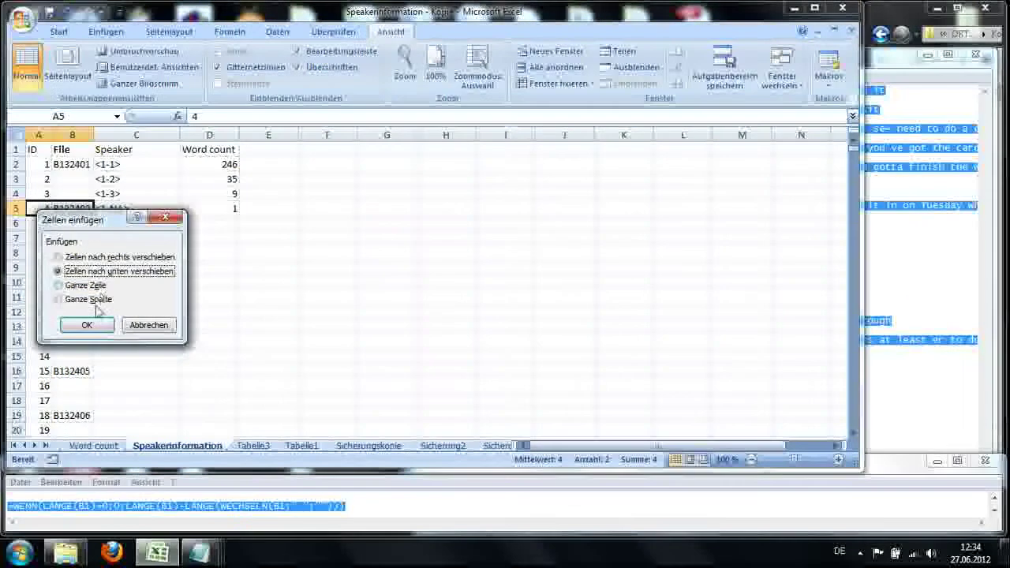
pyautogui.click(87, 325)
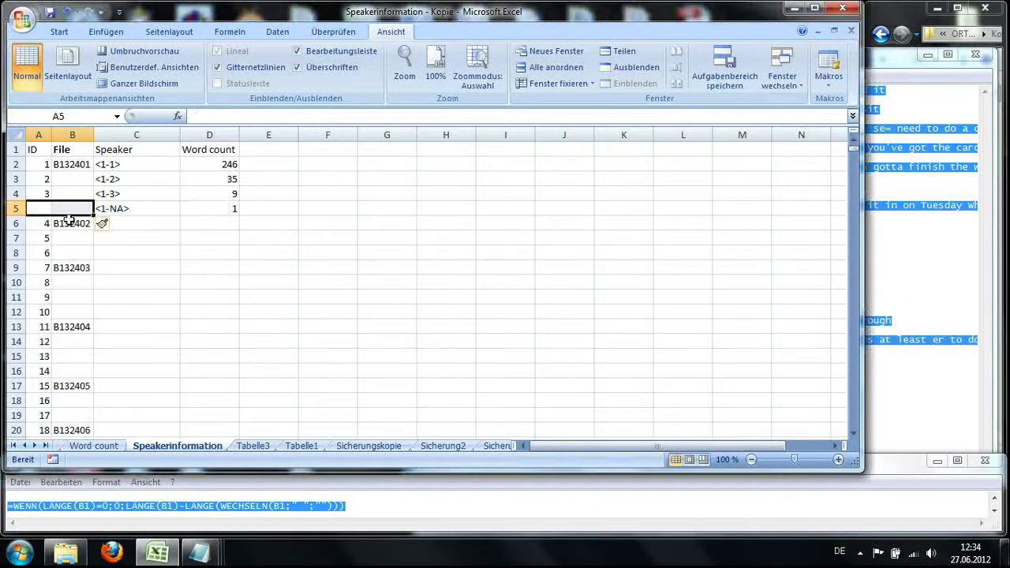
pyautogui.moveTo(43, 167); pyautogui.dragTo(54, 321)
pyautogui.doubleClick(53, 321)
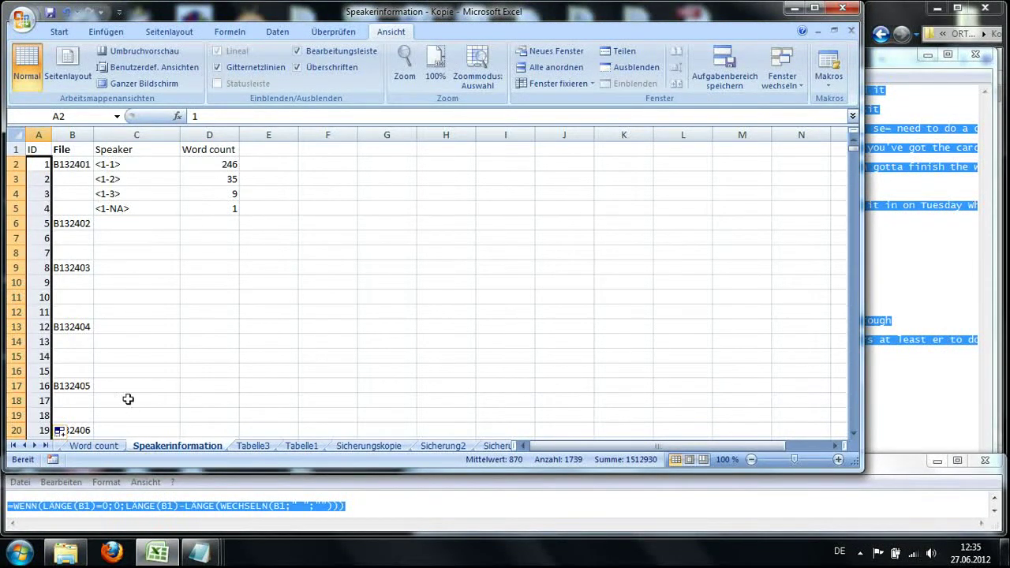
# Clear all existing contents from the Word count sheet.
pyautogui.click(96, 447)
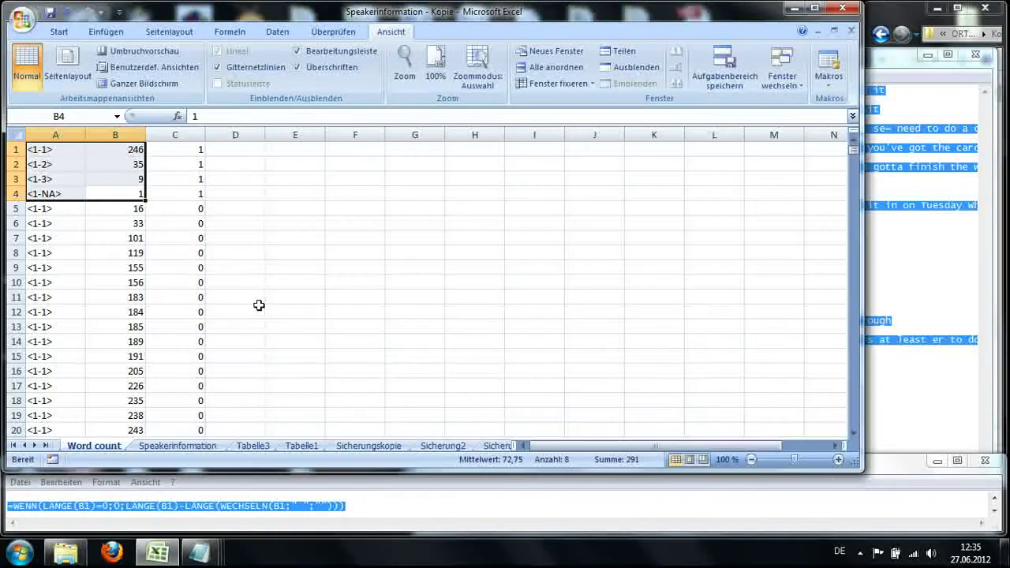
pyautogui.click(66, 553)
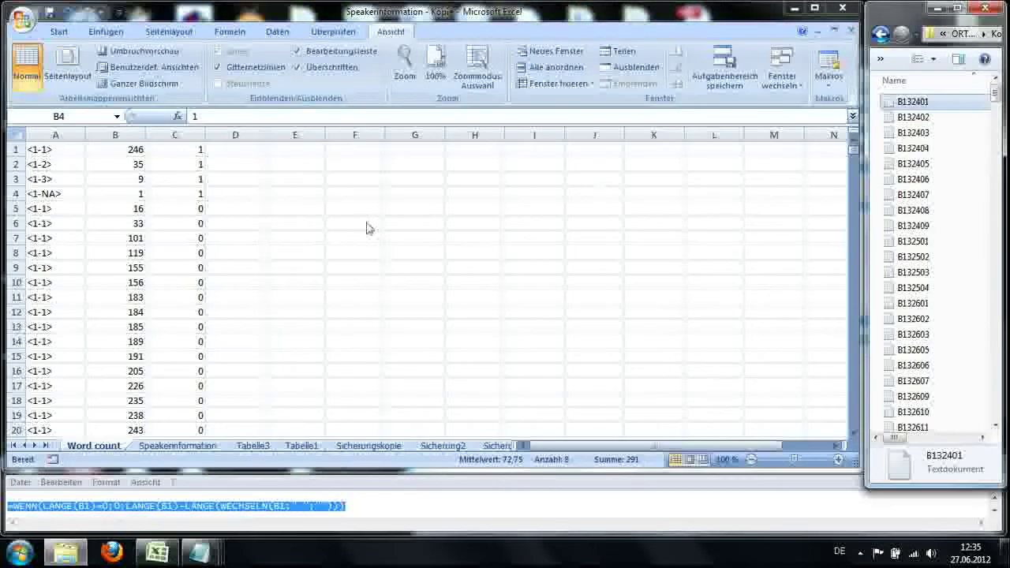
pyautogui.click(22, 135)
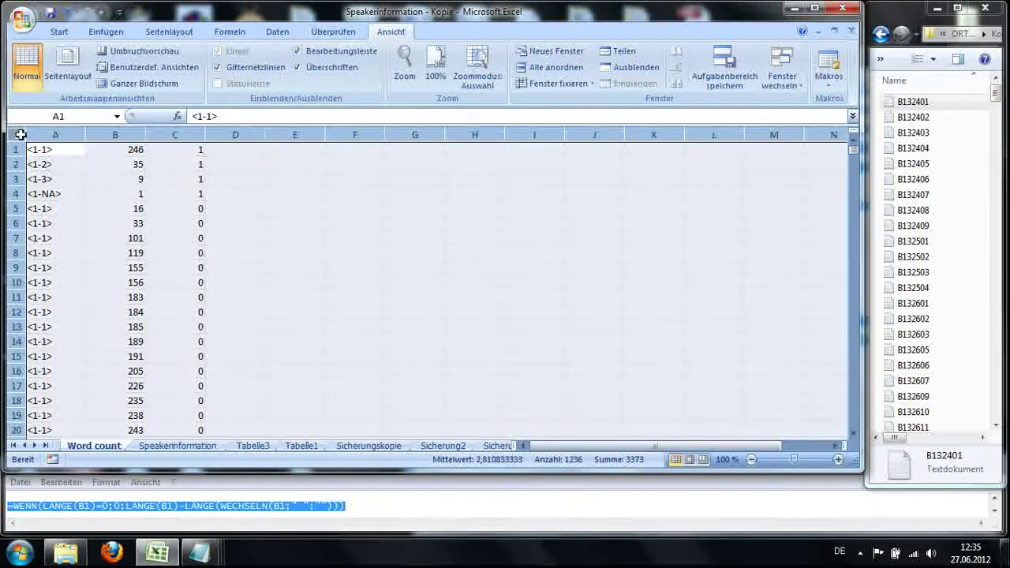
pyautogui.press('Delete')
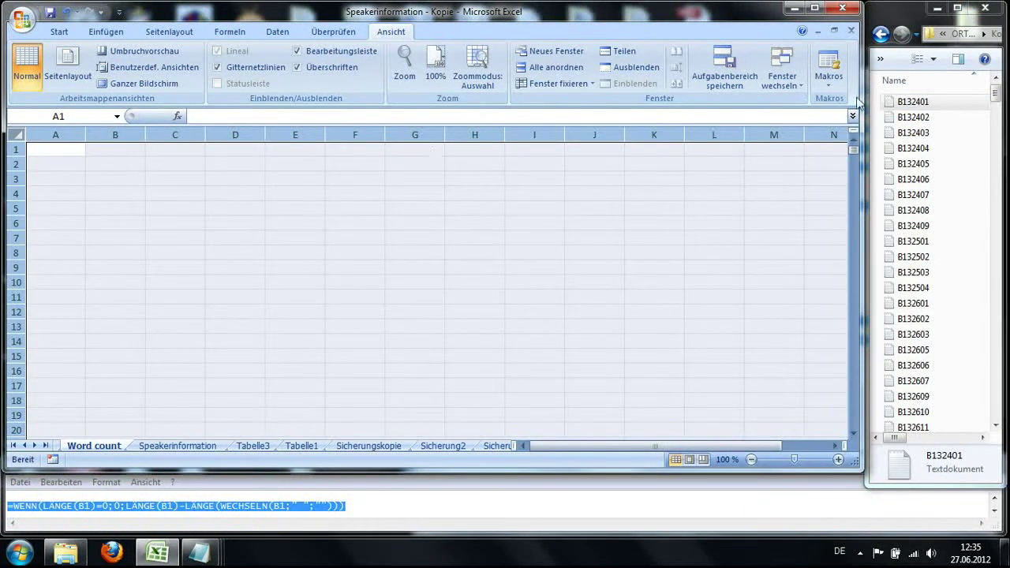
# Paste the whole B132402 transcript into column A starting at cell A1.
pyautogui.doubleClick(911, 118)
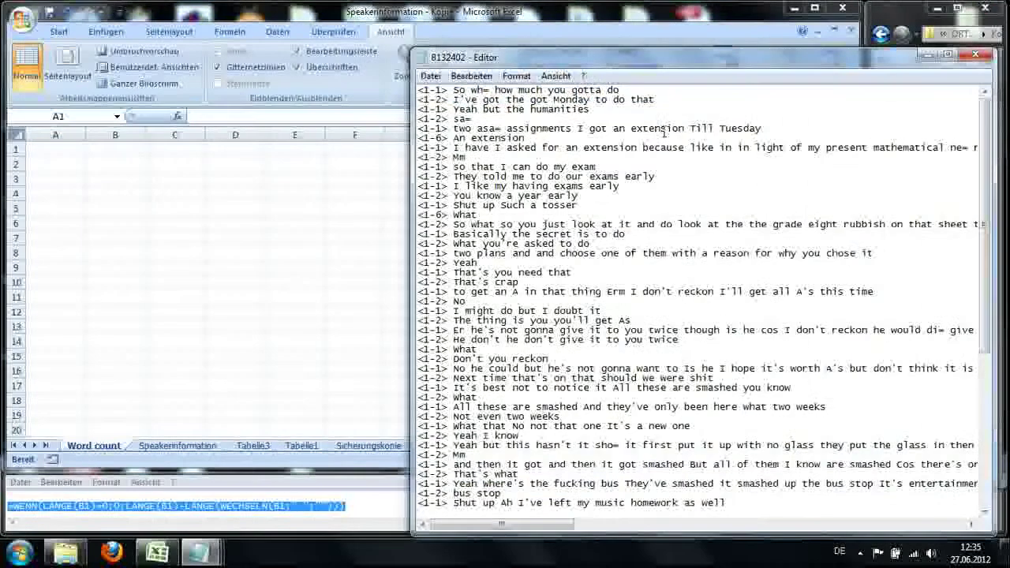
pyautogui.hotkey('ctrl', 'a')
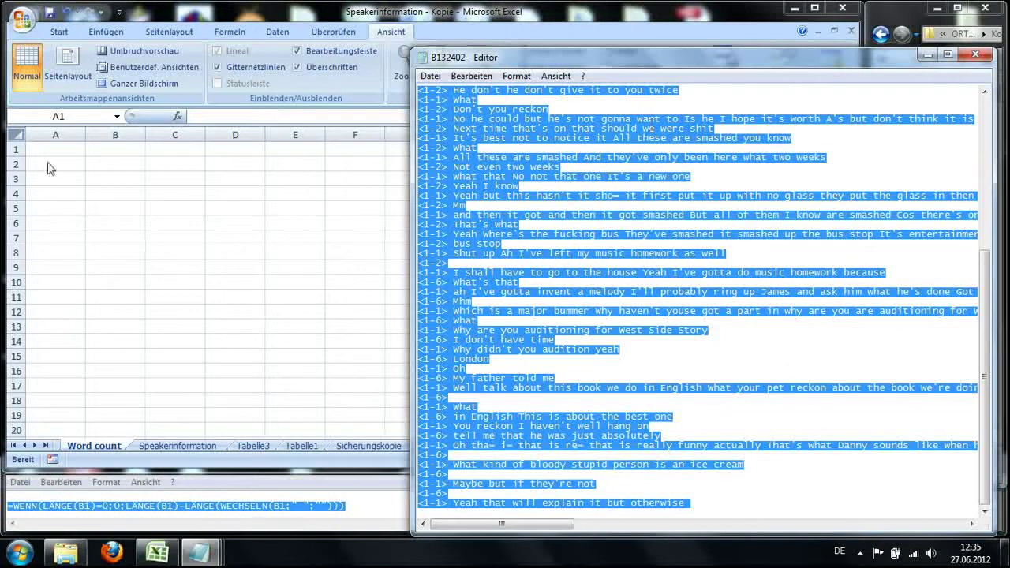
pyautogui.click(40, 150)
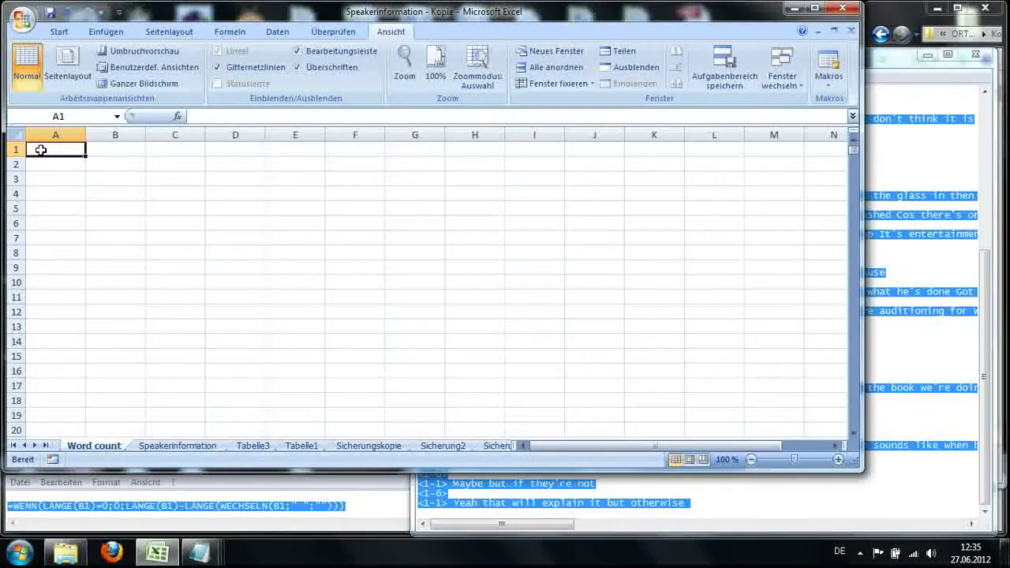
pyautogui.click(923, 202)
pyautogui.hotkey('ctrl', 'a')
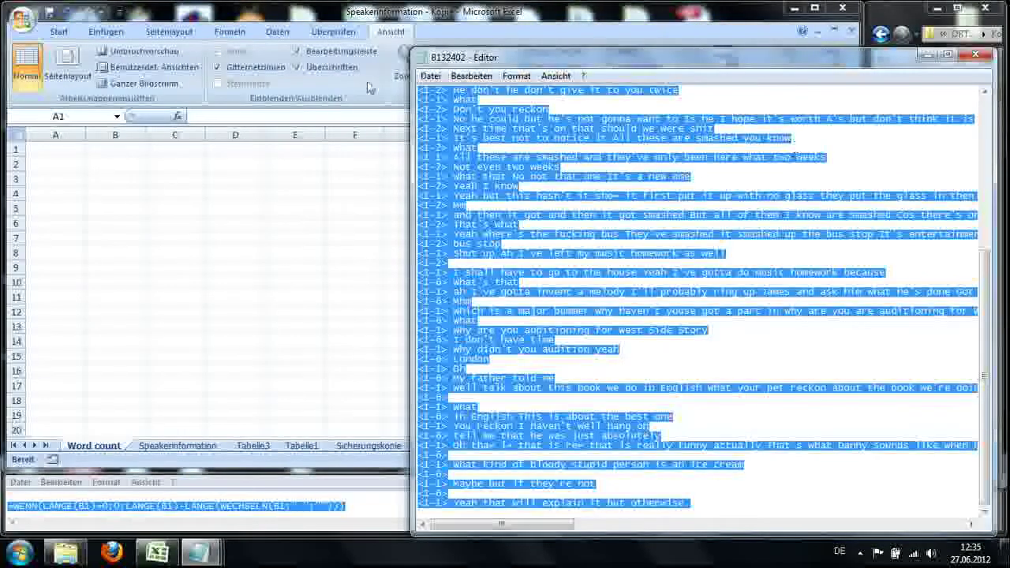
pyautogui.click(59, 150)
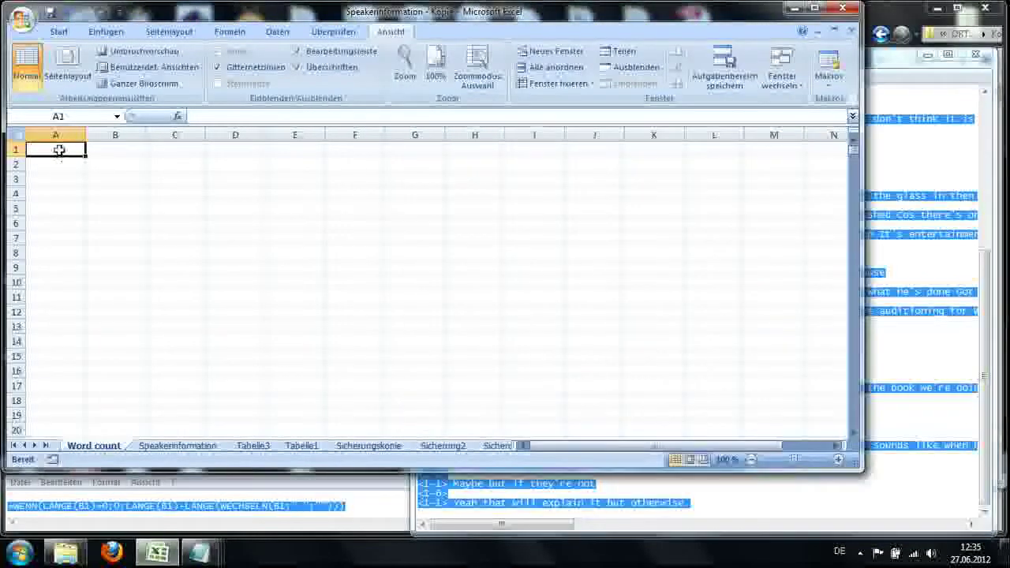
pyautogui.hotkey('ctrl', 'v')
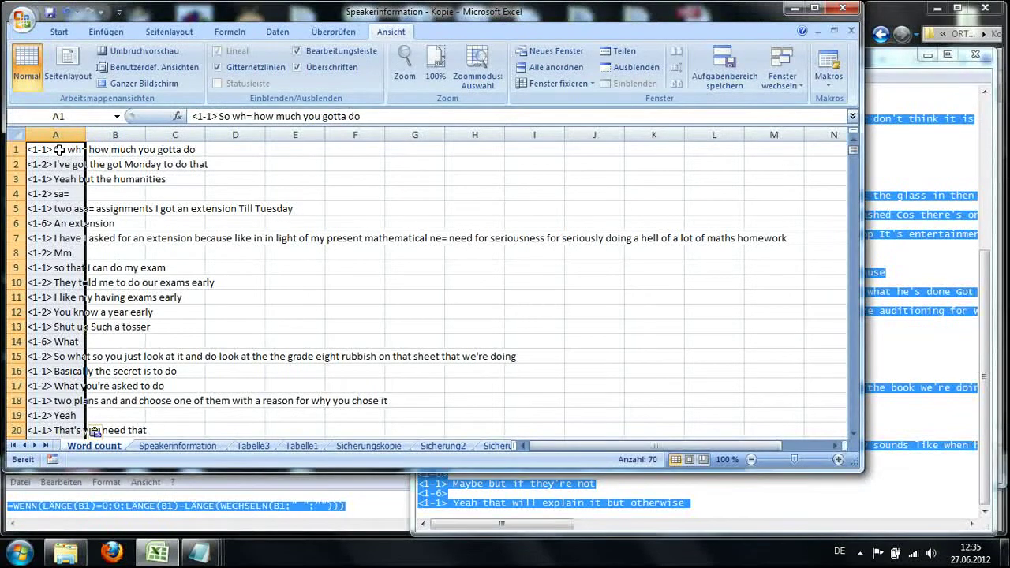
# Rerun the word-count macro and paste B132402's totals (<1-1> 490, <1-2> 96, <1-6> 31) into Speakerinformation C6:D8.
pyautogui.click(59, 150)
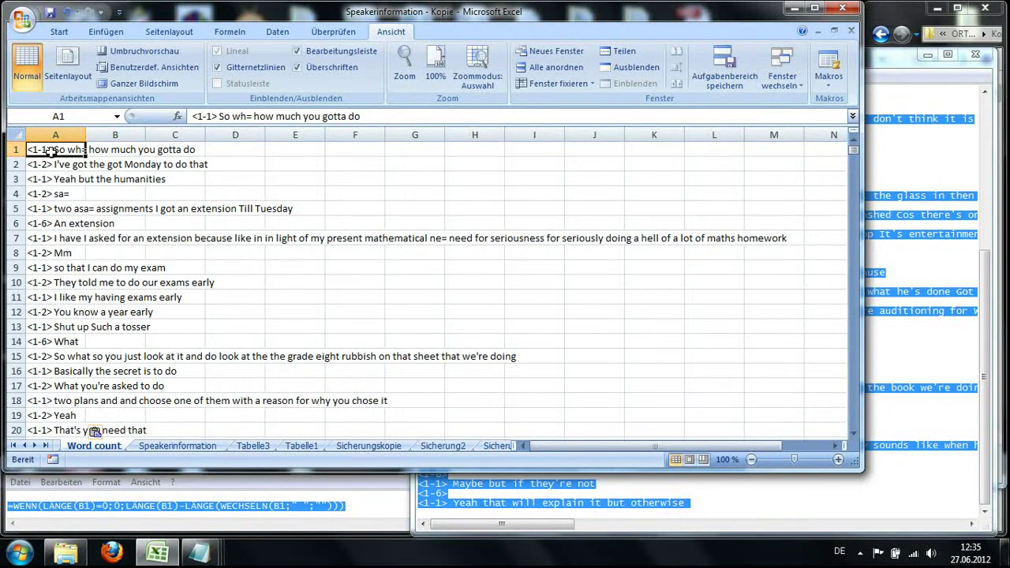
pyautogui.hotkey('ctrl', 'z')
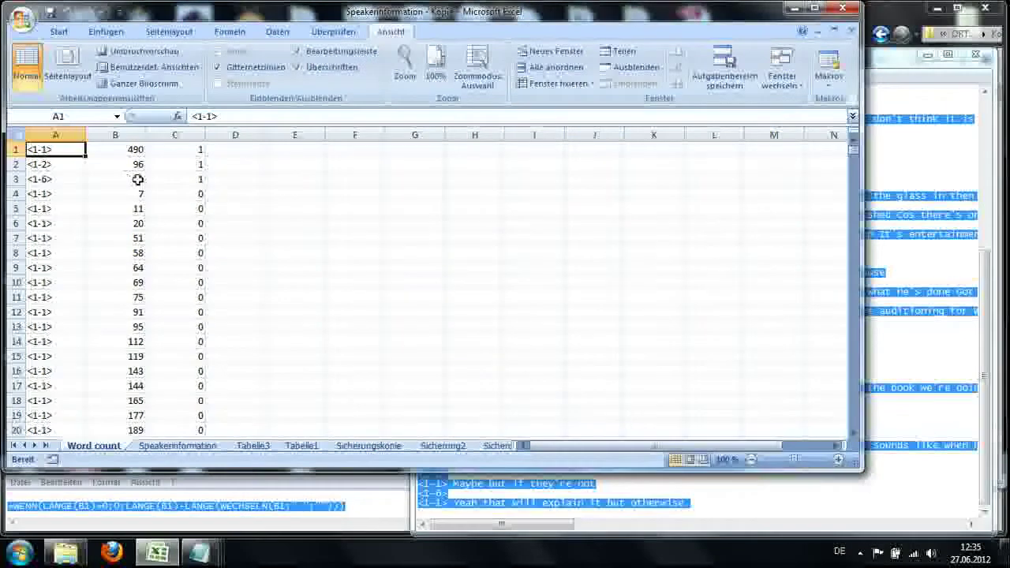
pyautogui.moveTo(138, 179); pyautogui.dragTo(58, 153)
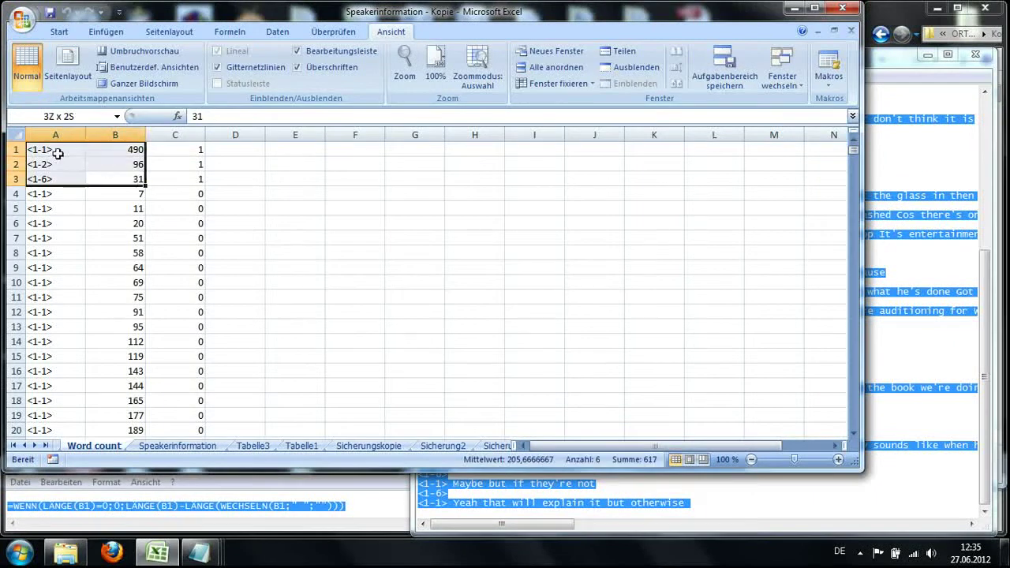
pyautogui.hotkey('ctrl', 'c')
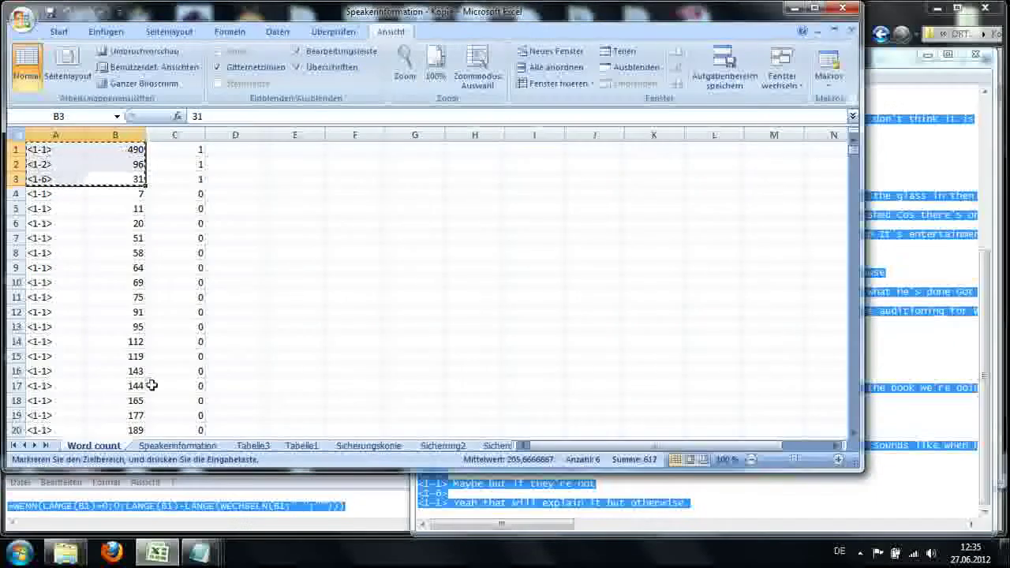
pyautogui.click(178, 446)
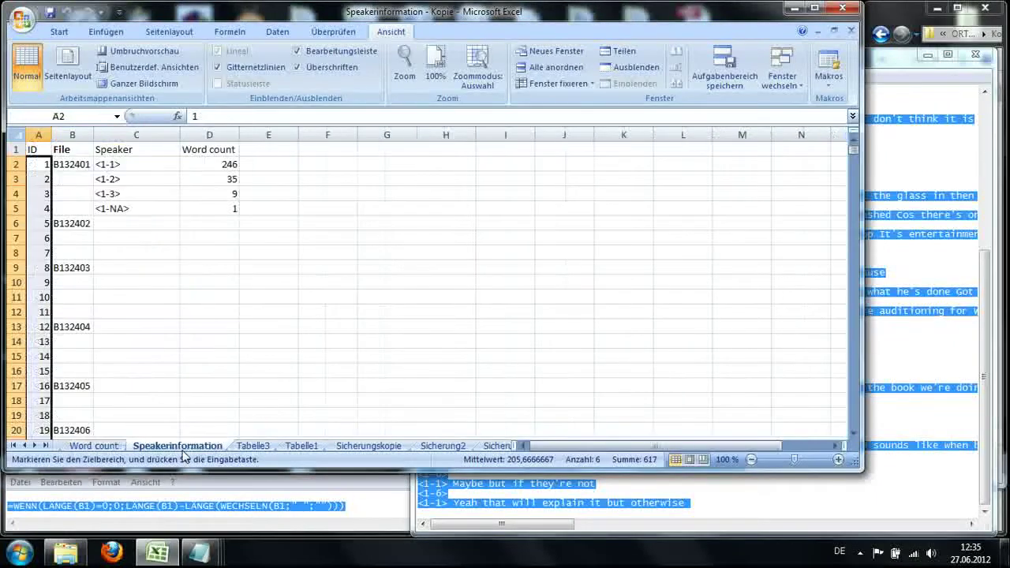
pyautogui.click(113, 229)
pyautogui.hotkey('ctrl', 'v')
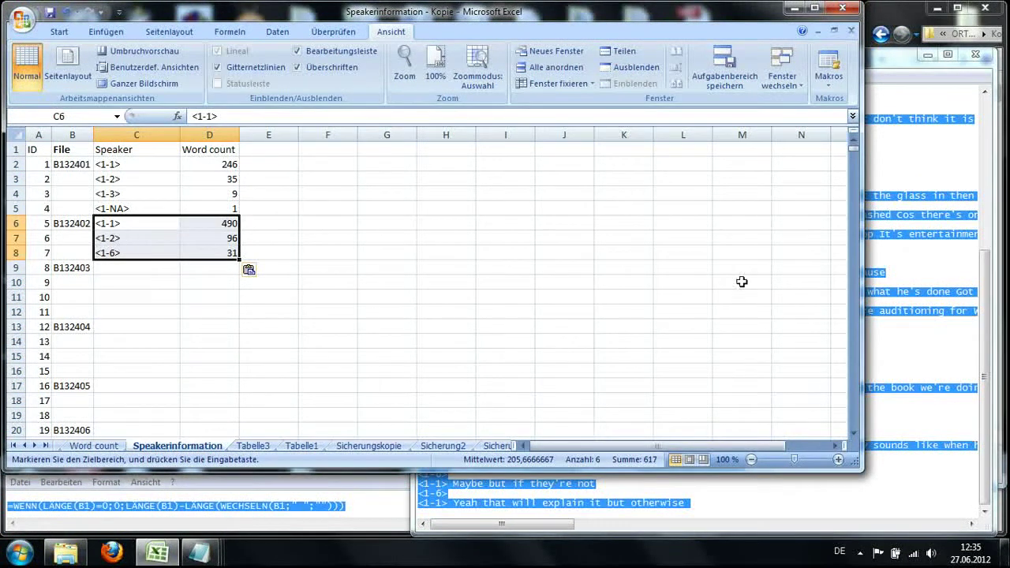
# Open transcript B132403 and copy its entire text.
pyautogui.click(64, 552)
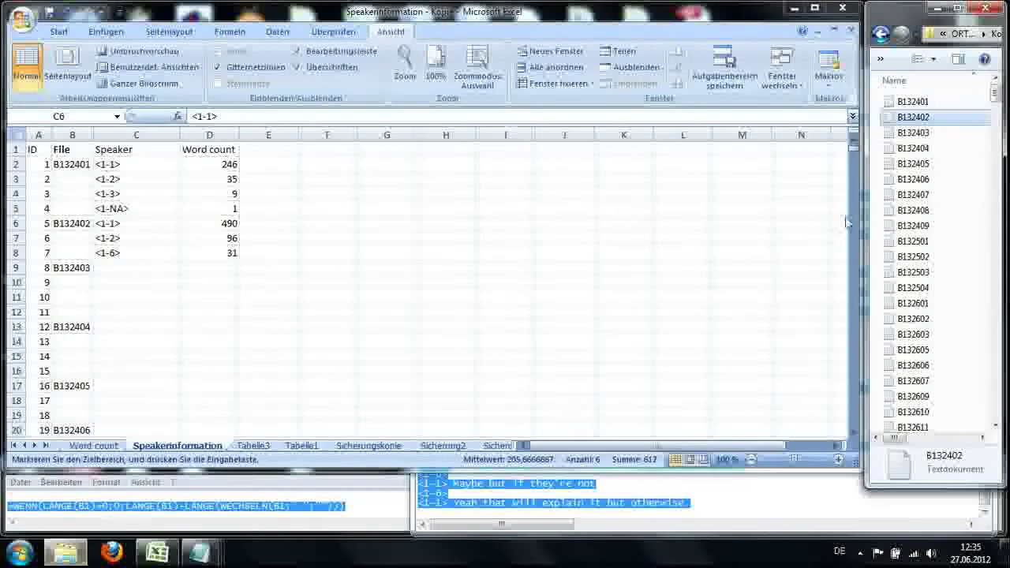
pyautogui.doubleClick(915, 132)
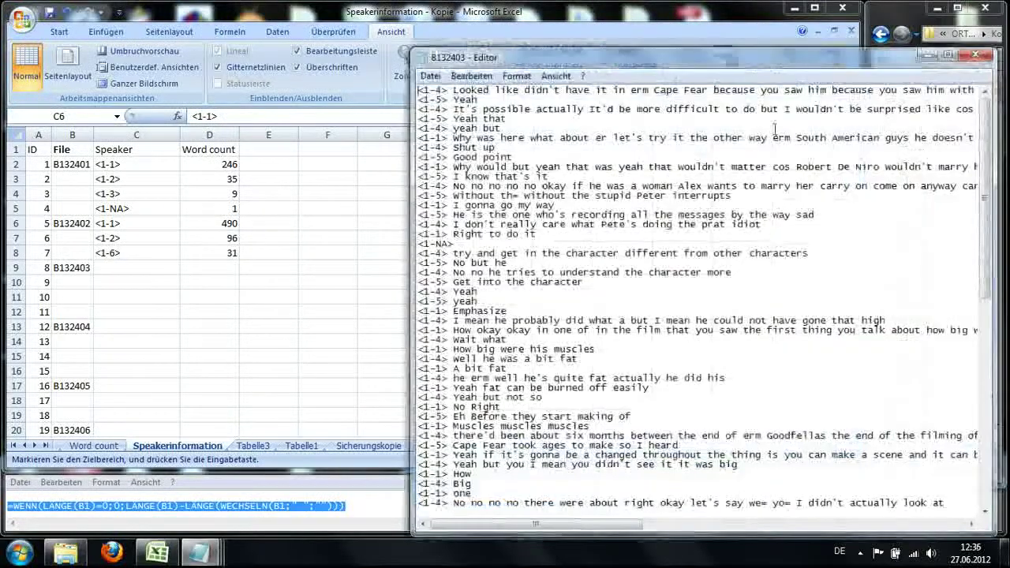
pyautogui.hotkey('ctrl', 'a')
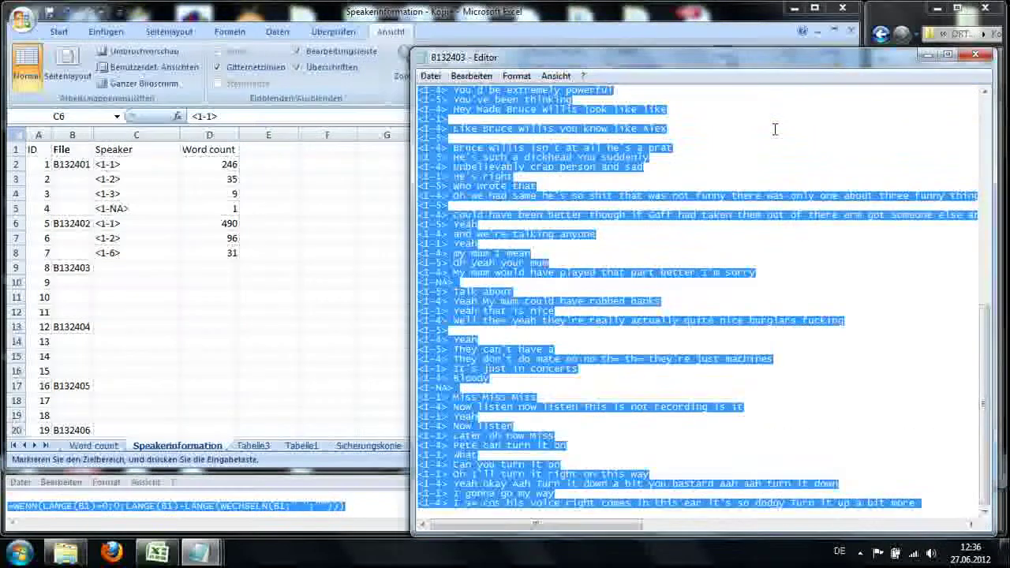
pyautogui.hotkey('ctrl', 'c')
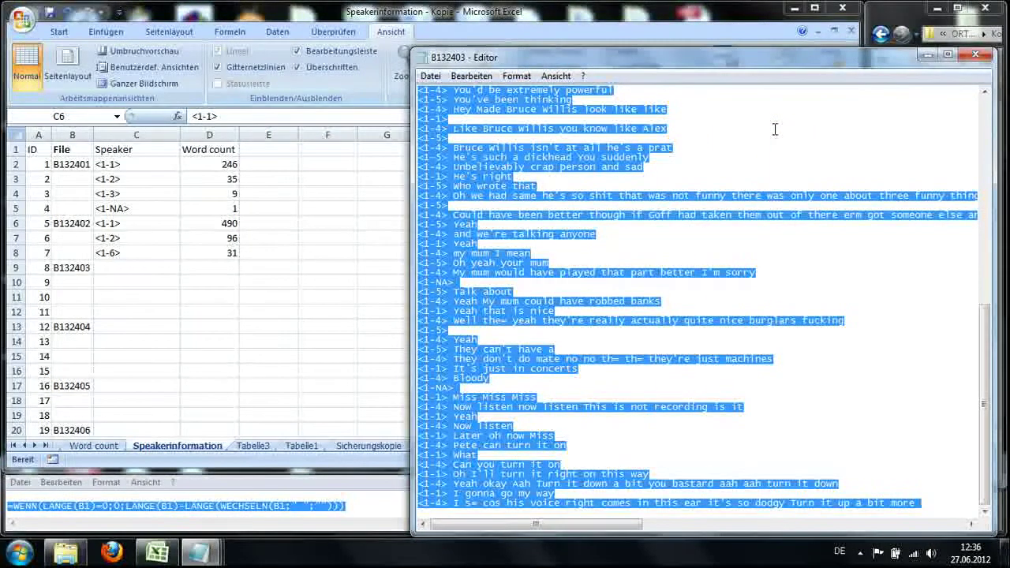
# Clear the Word count sheet and select A1 to receive the B132403 transcript.
pyautogui.click(98, 447)
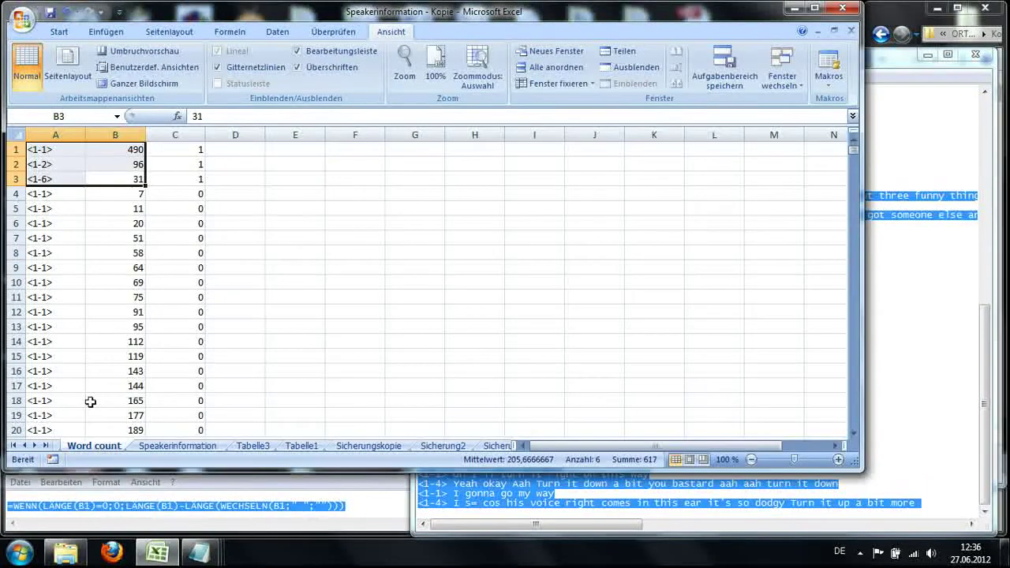
pyautogui.click(16, 137)
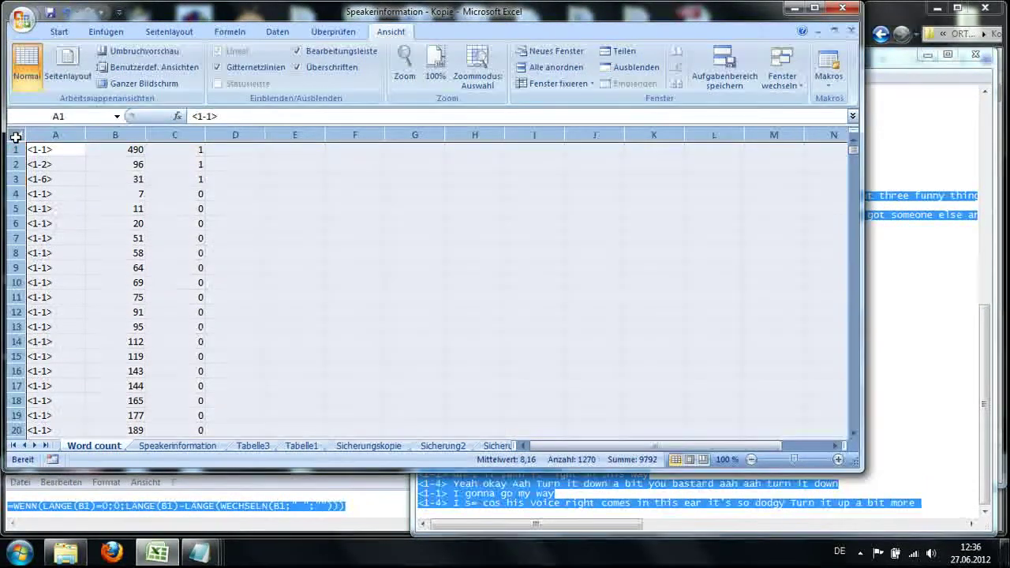
pyautogui.press('Delete')
pyautogui.click(42, 150)
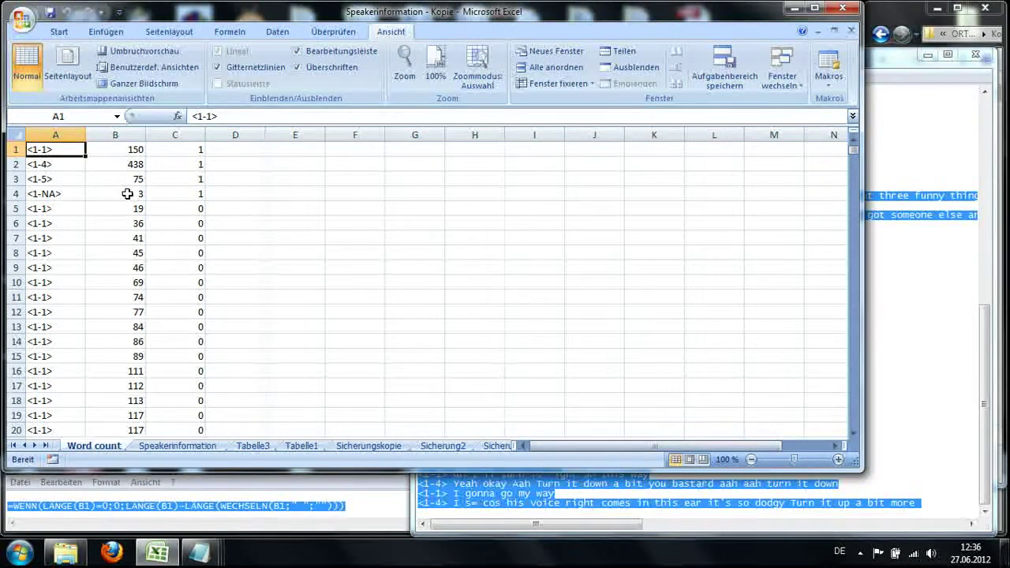
# Copy B132403's four speaker totals from A1:B4 into Speakerinformation C9:D12.
pyautogui.moveTo(127, 193); pyautogui.dragTo(48, 150)
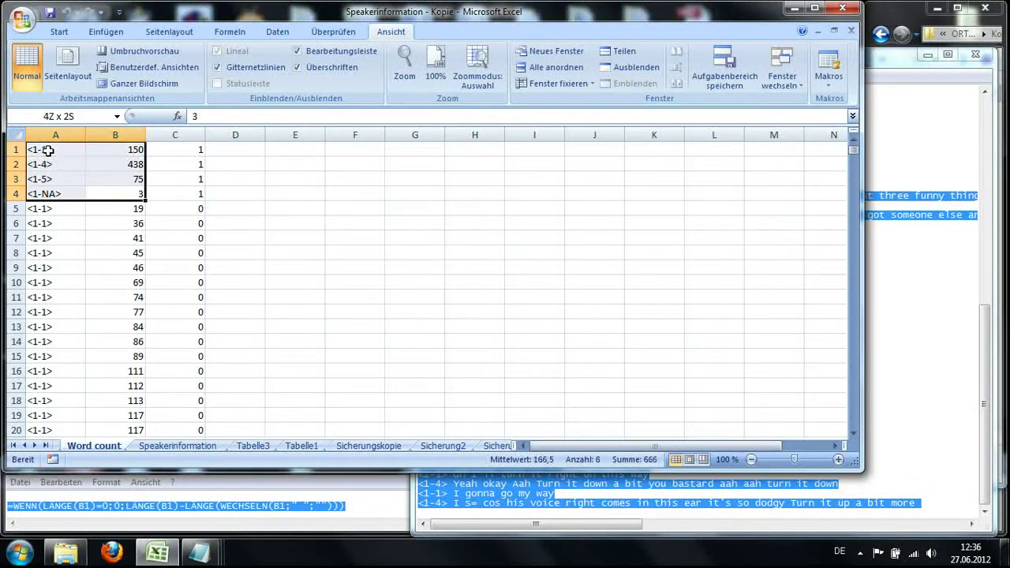
pyautogui.hotkey('ctrl', 'c')
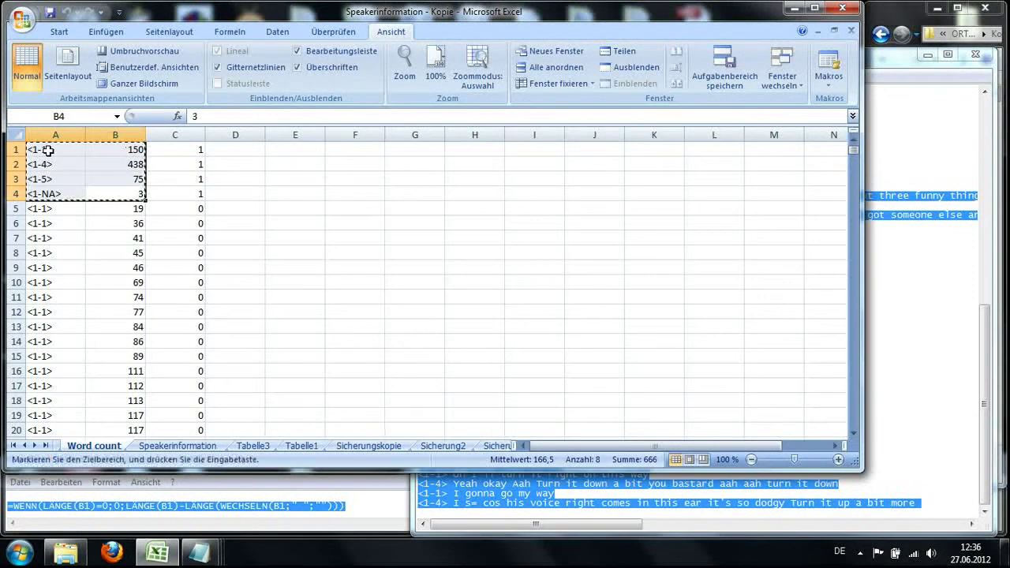
pyautogui.click(179, 446)
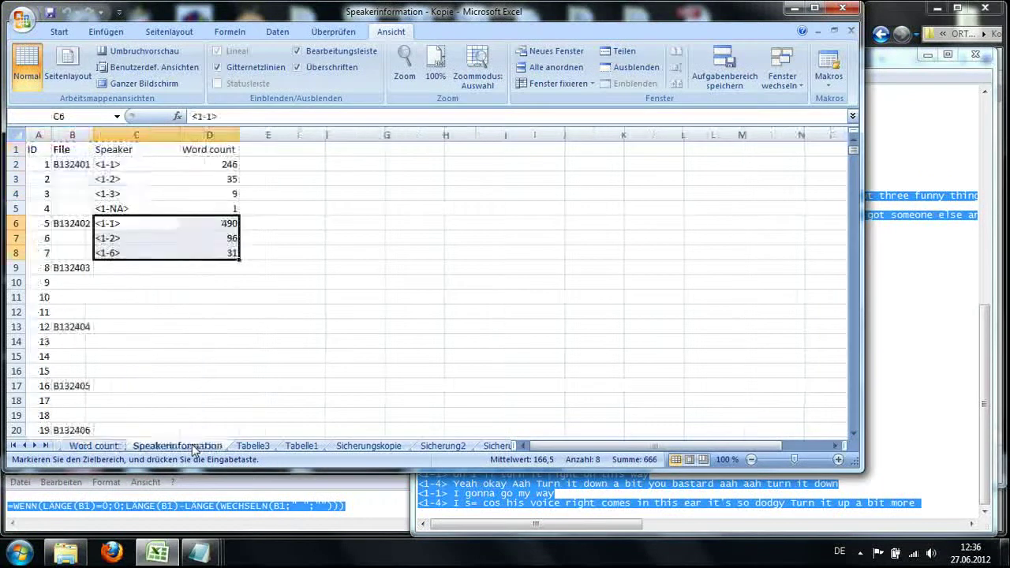
pyautogui.click(140, 269)
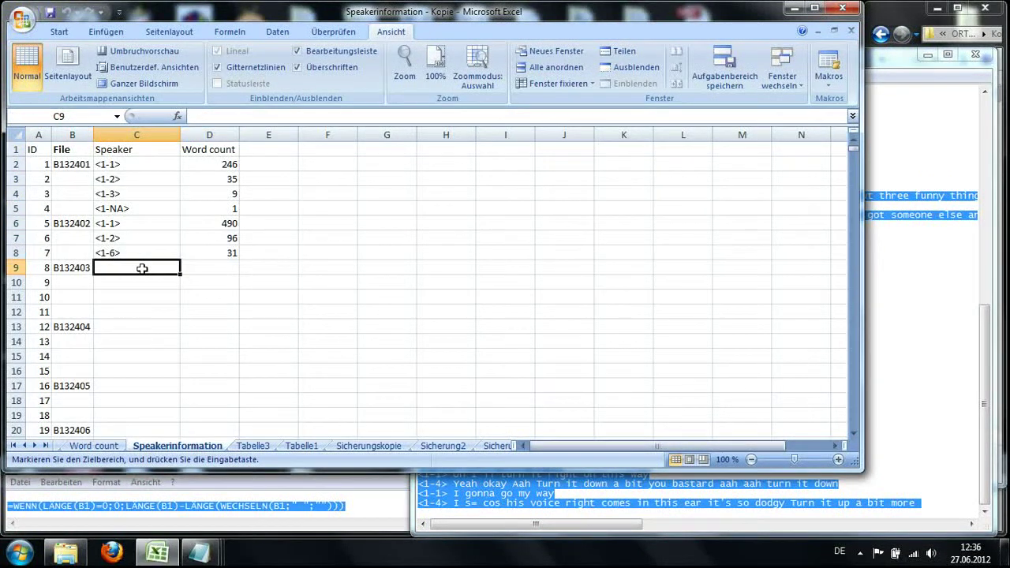
pyautogui.hotkey('ctrl', 'v')
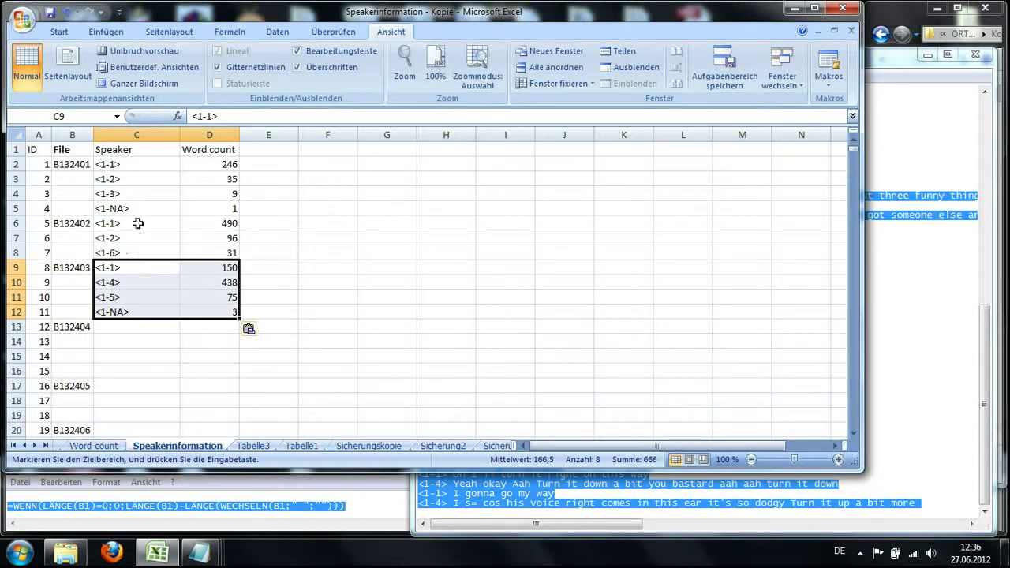
pyautogui.click(96, 446)
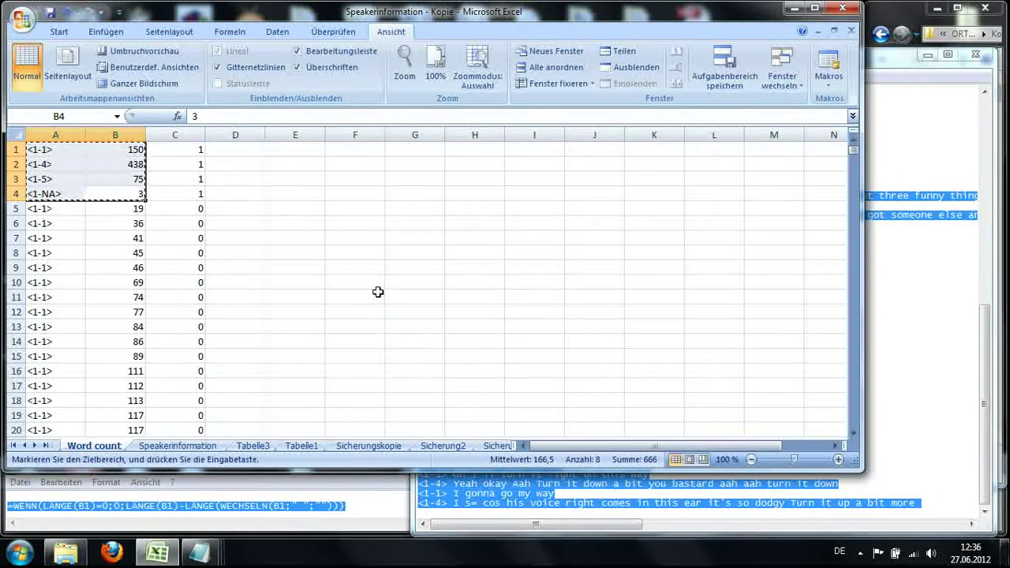
pyautogui.click(861, 553)
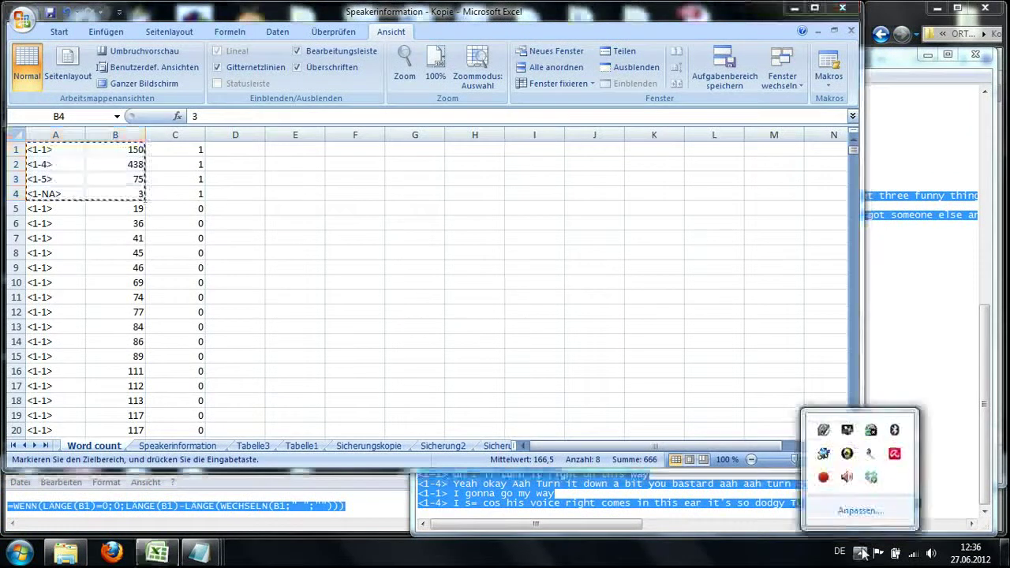
pyautogui.rightClick(823, 478)
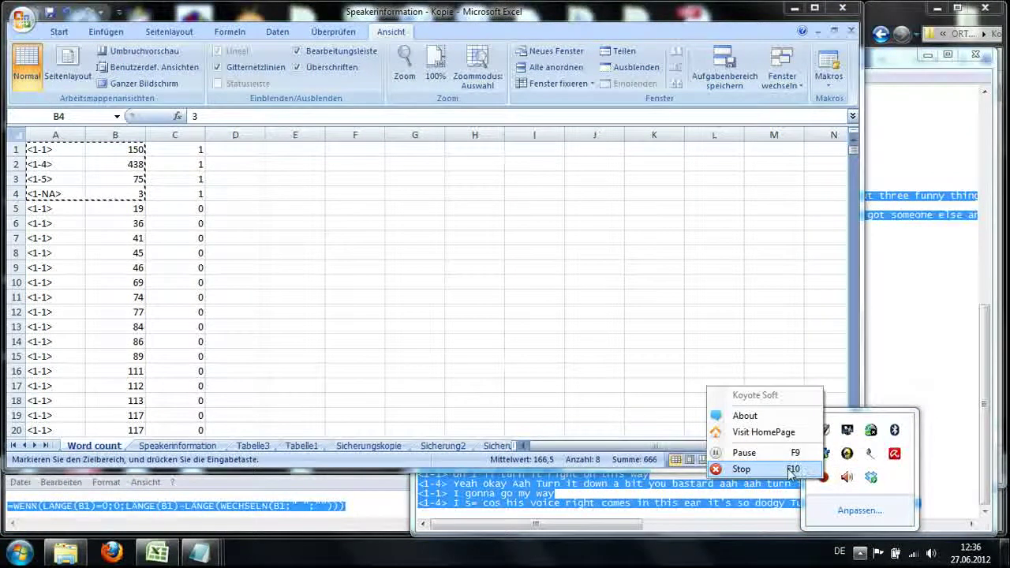